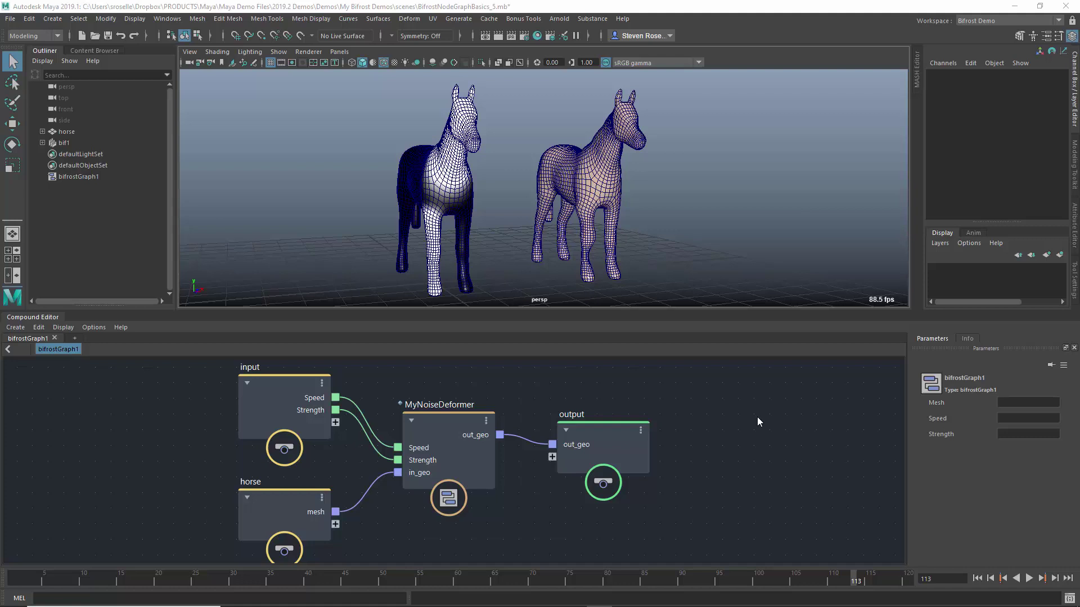
Replay the horse's noise deformation from the first frame and stop it at frame 91.
click(977, 578)
click(1028, 578)
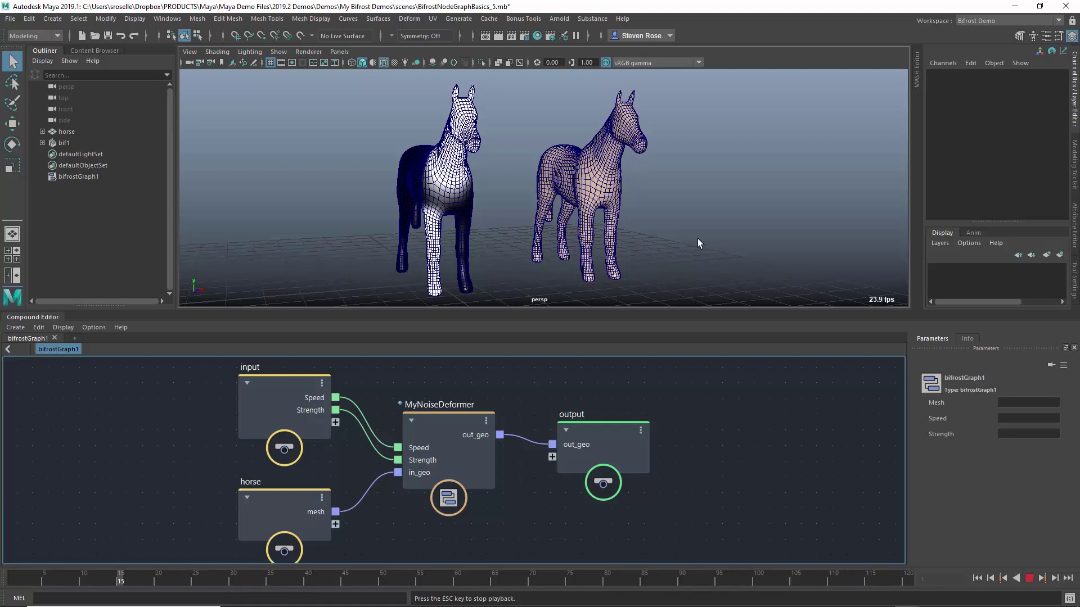
click(1029, 579)
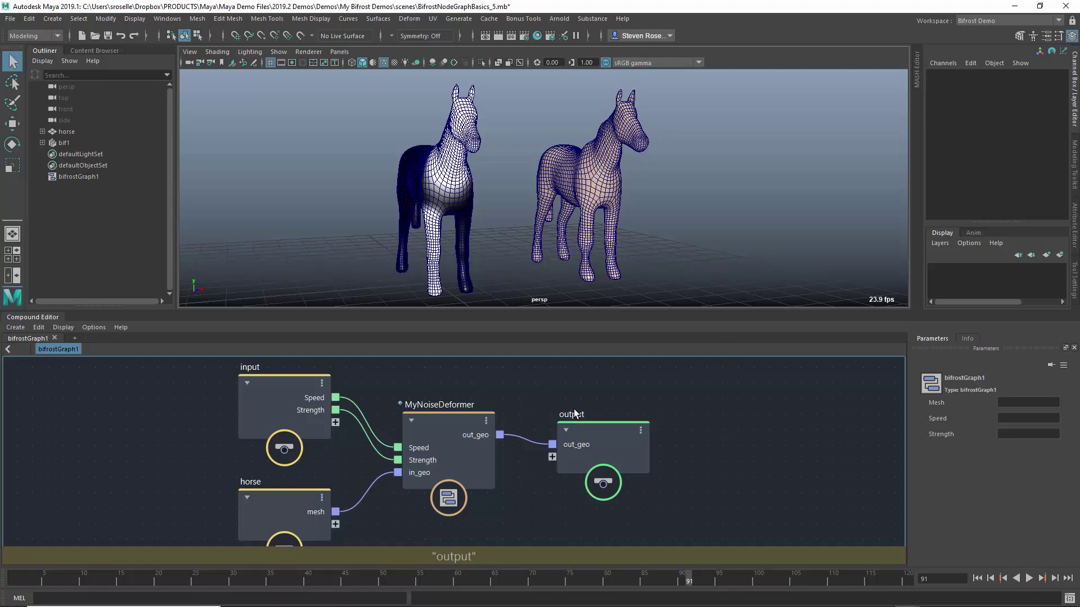
Step inside MyNoiseDeformer and zoom in on the fractal_noise and multiply nodes.
double_click(464, 423)
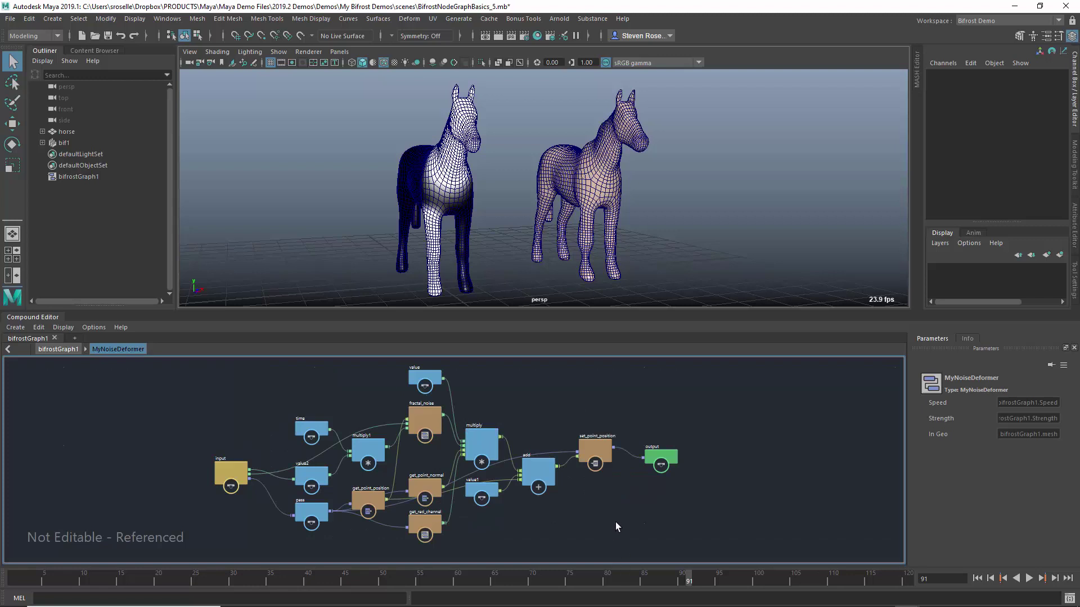
scroll(541, 504, up, 5)
middle_drag(493, 467, 628, 523)
scroll(527, 506, up, 3)
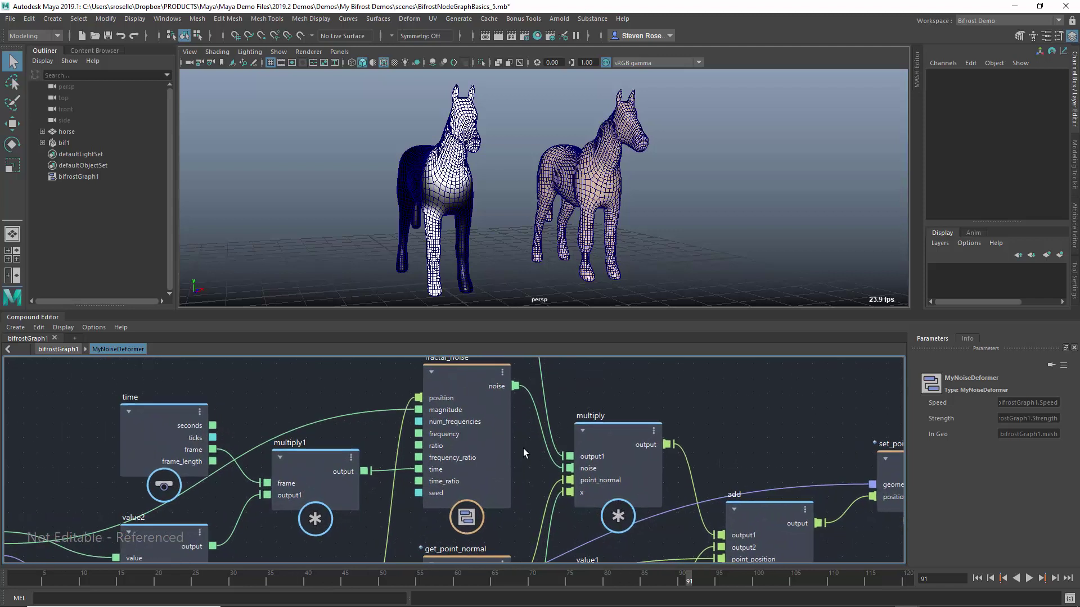
middle_drag(525, 434, 525, 474)
scroll(526, 474, up, 3)
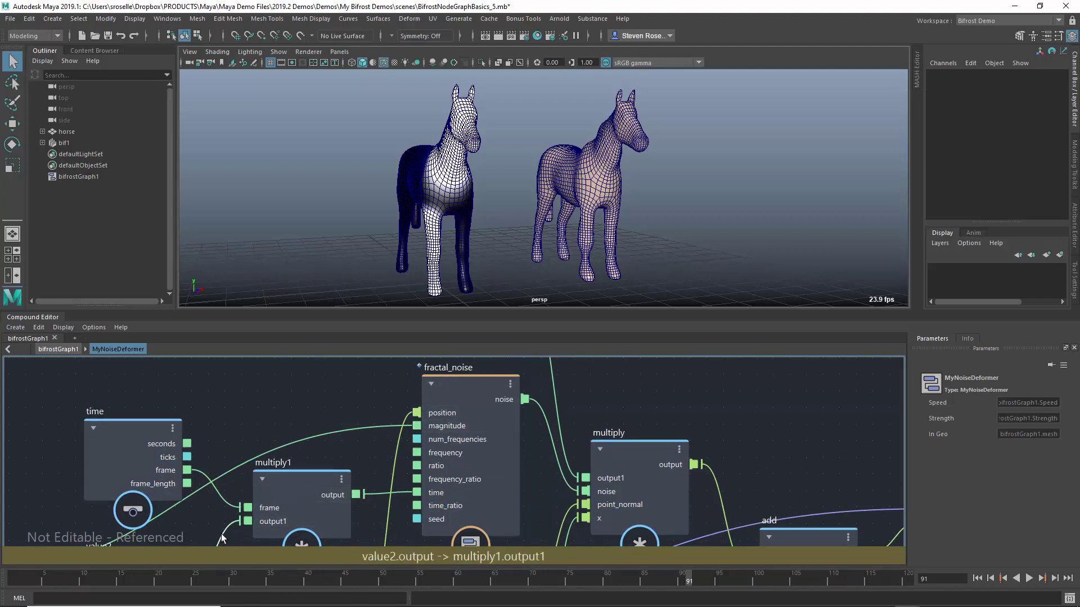
Check that fractal_noise's Frequency reads 1, then pan to the input and pass nodes.
click(449, 454)
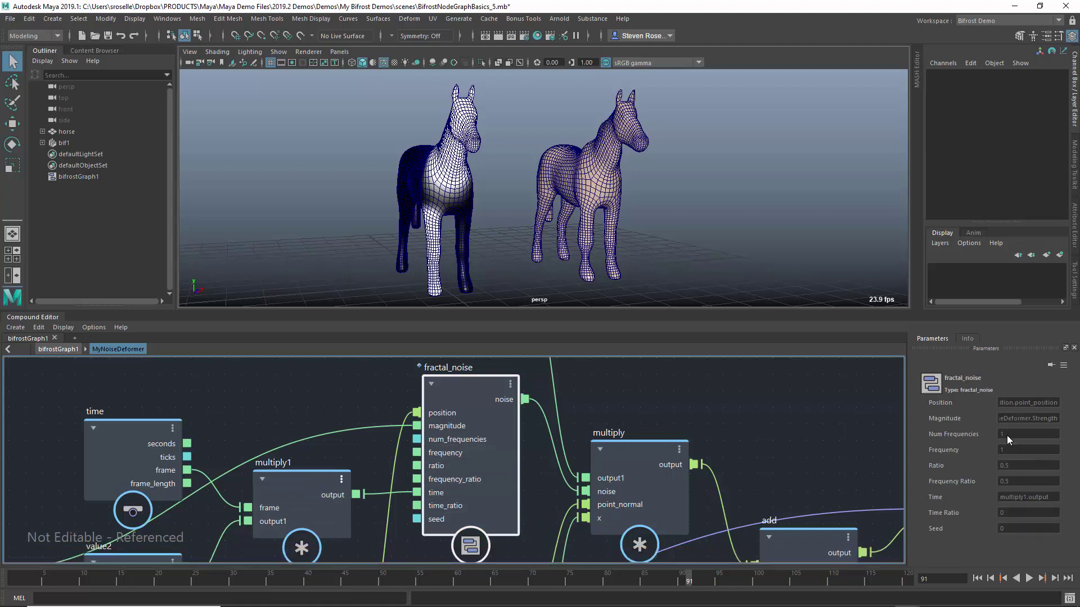
click(1011, 451)
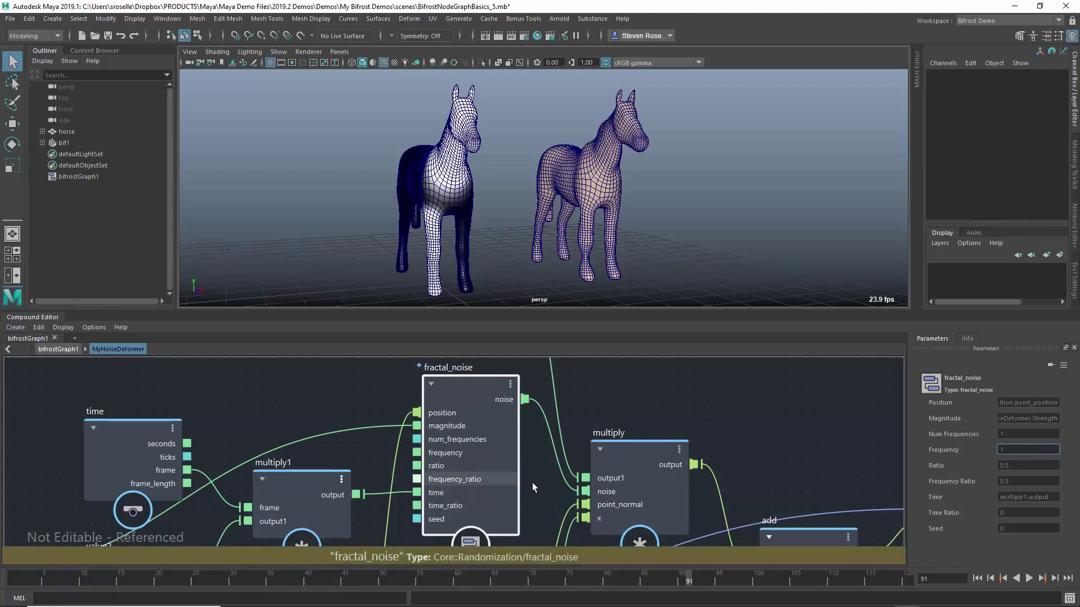
scroll(585, 421, down, 3)
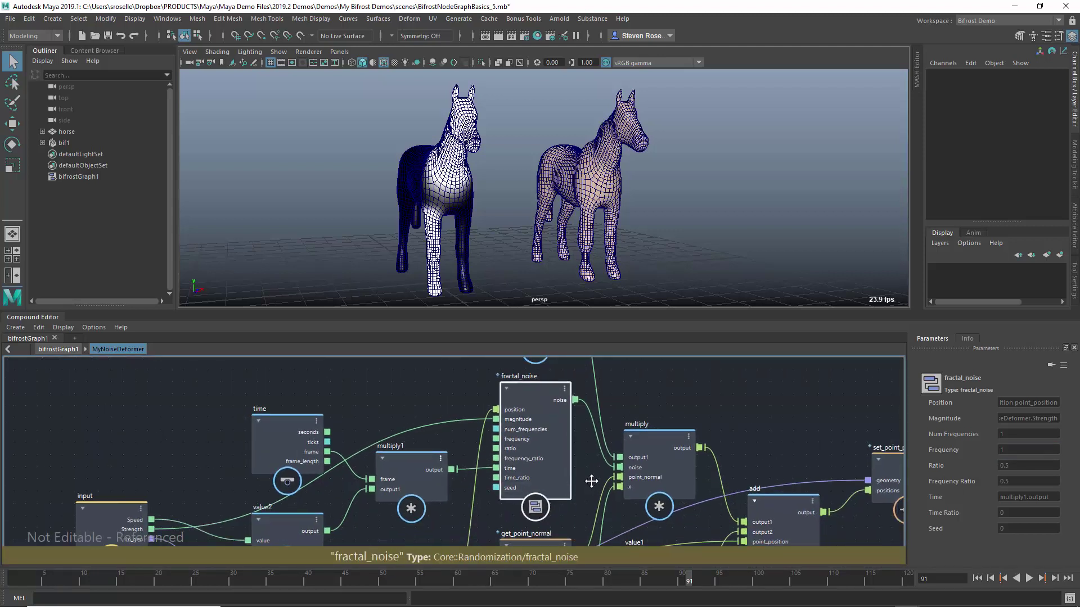
middle_drag(591, 474, 681, 453)
scroll(647, 442, up, 2)
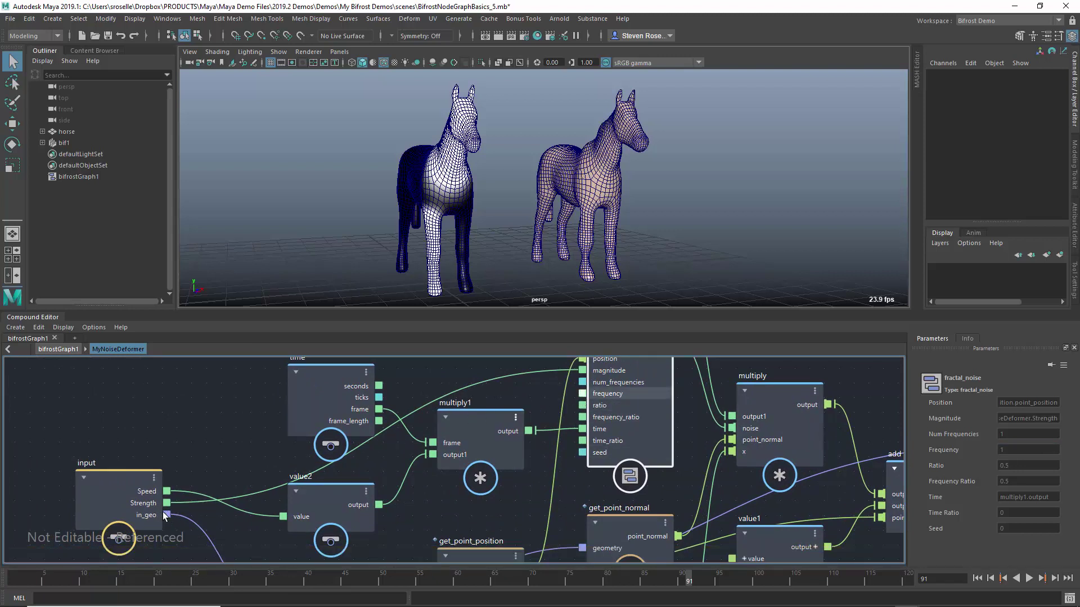
middle_drag(244, 538, 241, 491)
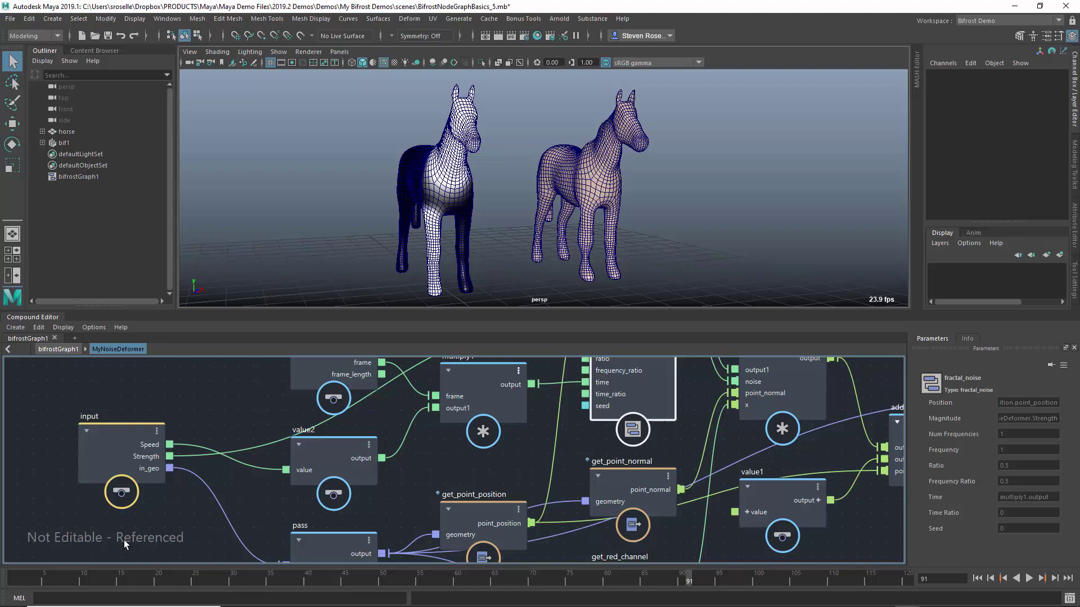
Return to bifrostGraph1's top level and briefly view the Reference Editor.
click(72, 350)
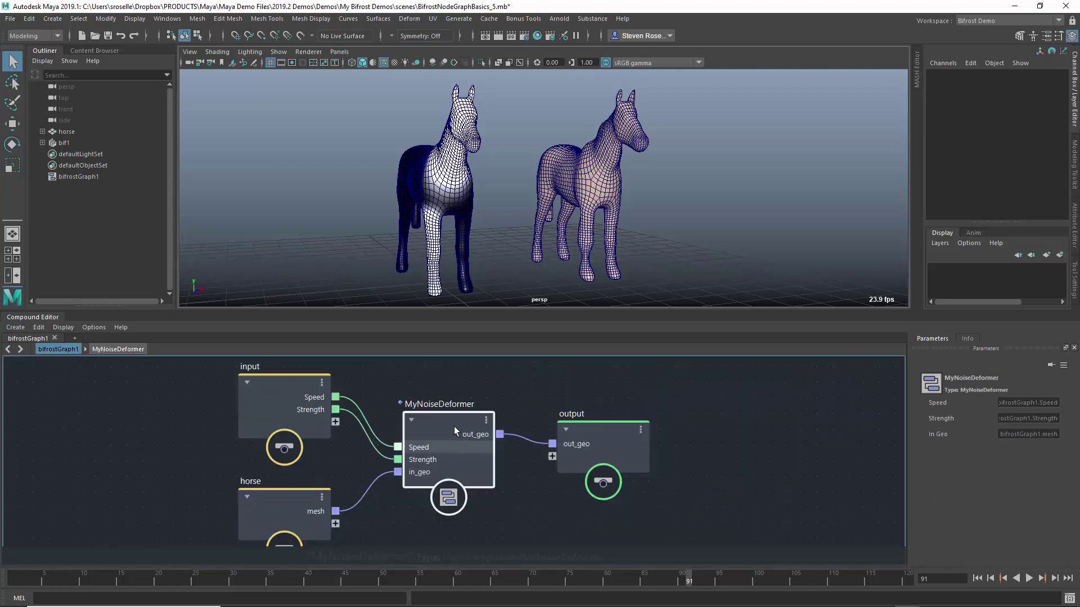
alt+right_drag(529, 501, 585, 523)
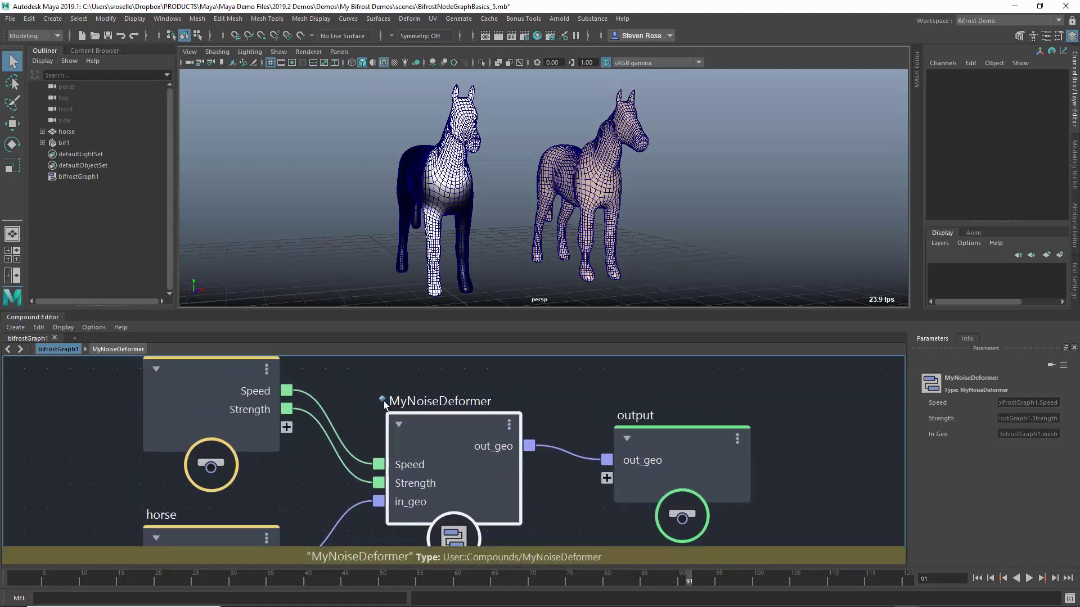
click(10, 20)
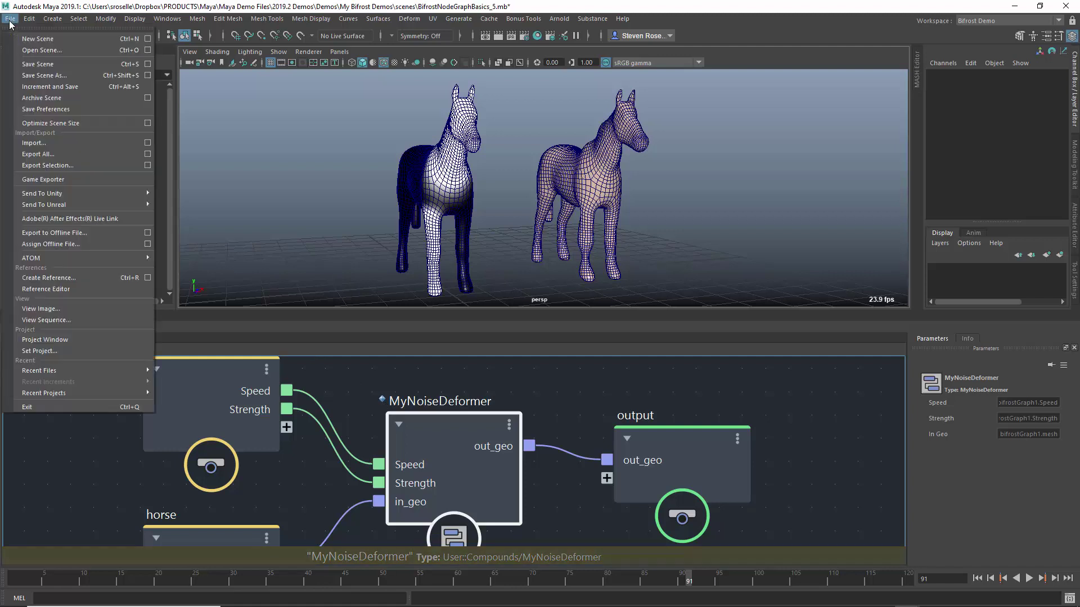
click(69, 288)
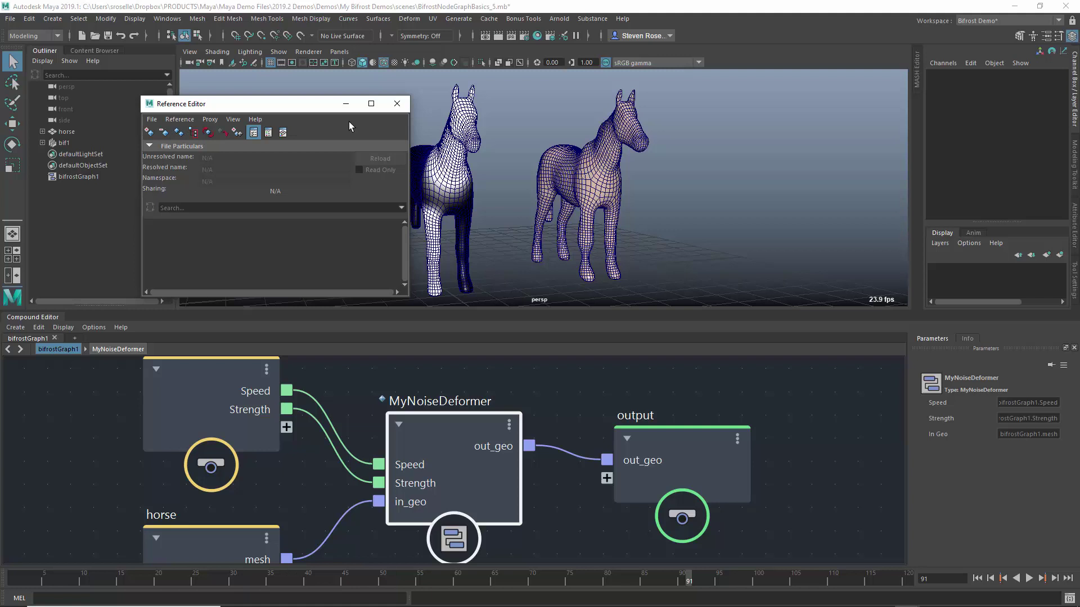
click(396, 103)
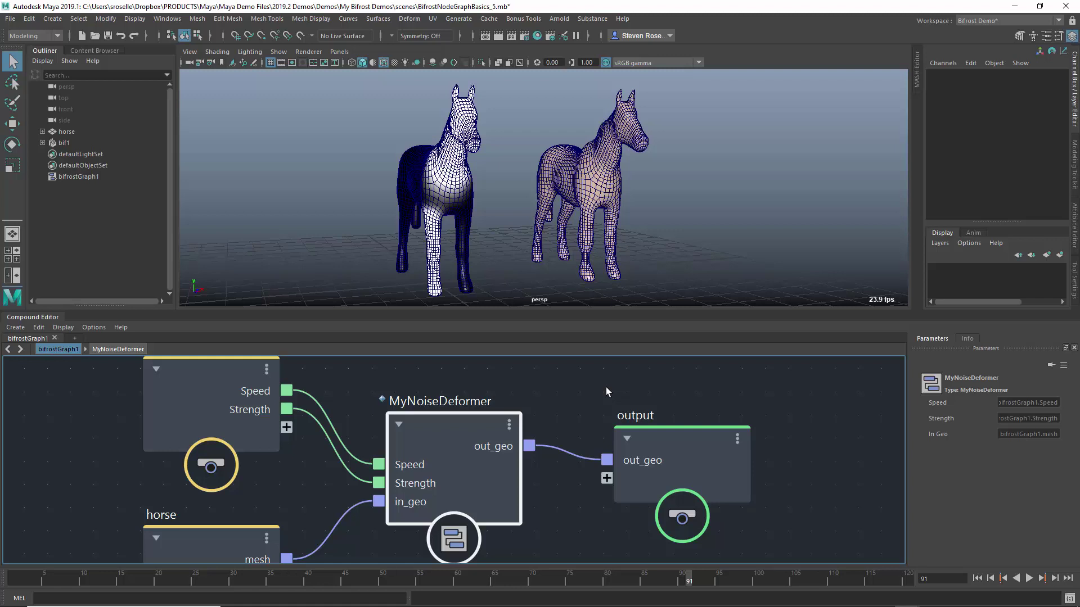
Enter the referenced MyNoiseDeformer compound and nudge its value node to the right.
scroll(591, 404, down, 2)
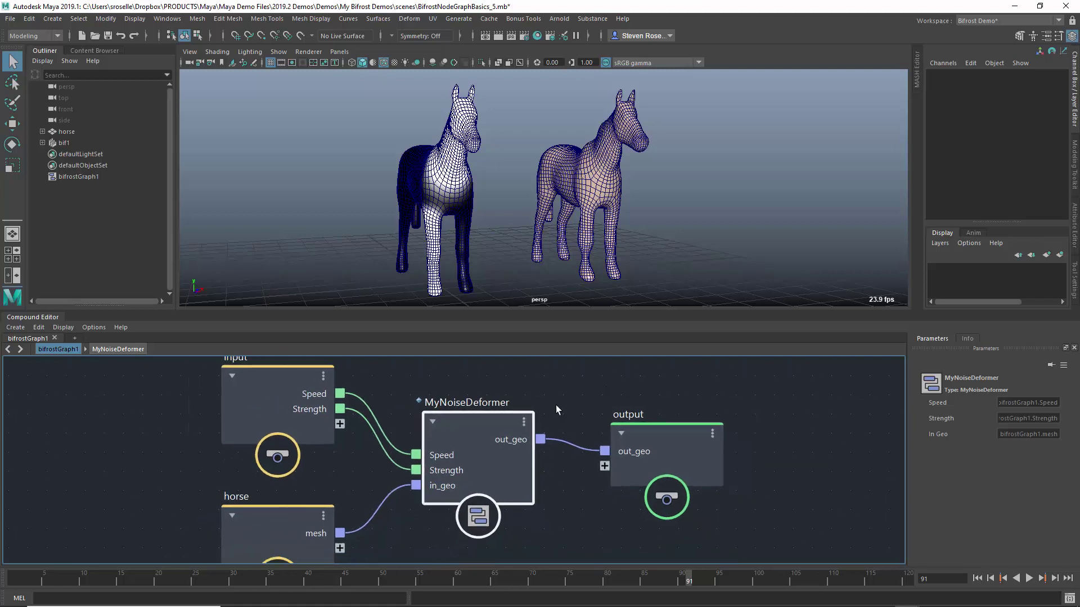
scroll(564, 393, down, 3)
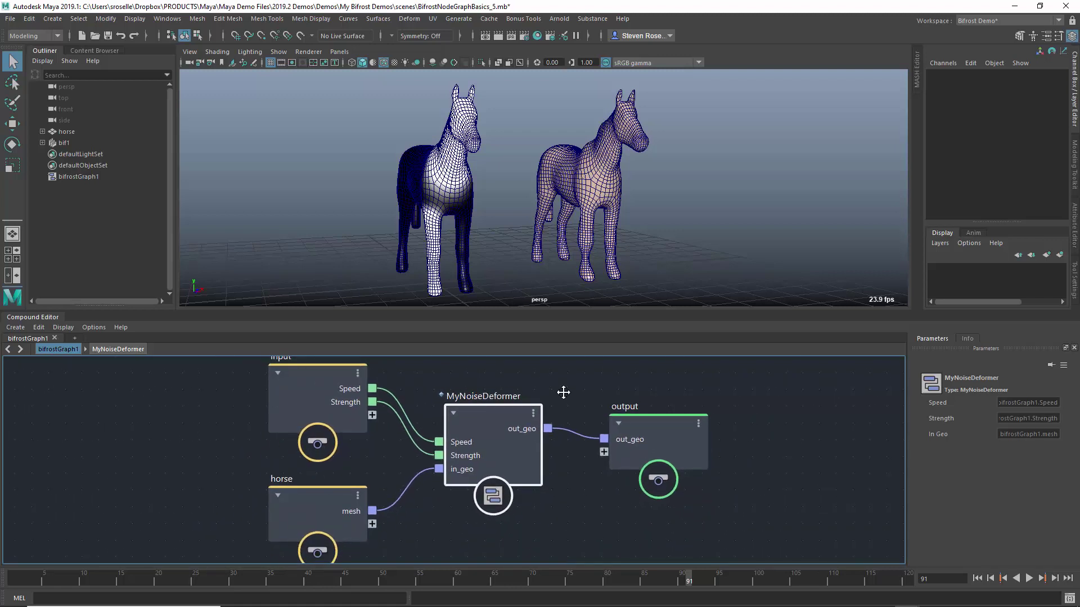
middle_drag(564, 393, 550, 405)
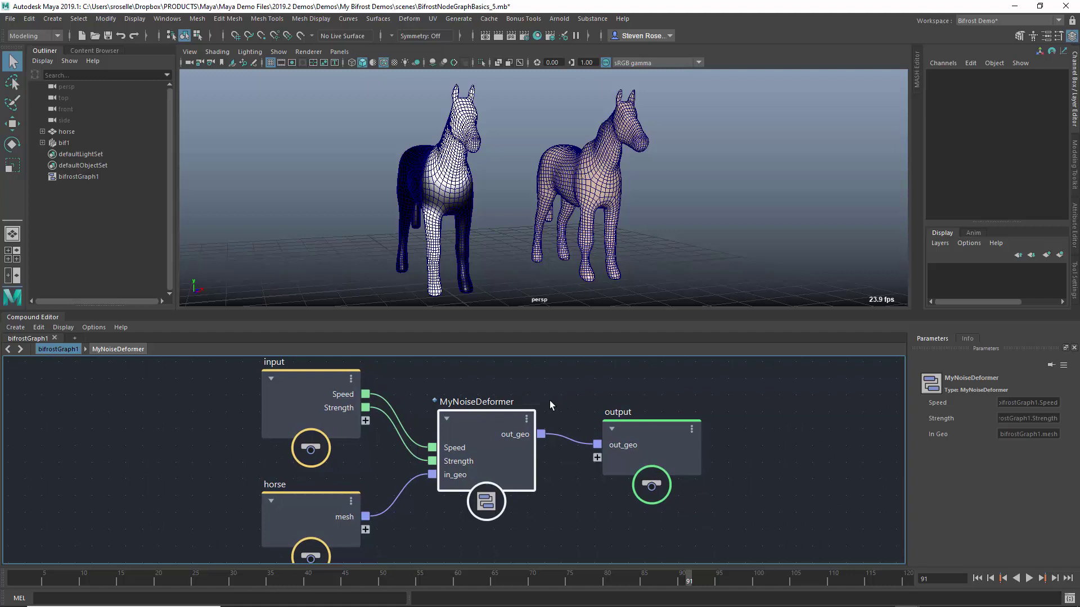
double_click(486, 416)
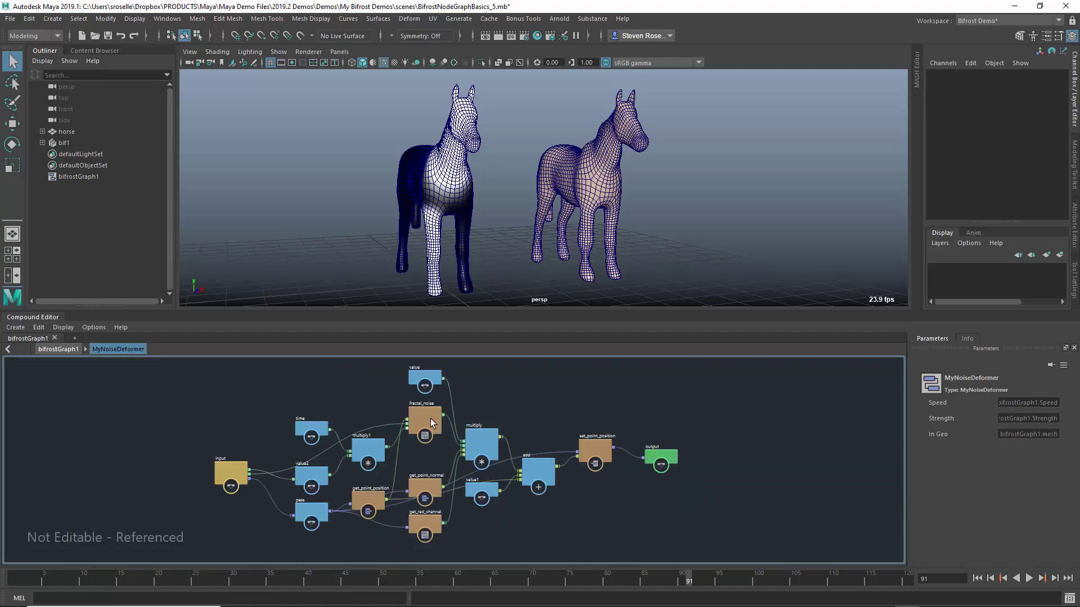
click(434, 372)
drag(417, 376, 462, 376)
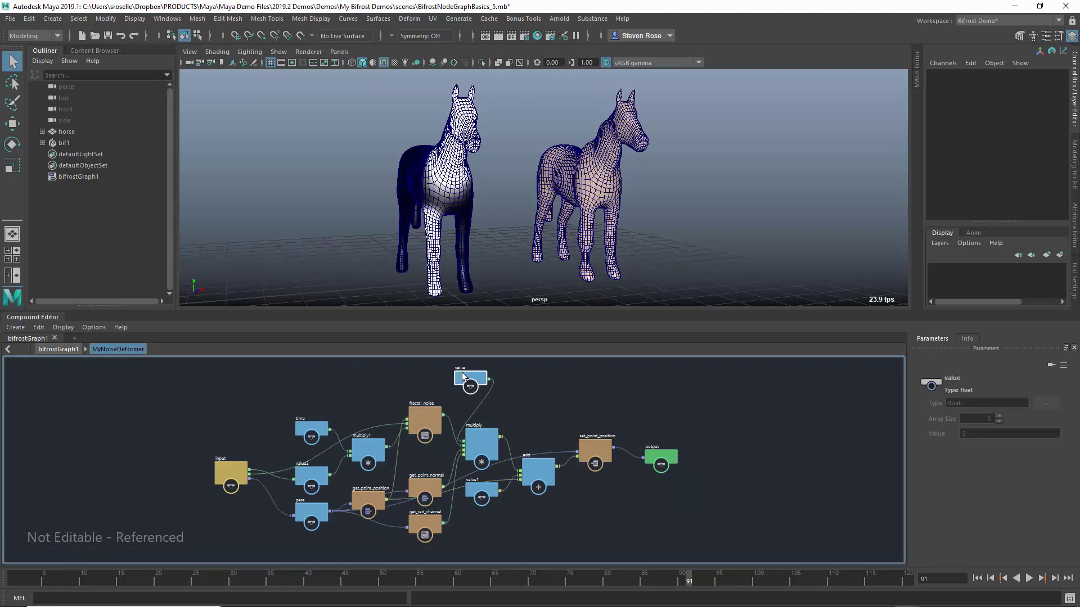
Back at bifrostGraph1, use Make Editable on the MyNoiseDeformer node.
click(54, 348)
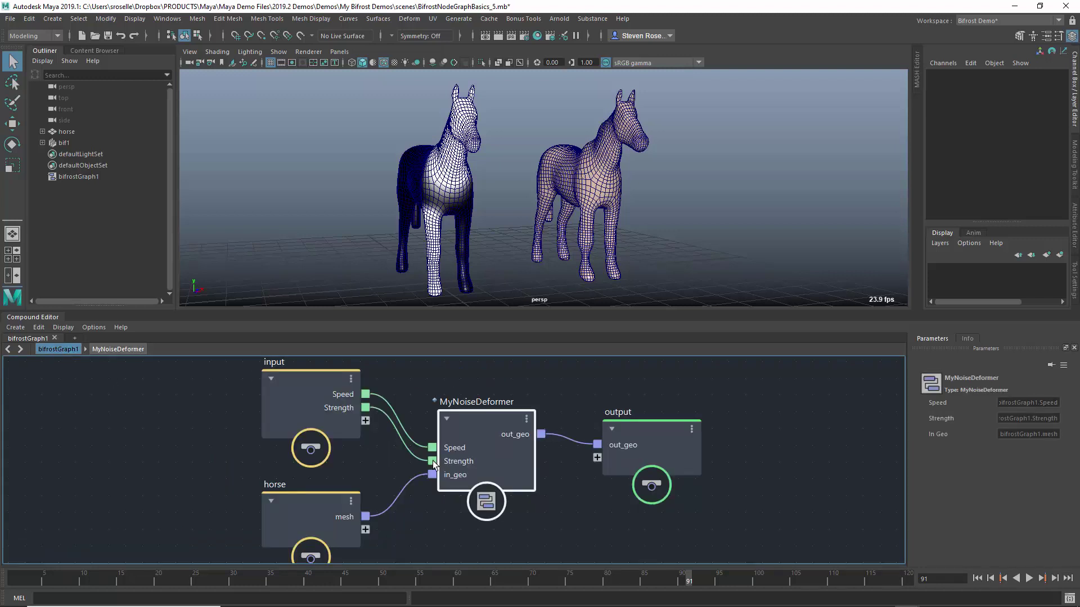
drag(477, 422, 471, 420)
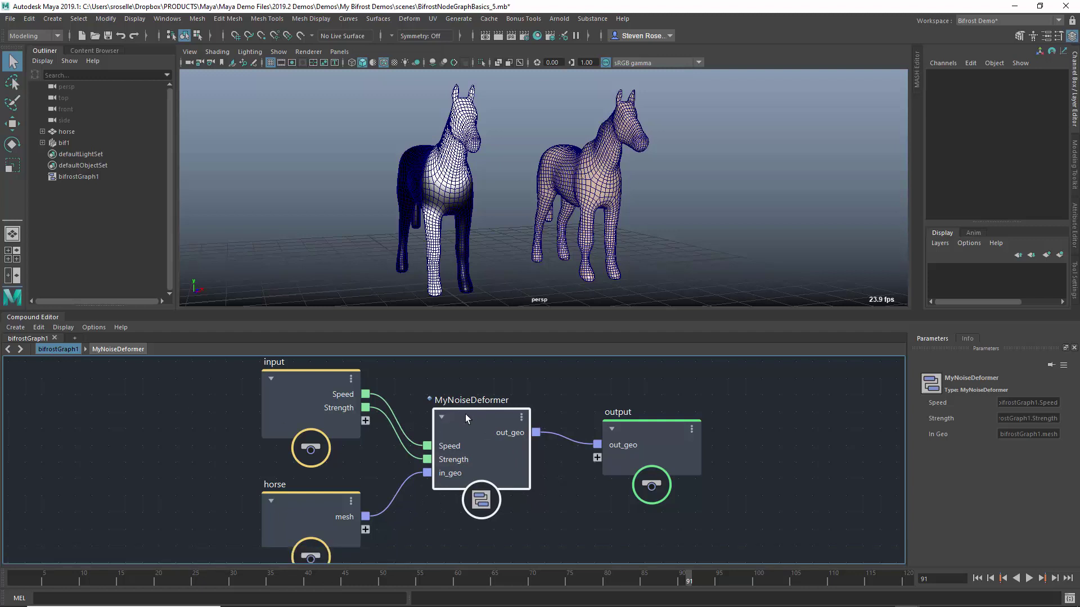
right_click(467, 415)
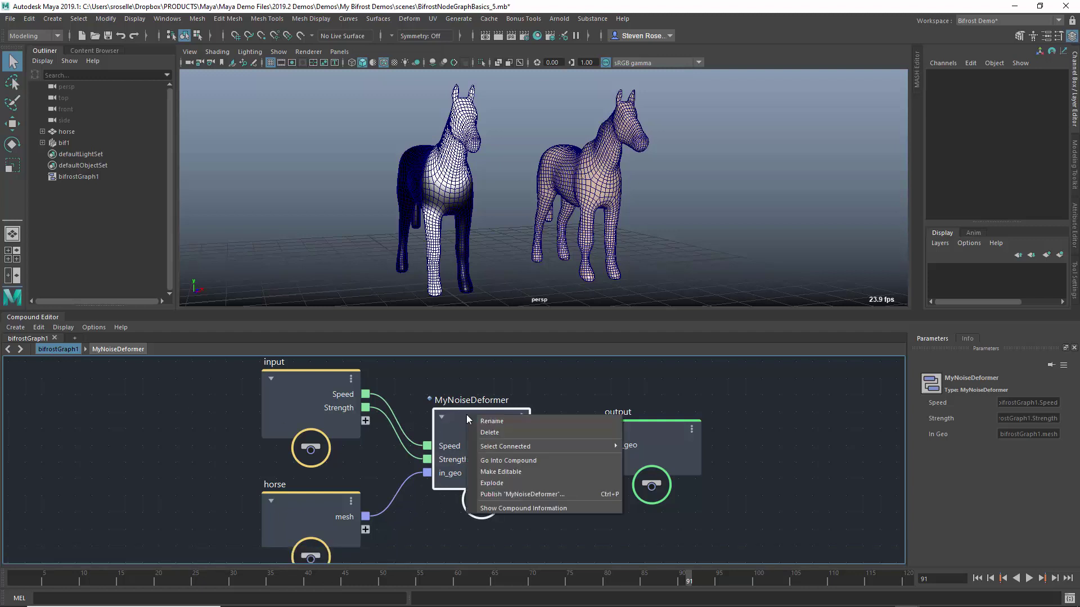
click(514, 473)
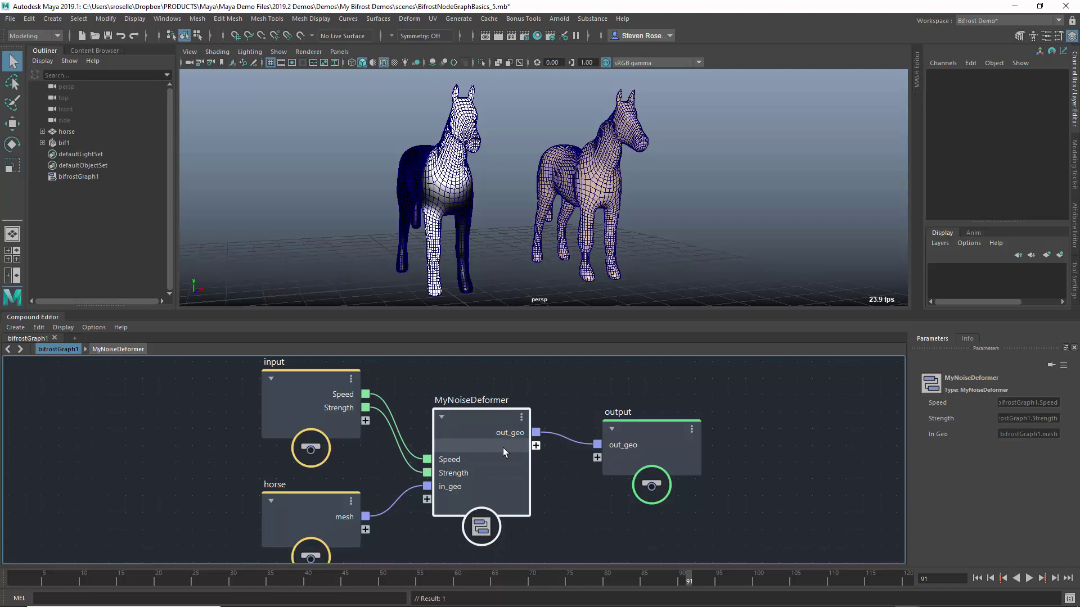
Set fractal_noise Frequency to 20 inside MyNoiseDeformer and play the jagged horse animation.
double_click(495, 417)
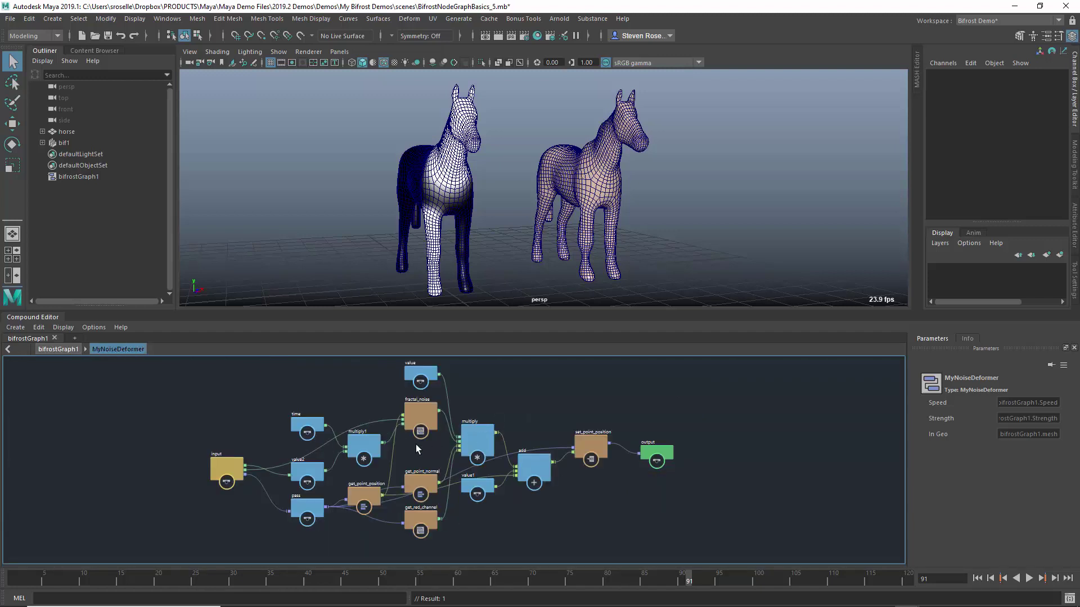
scroll(416, 442, up, 3)
middle_drag(479, 424, 497, 471)
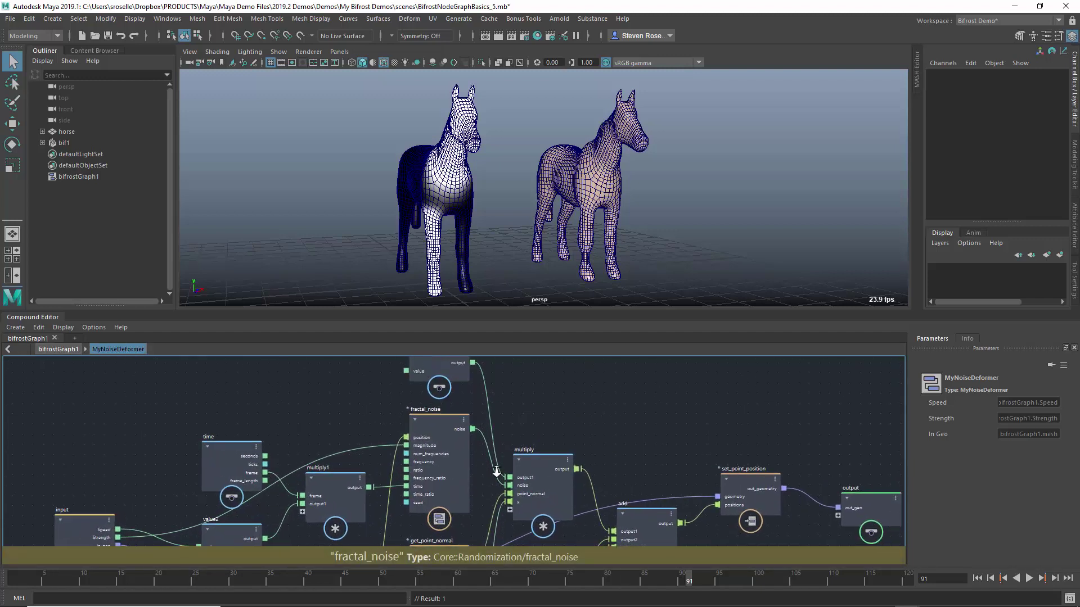
scroll(496, 471, up, 2)
click(429, 413)
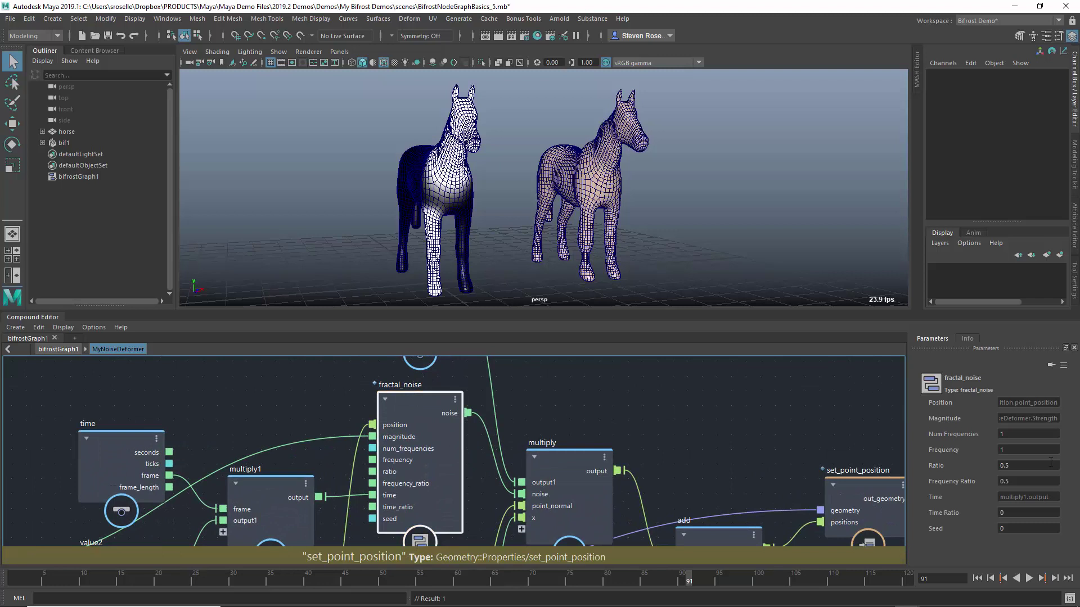
click(997, 449)
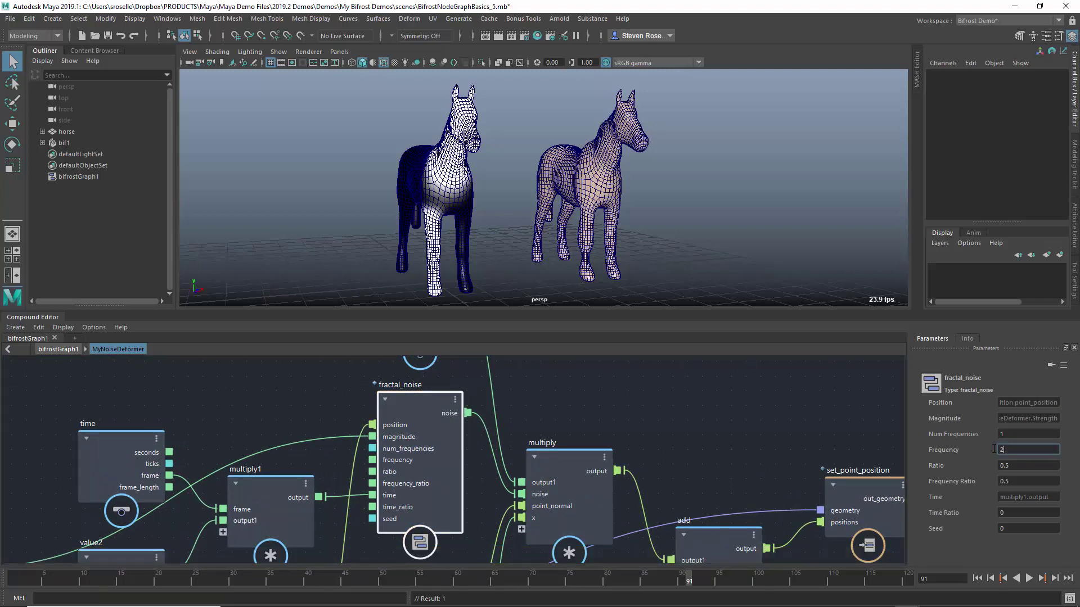
key(Return)
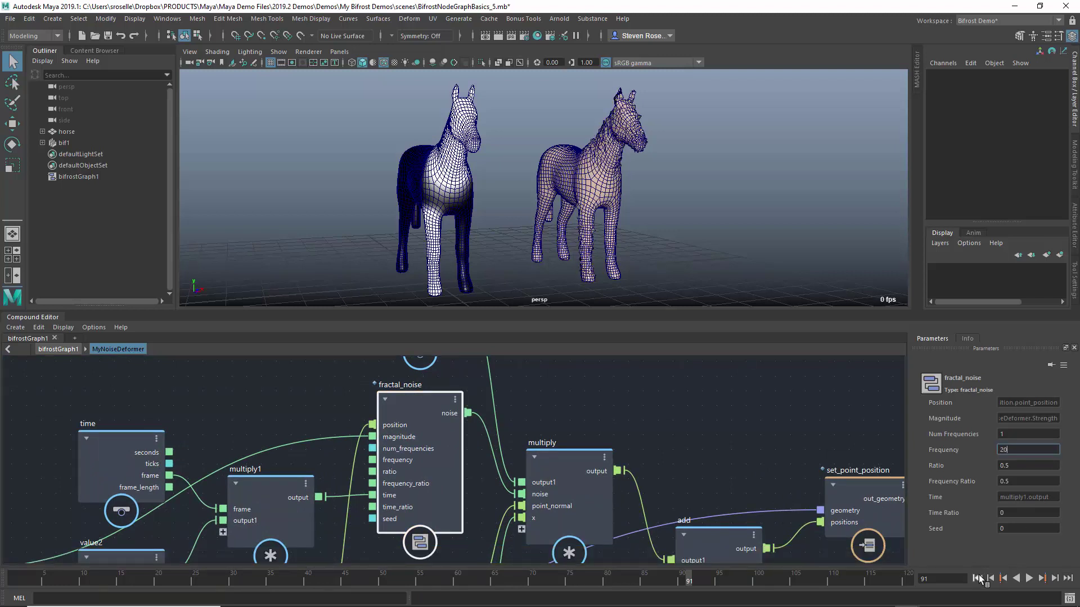
click(1029, 578)
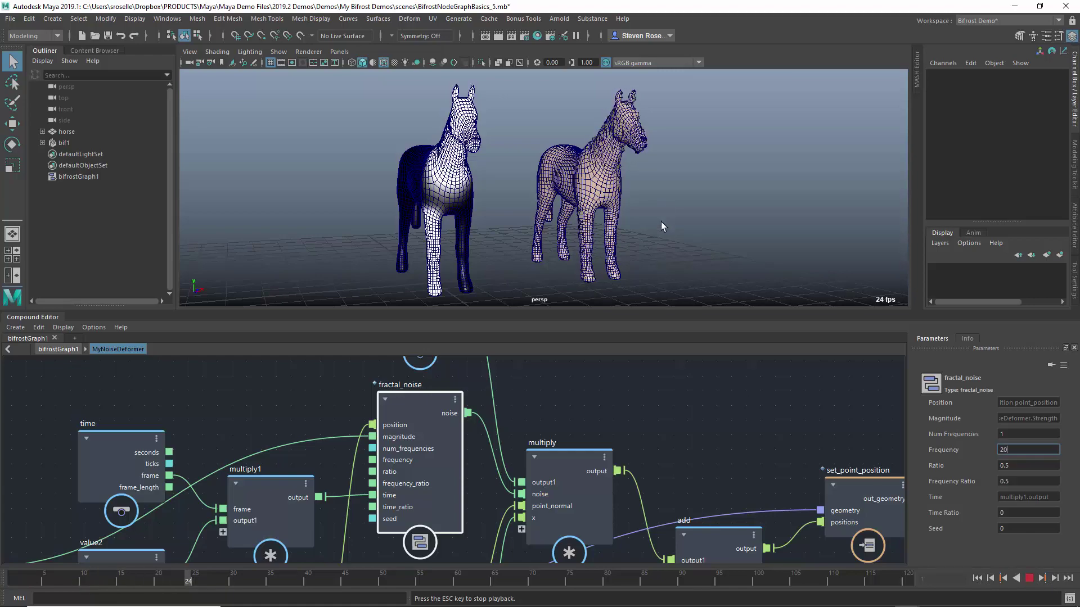
scroll(653, 252, up, 5)
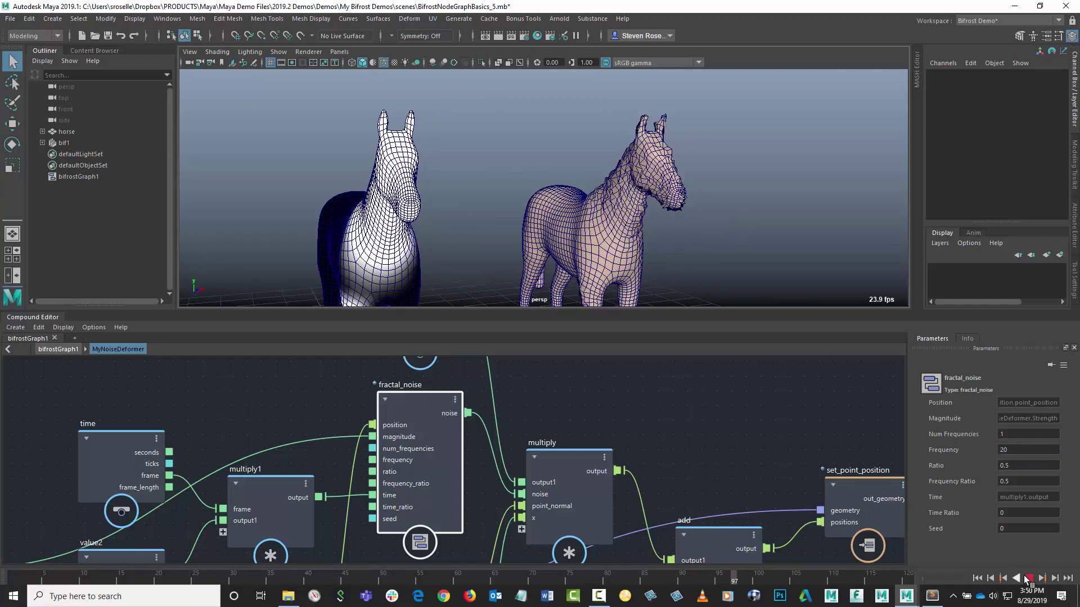
Stop playback and expose fractal_noise's frequency as a MyNoiseDeformer compound input.
key(Escape)
middle_drag(375, 462, 662, 394)
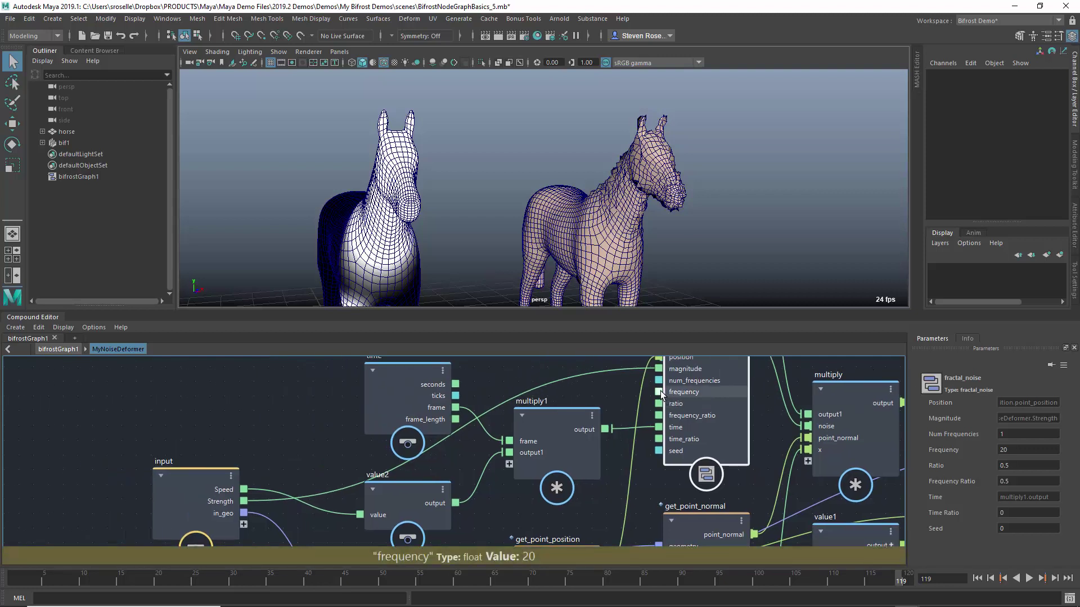
drag(659, 392, 246, 532)
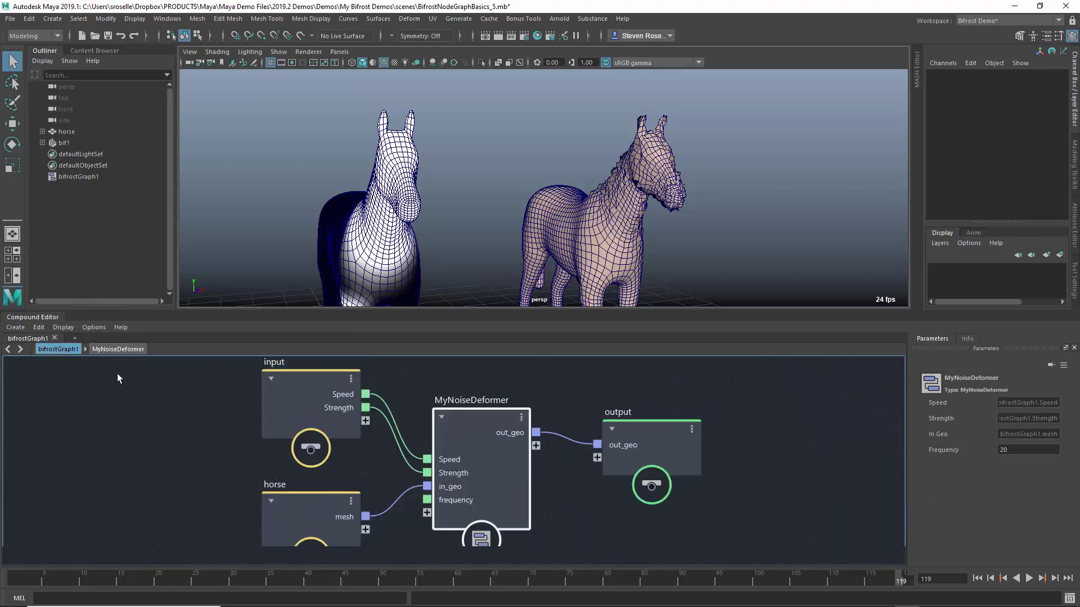
At bifrostGraph1, move the frequency port above in_geo and feed it from a new graph input.
click(58, 349)
right_click(450, 501)
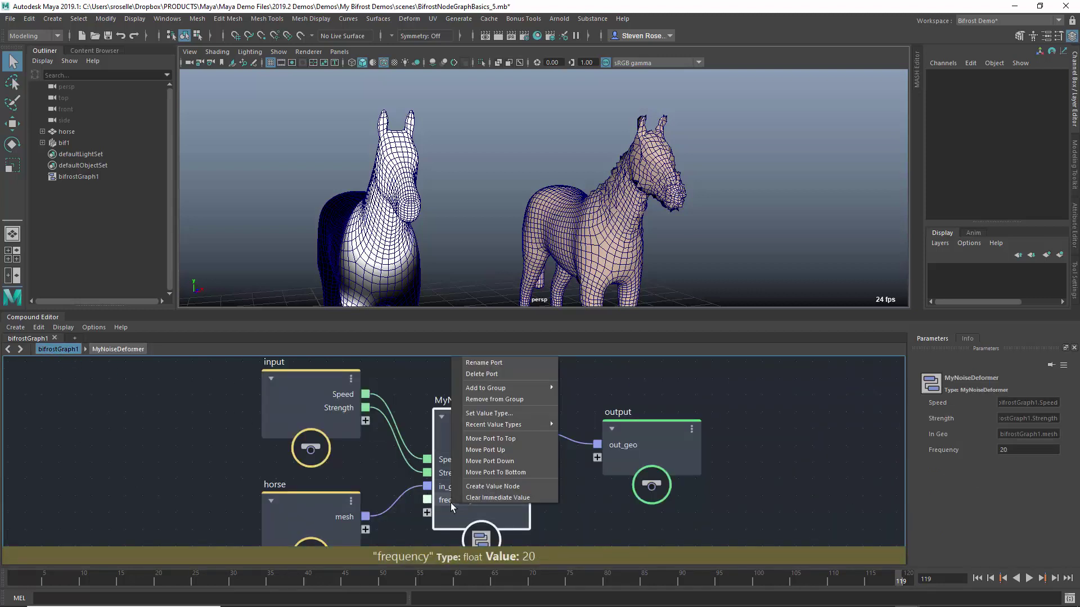
click(493, 448)
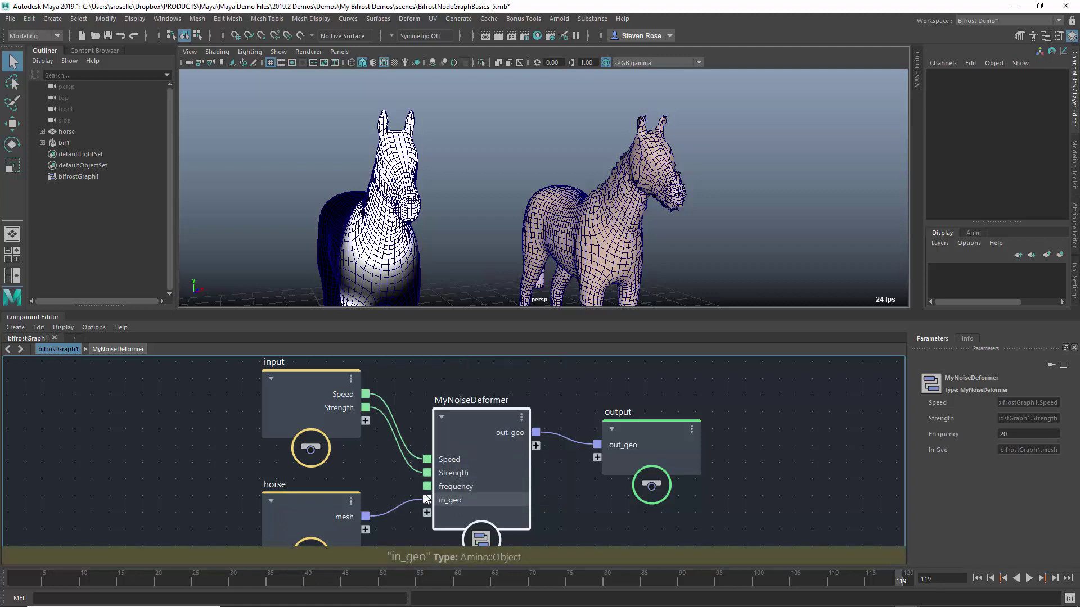
drag(370, 426, 363, 420)
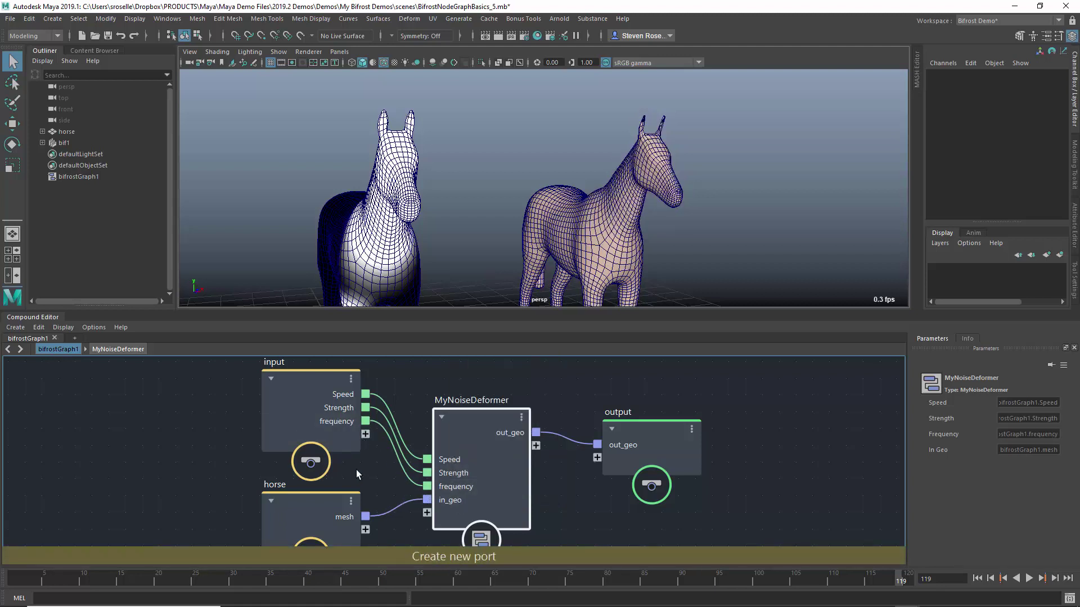
middle_drag(743, 404, 729, 421)
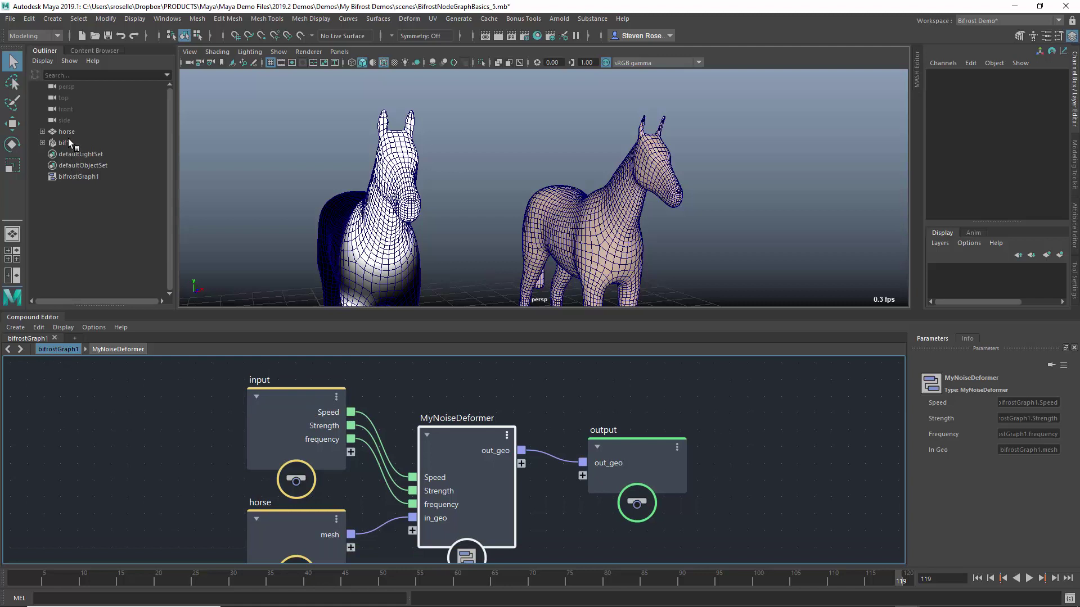
Set bifrostGraph1's Frequency to 5 in the Channel Box and play the animation.
click(67, 177)
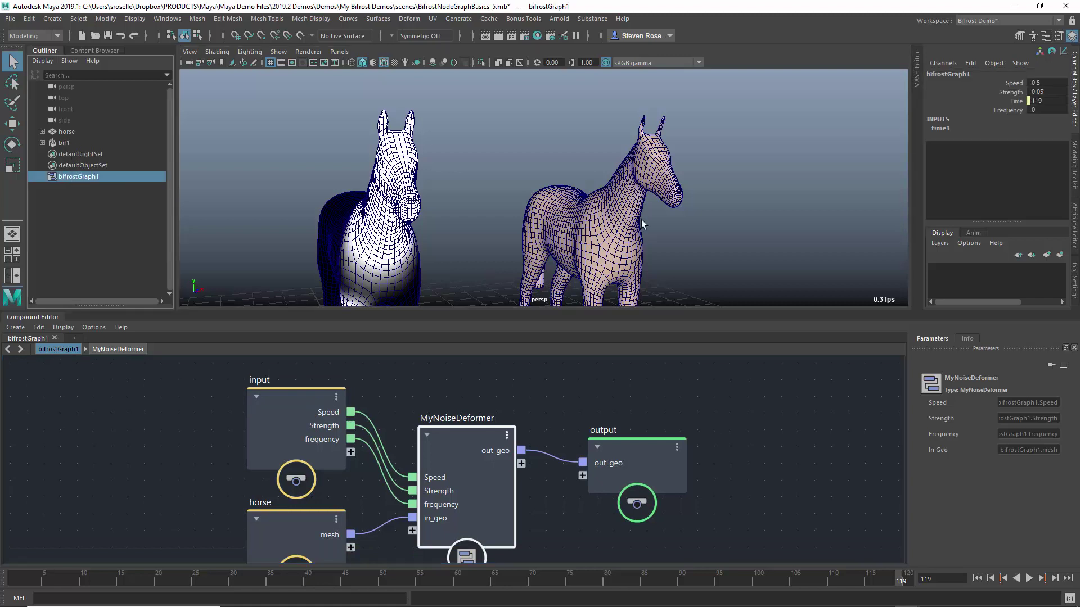
double_click(1043, 111)
key(Return)
click(1028, 578)
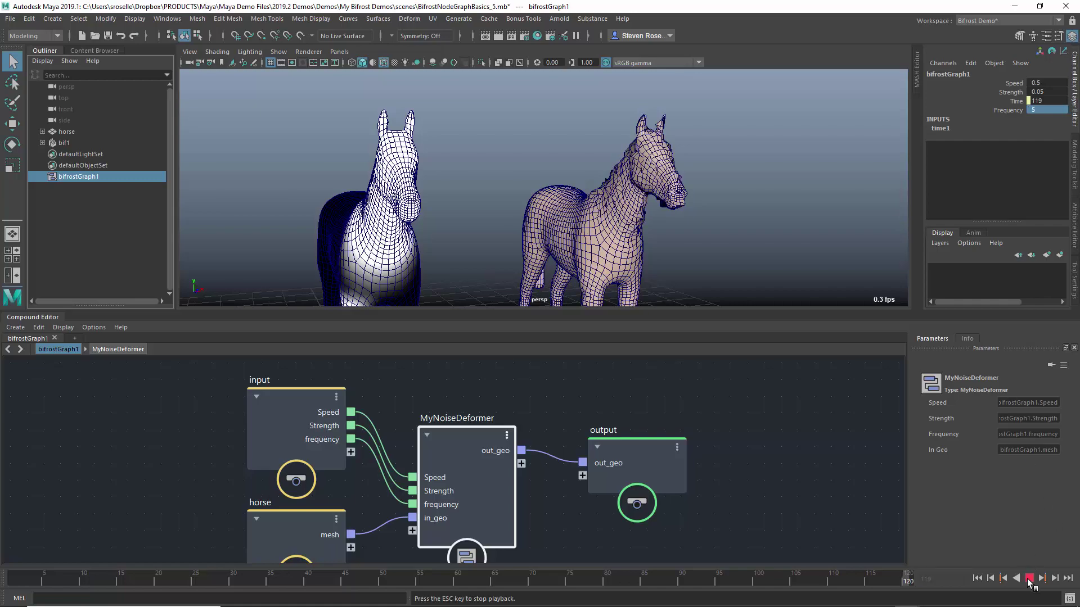
Change the Frequency to 0.3 for a smooth, broad deformation, then stop playback.
double_click(1039, 111)
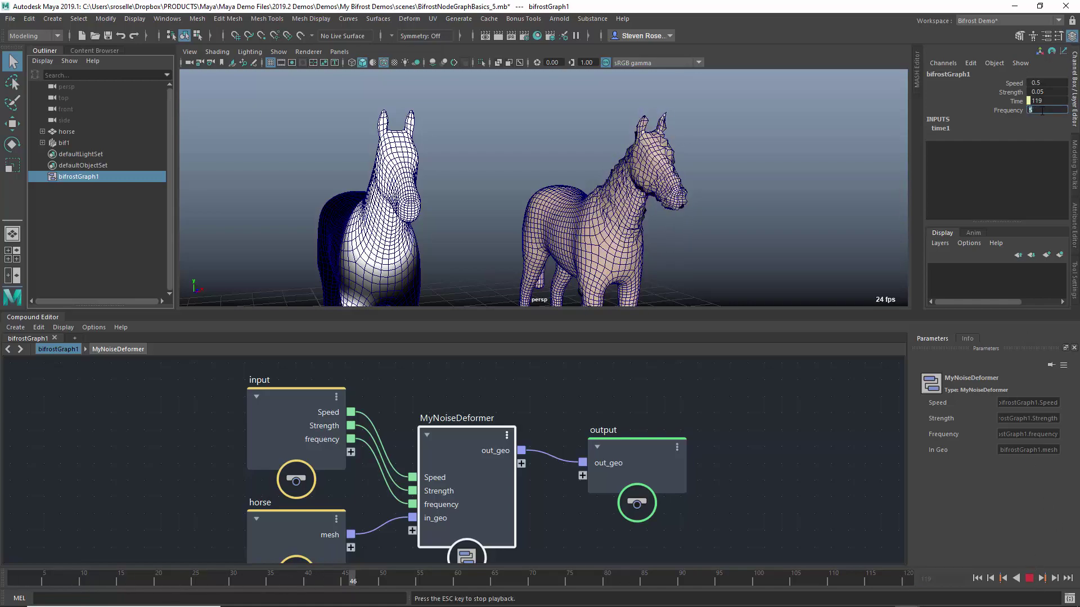
text(0.3)
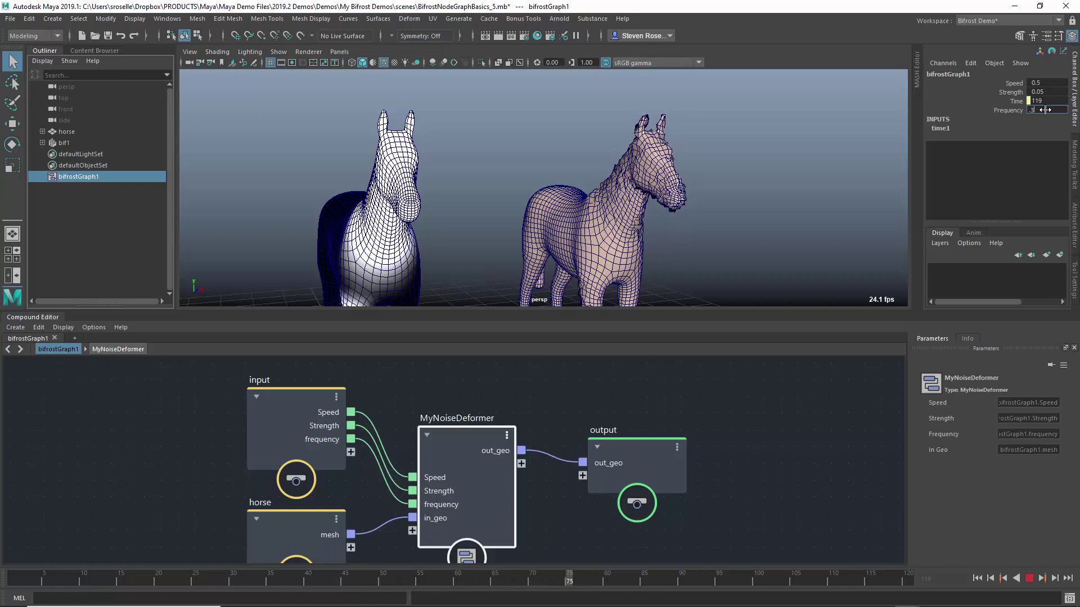
key(Return)
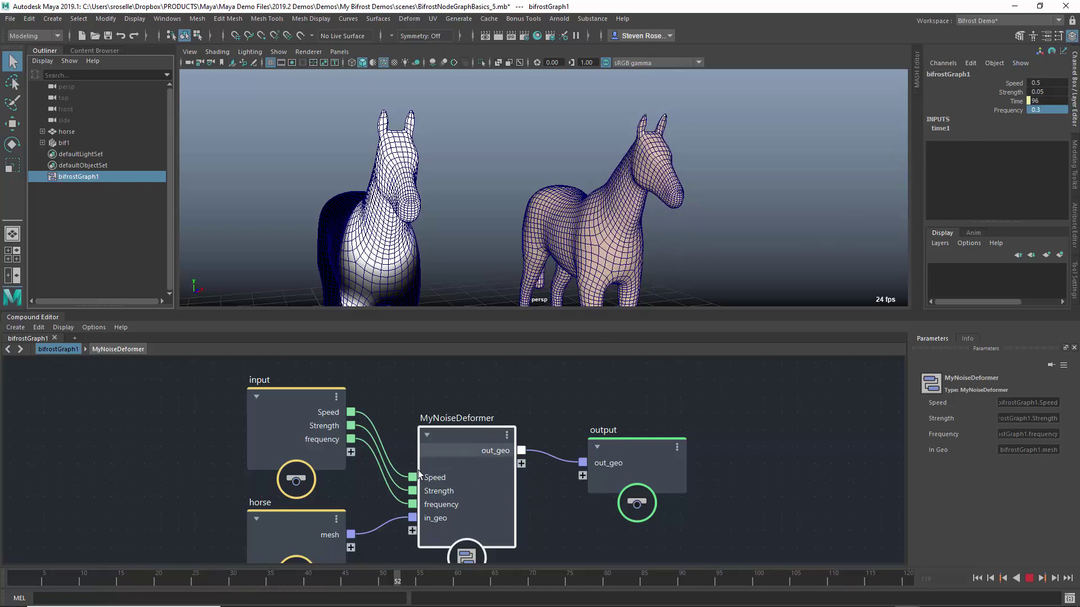
key(Escape)
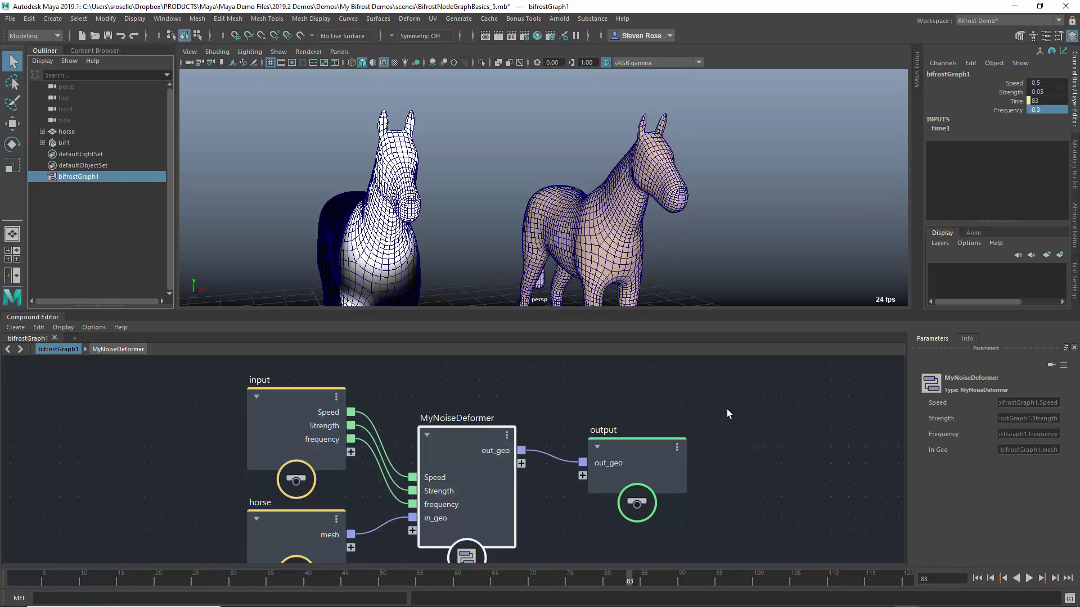
Tidy the graph layout and choose Publish 'MyNoiseDeformer' from the node's context menu.
middle_drag(590, 427, 593, 415)
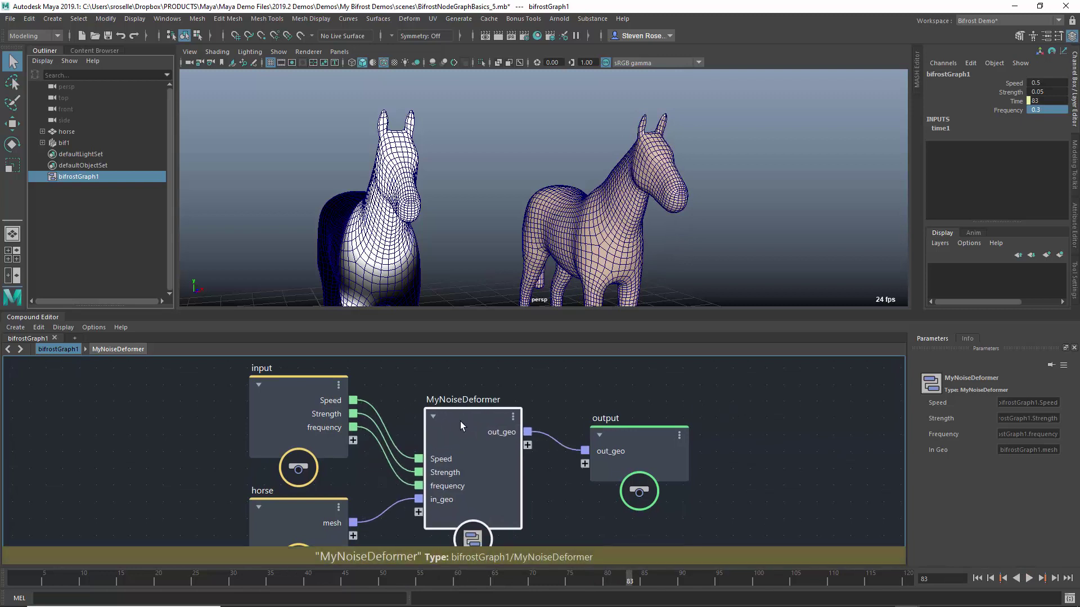
drag(460, 422, 458, 420)
middle_drag(548, 474, 555, 456)
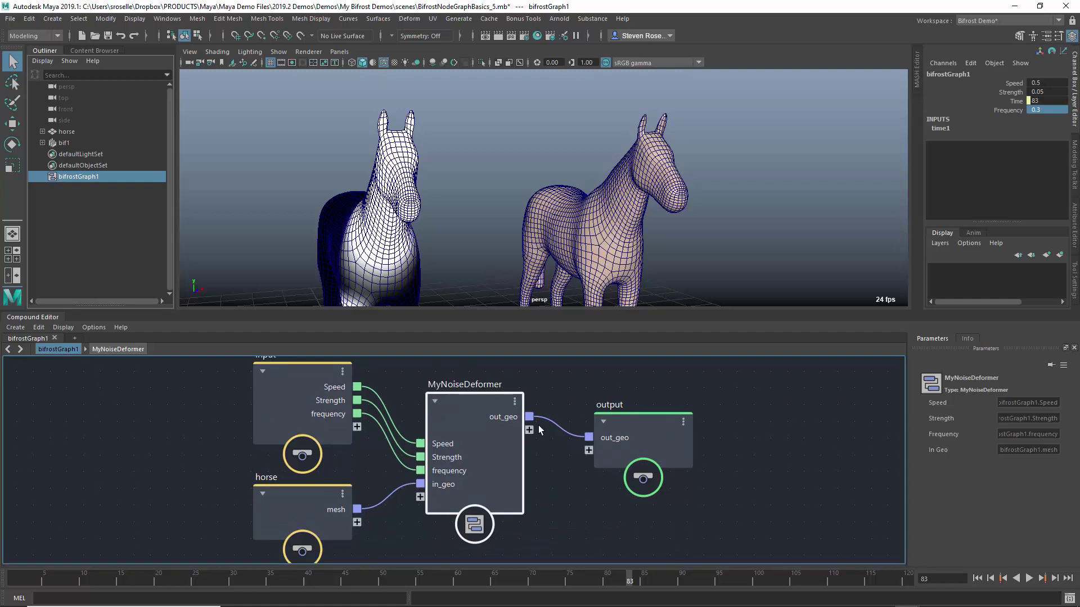
right_click(471, 401)
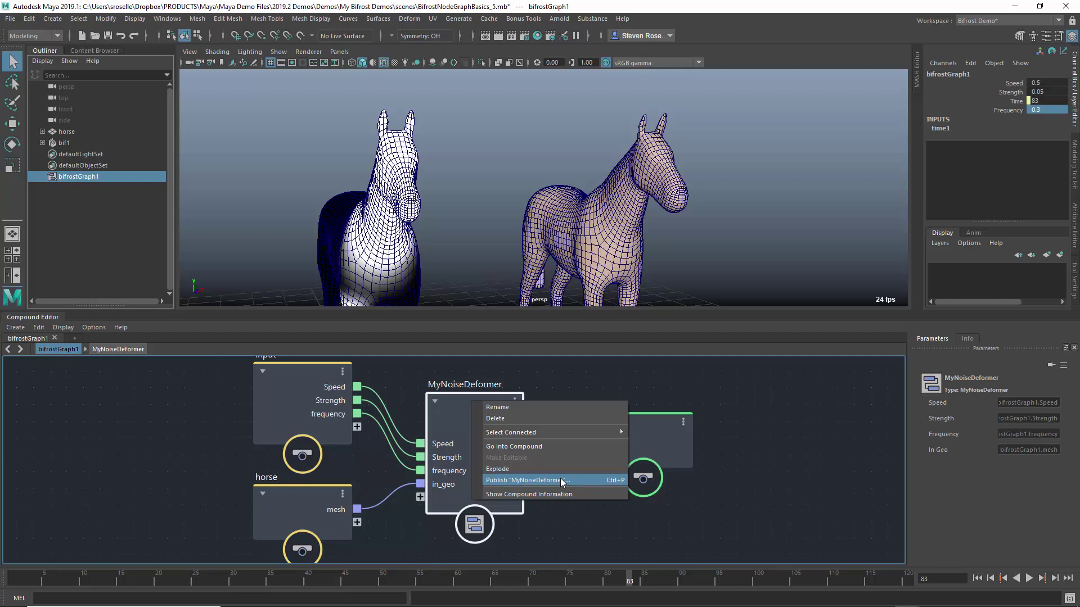
click(606, 380)
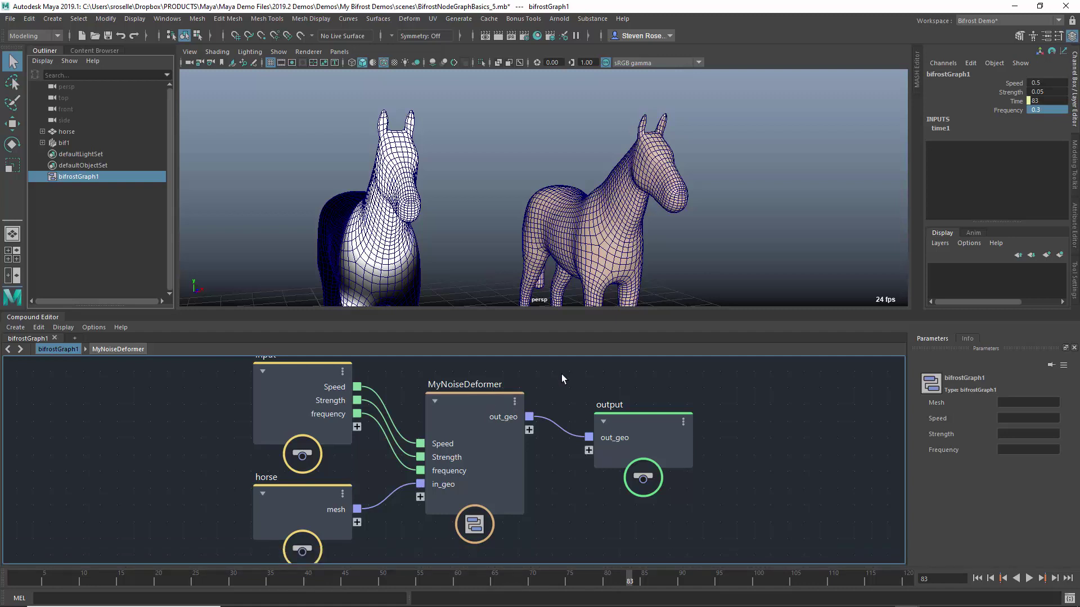
Reload BifrostNodeGraphBasics_5 from the recent scenes list and recenter the graph.
right_click(94, 36)
click(129, 49)
middle_drag(528, 386, 545, 377)
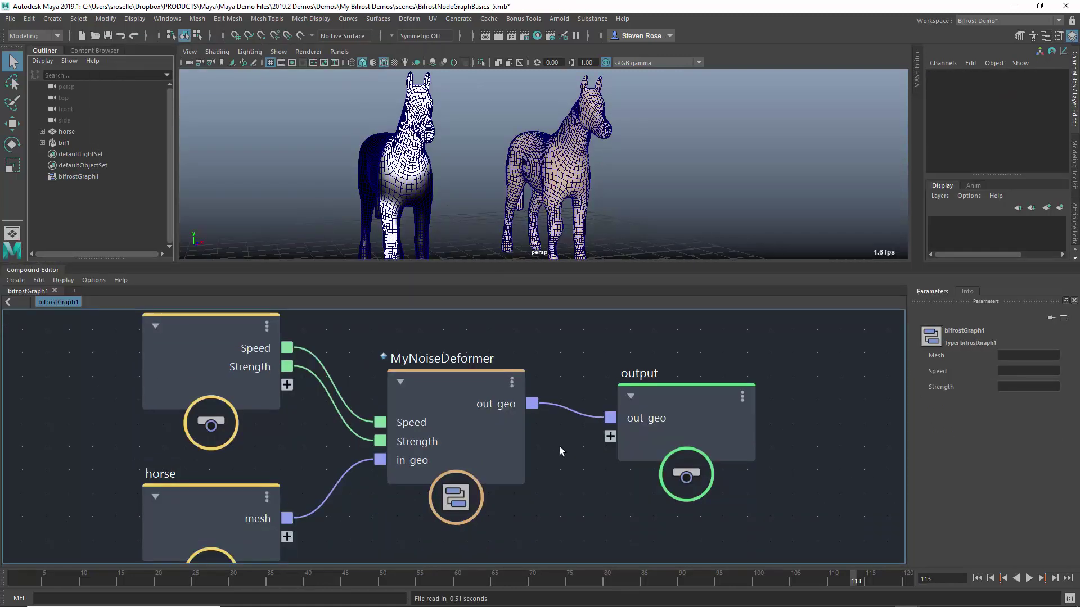
middle_drag(559, 447, 590, 450)
scroll(591, 450, down, 1)
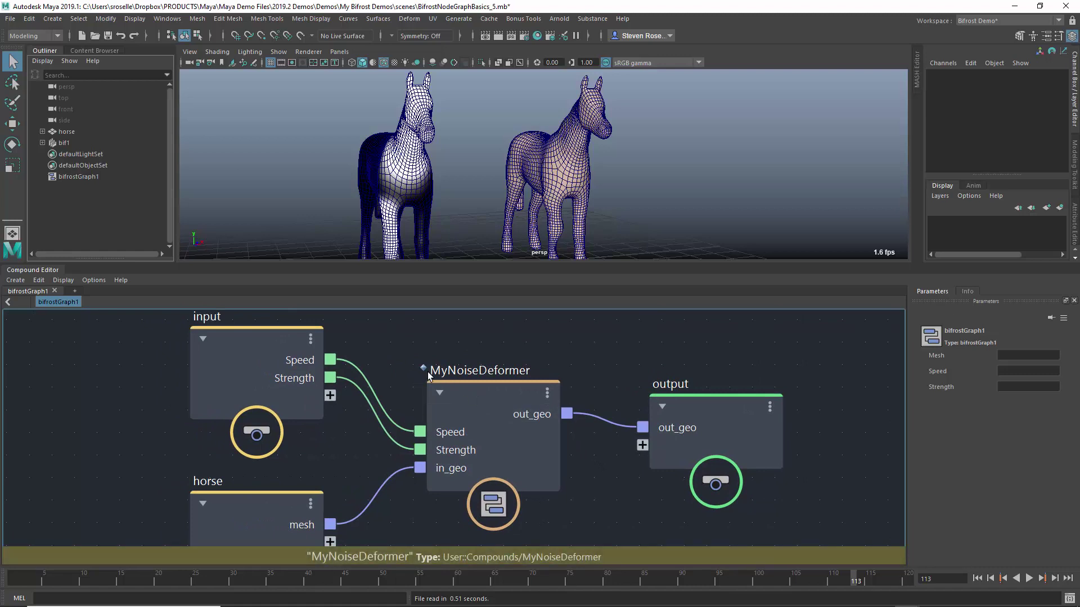
Use Make Editable on the reloaded MyNoiseDeformer compound, then deselect it.
click(462, 396)
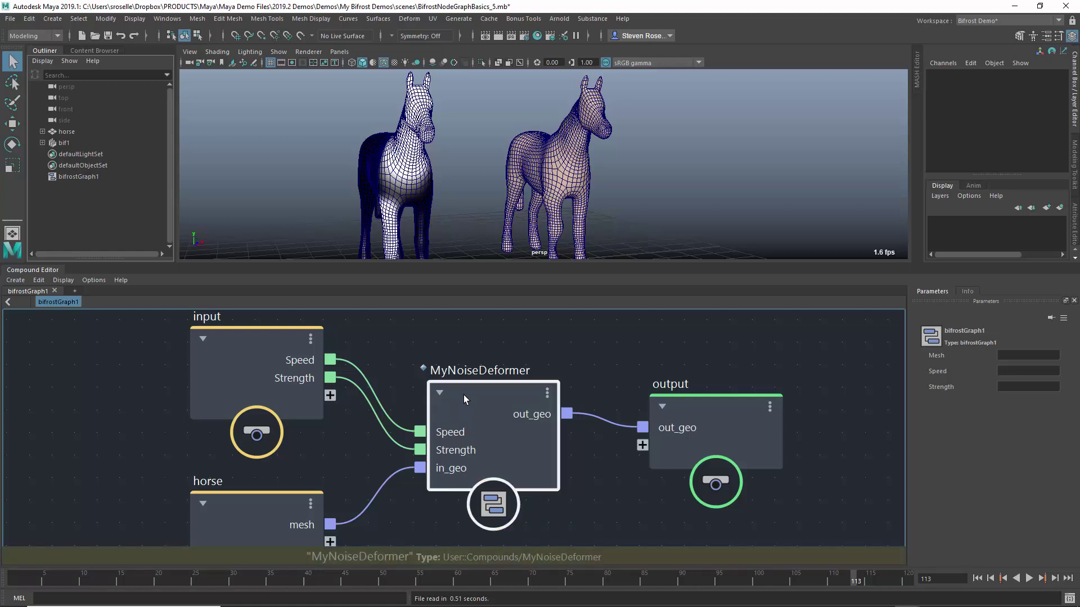
right_click(464, 396)
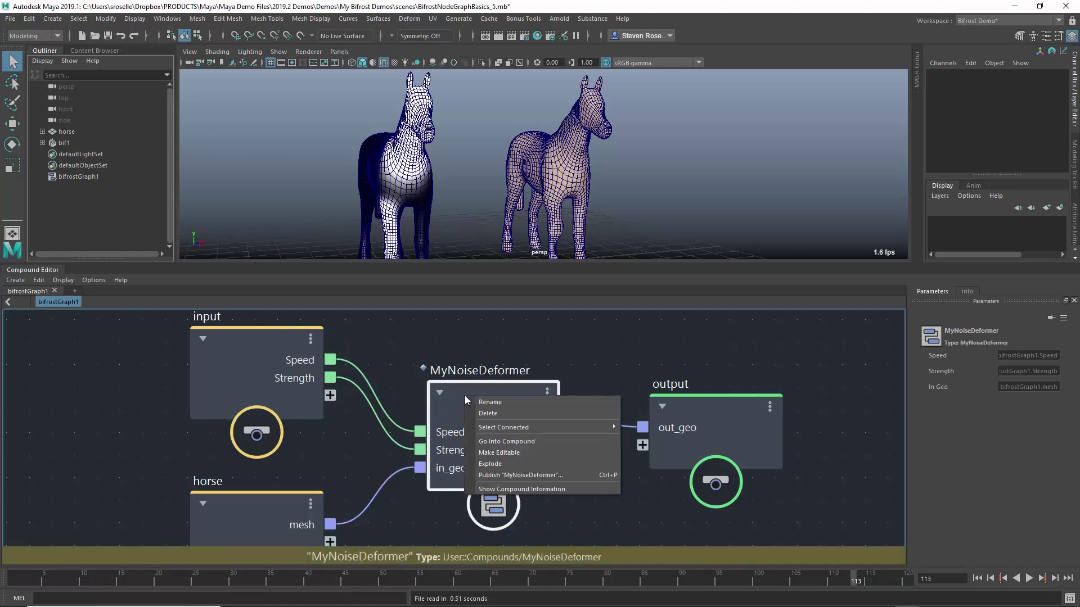
click(528, 453)
click(559, 346)
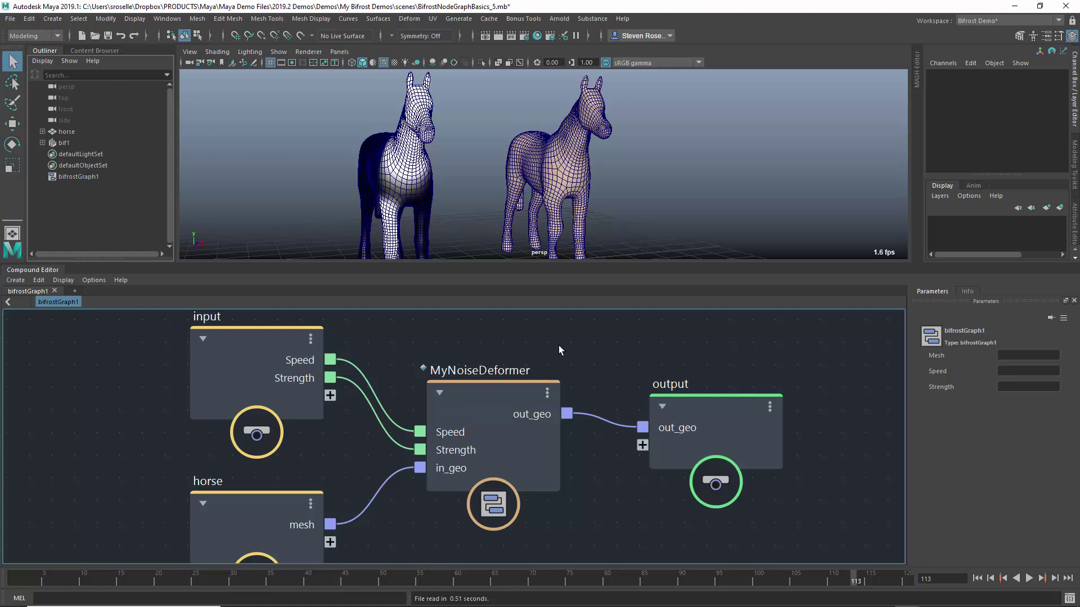
In MyNoiseDeformer.json, search 'frequen' to locate the fractal_noise.frequency entry.
key(alt+Tab)
key(alt+Tab)
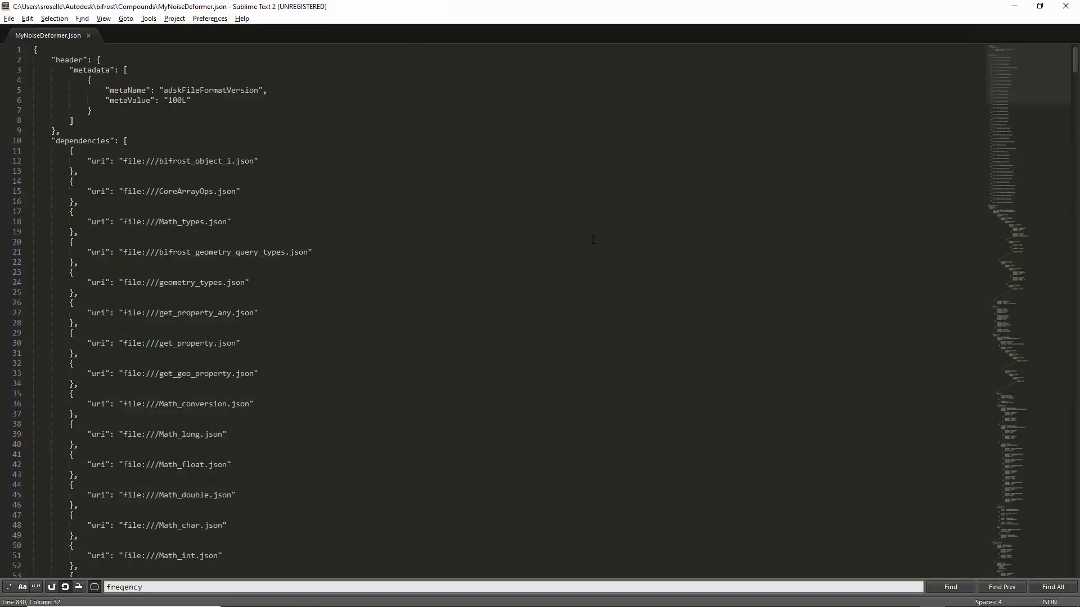
ctrl+scroll(545, 257, up, 1)
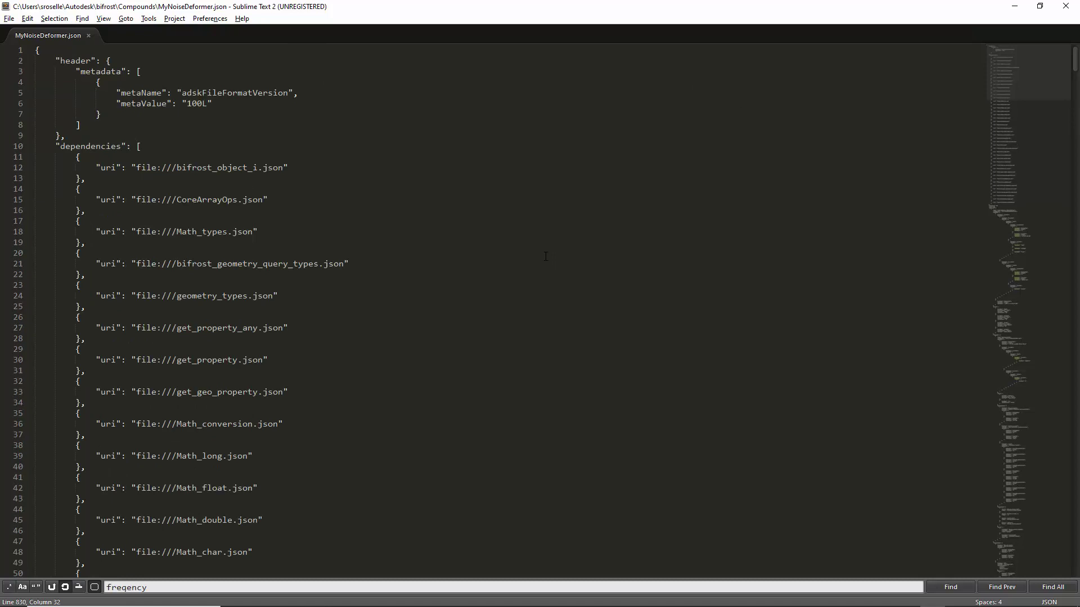
key(alt+Tab)
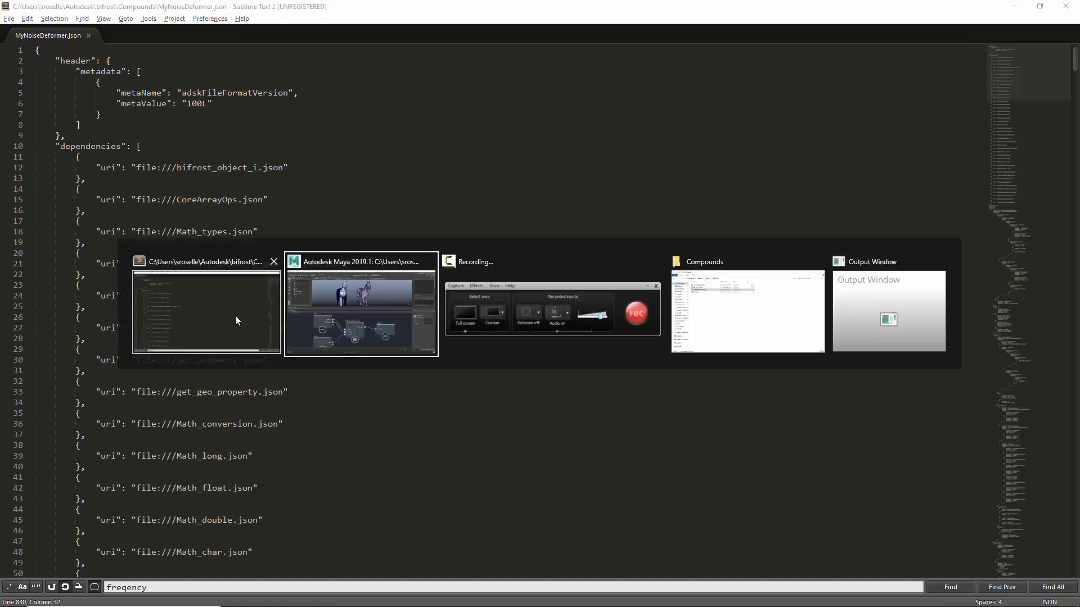
key(ctrl+f)
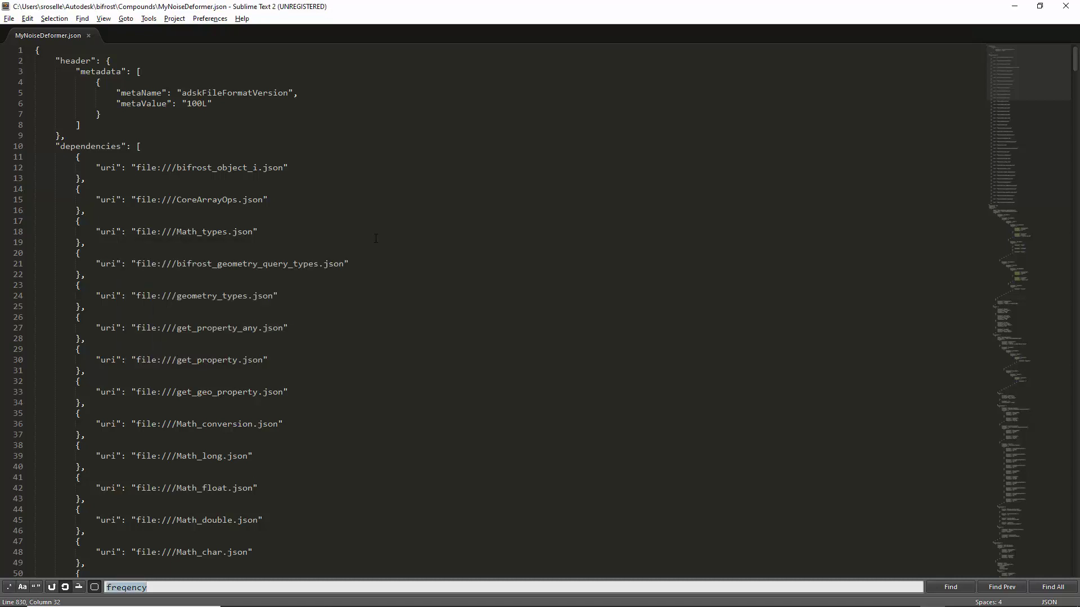
text(frequen)
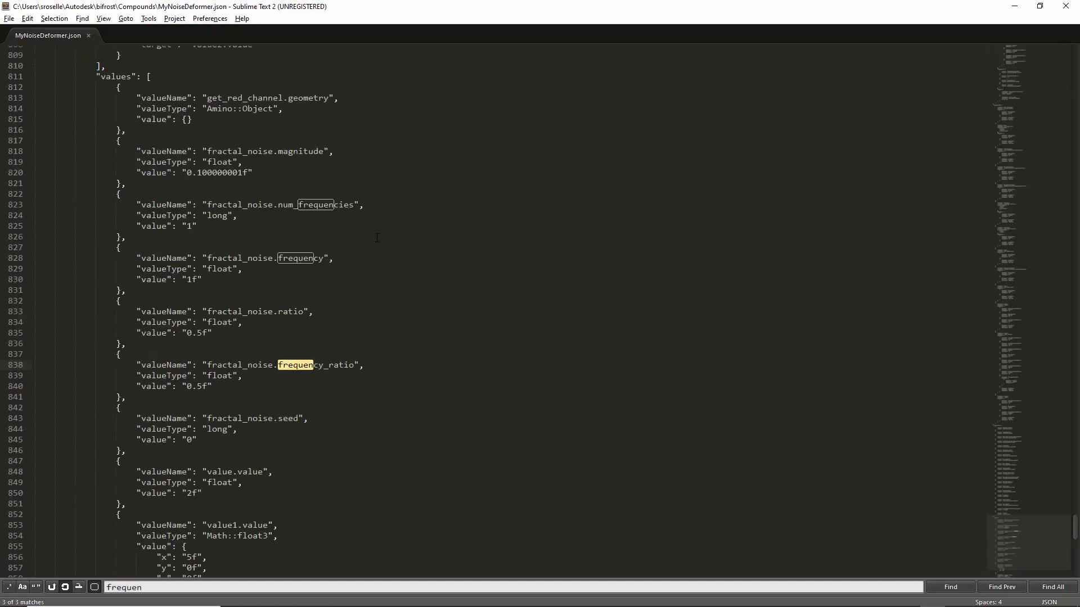
click(206, 258)
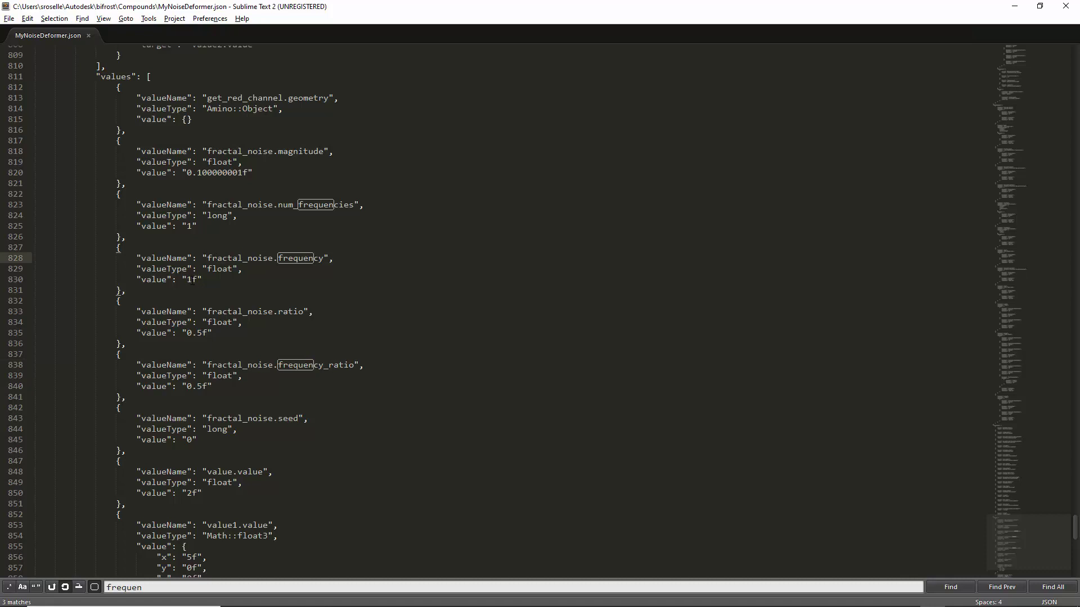
Change the frequency value from 1f to 20f, save the file, and return to Maya.
click(191, 280)
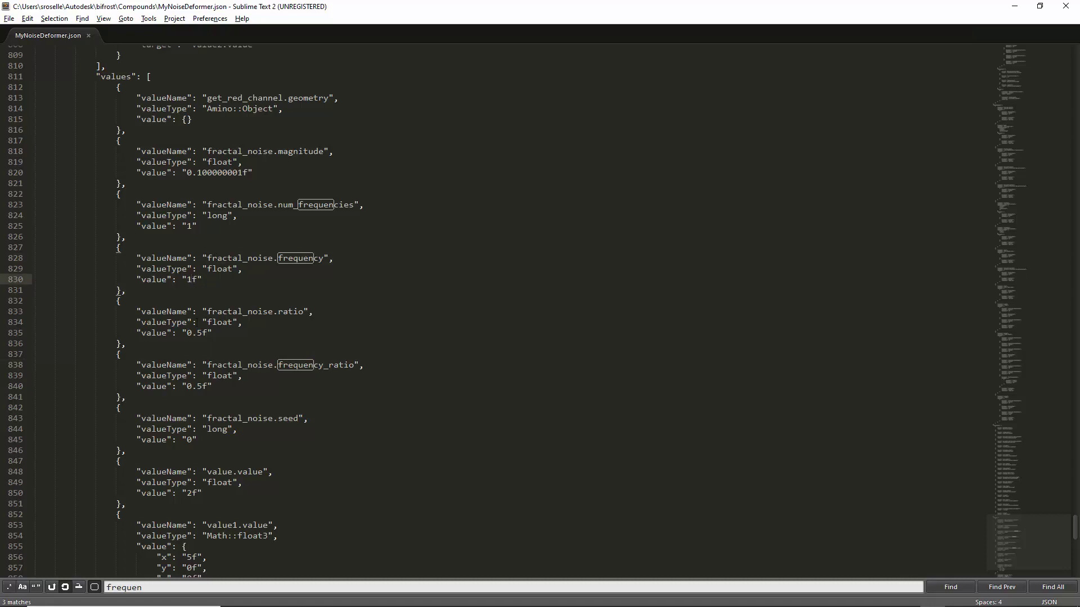
key(BackSpace)
text(20)
click(9, 18)
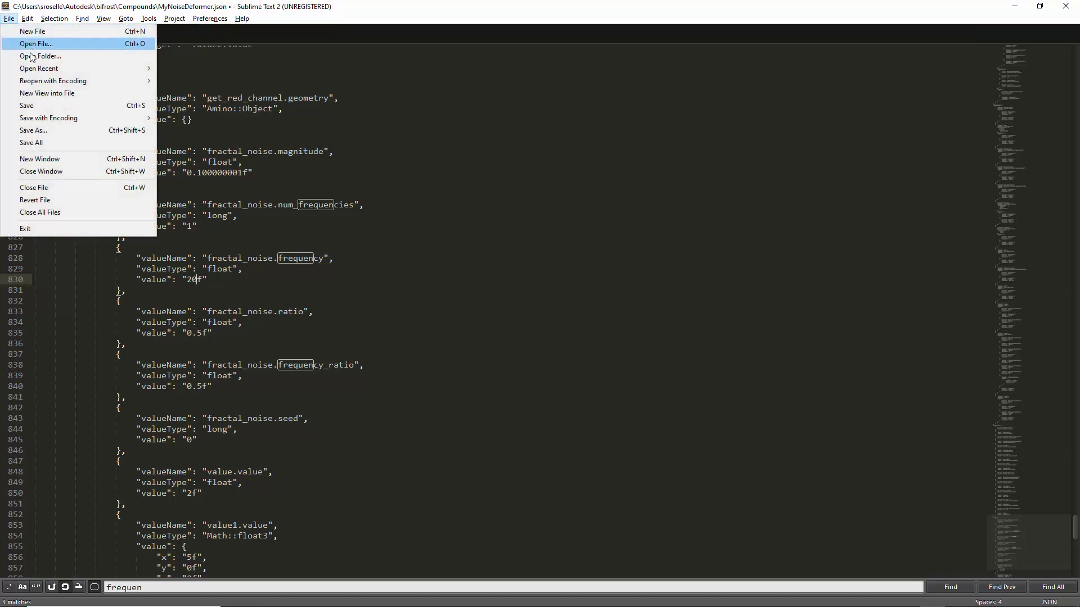
click(36, 107)
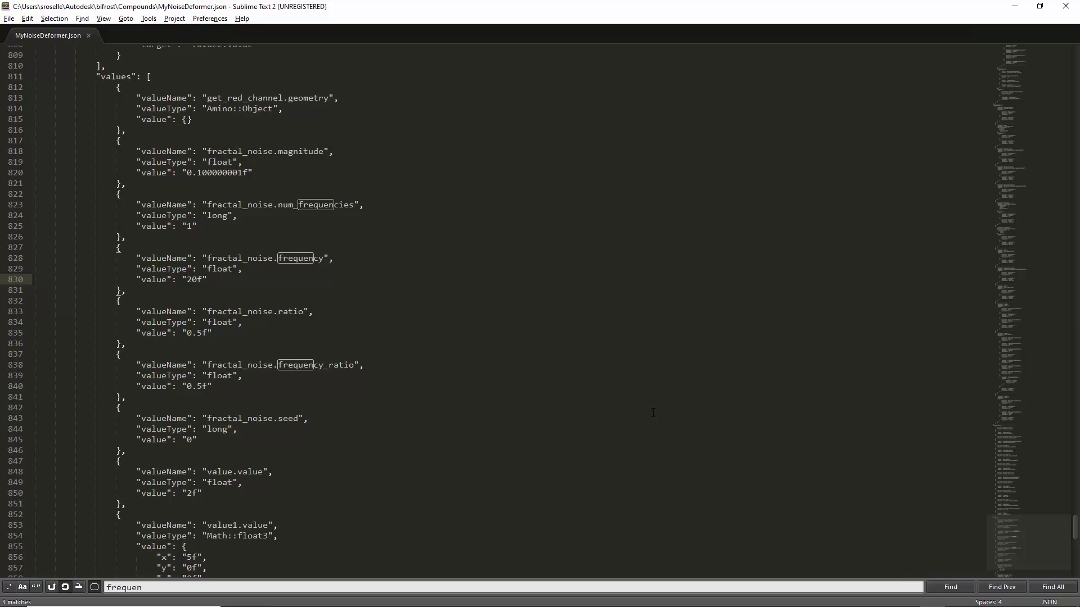
key(alt+Tab)
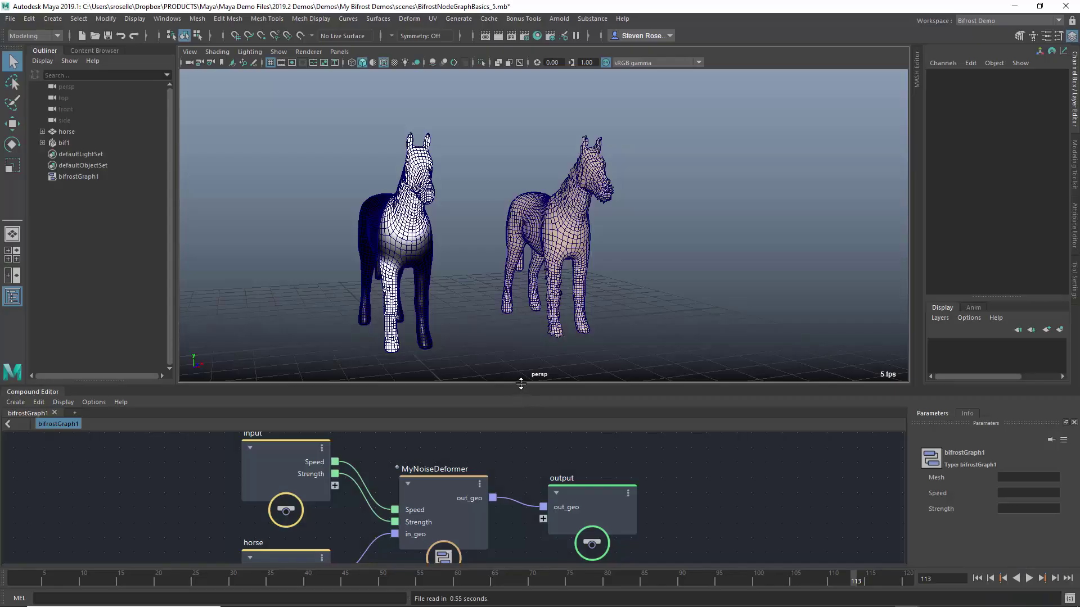
Enter the MyNoiseDeformer compound and select its fractal_noise node.
scroll(502, 423, up, 3)
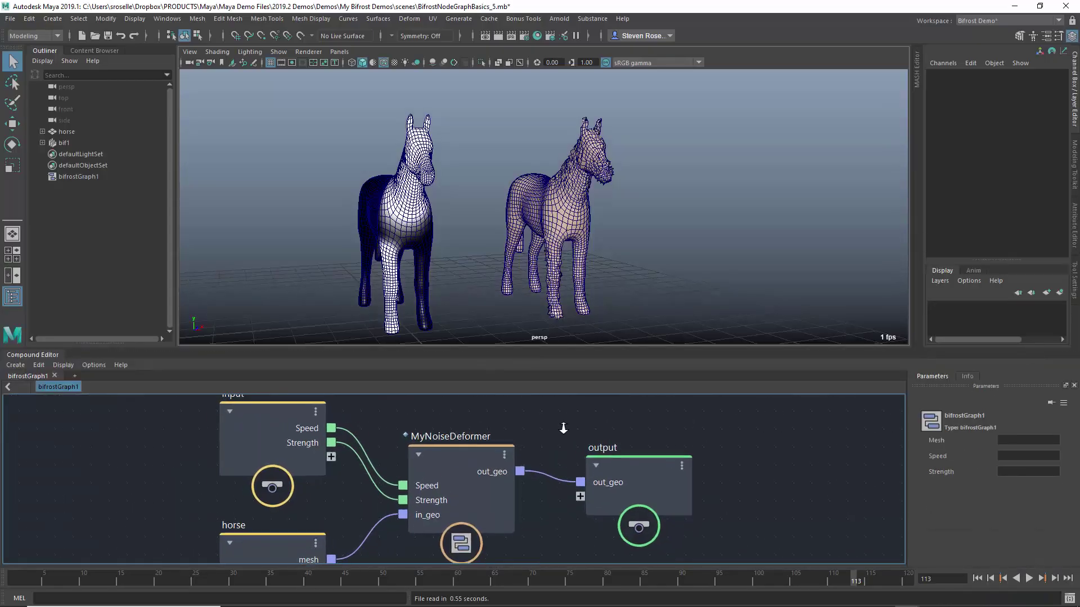
double_click(449, 472)
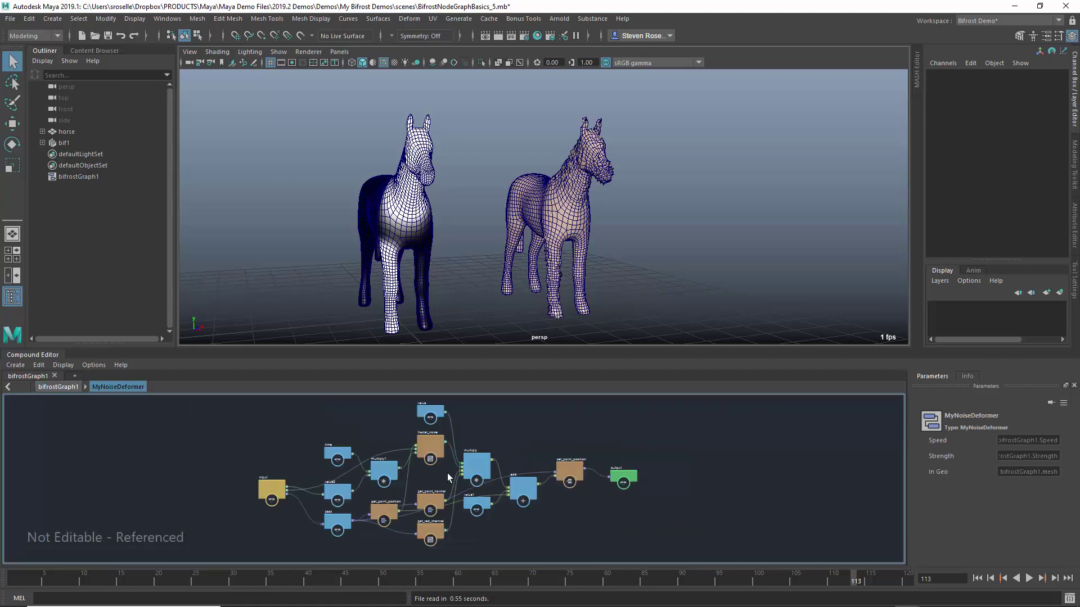
middle_drag(444, 439, 464, 511)
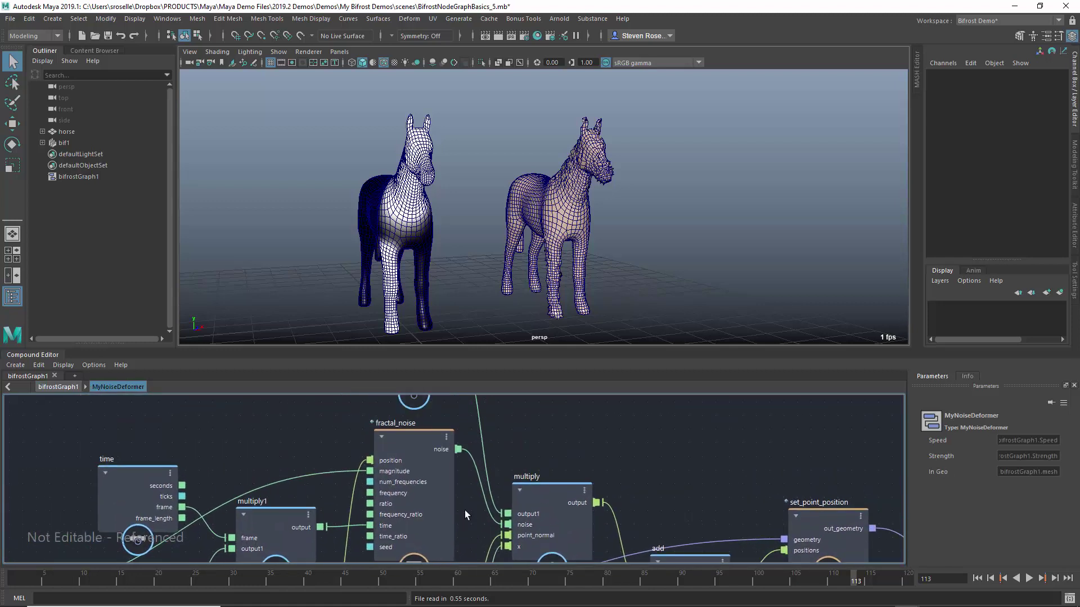
click(410, 451)
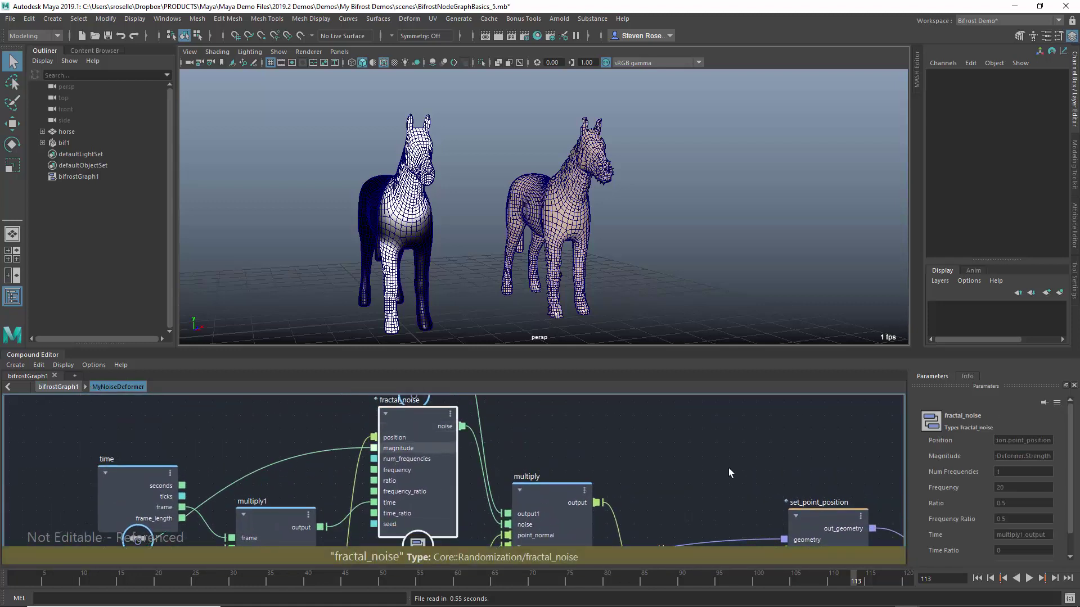
Play the horse animation from frame one and check fractal_noise's Frequency reads 20.
click(978, 580)
click(1029, 578)
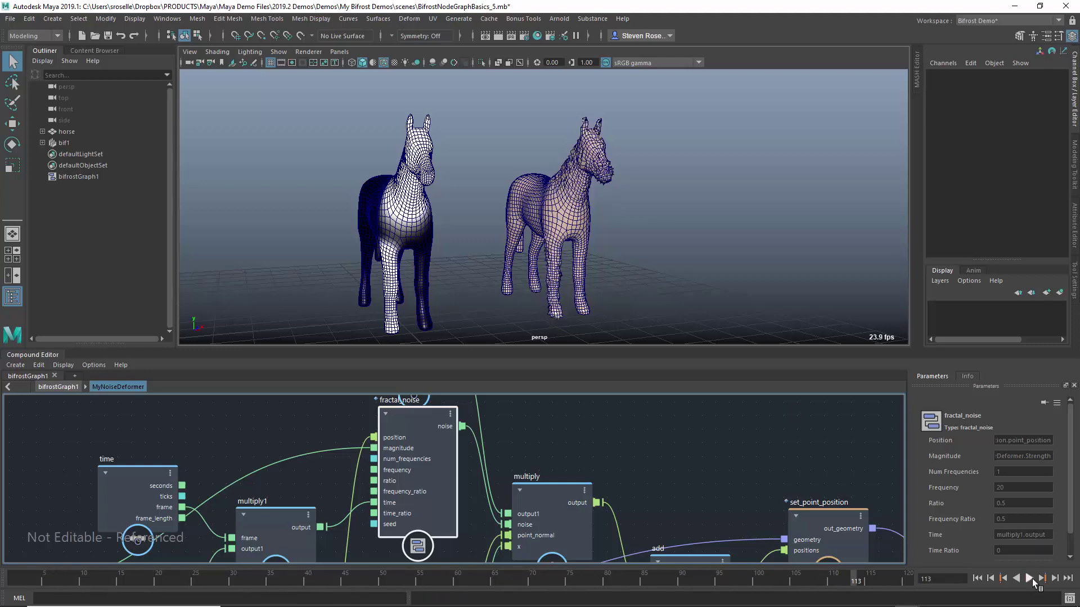
click(1028, 578)
middle_drag(643, 469, 717, 476)
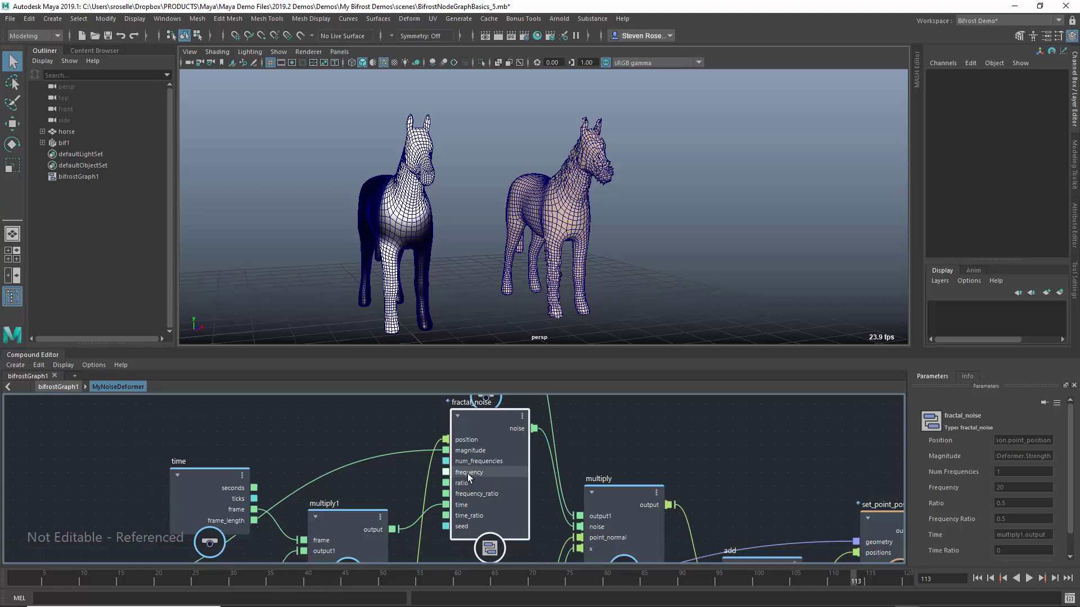
key(alt+Tab)
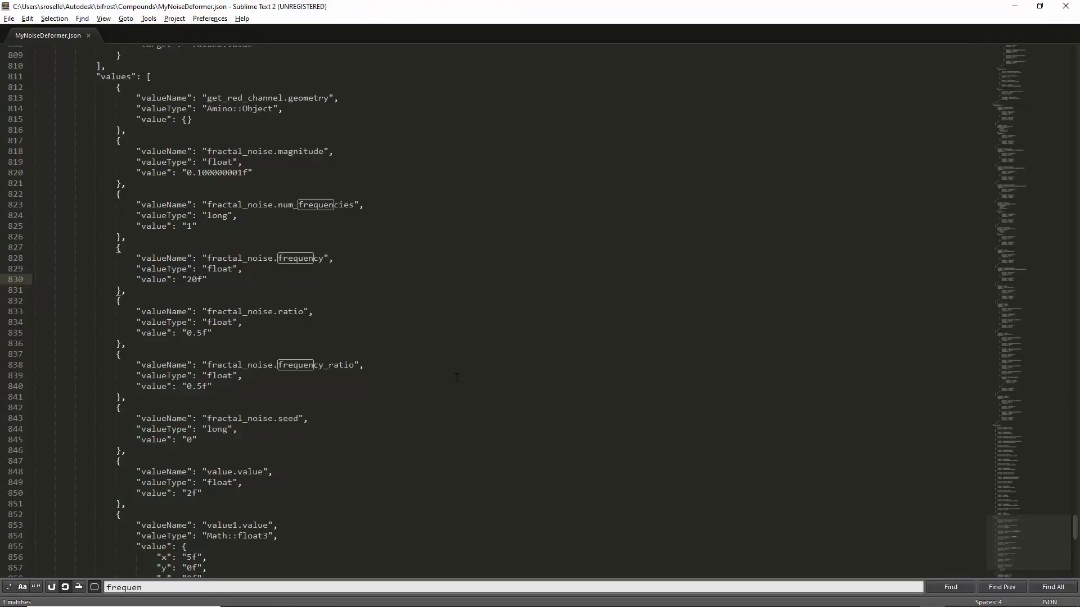
scroll(457, 378, up, 16)
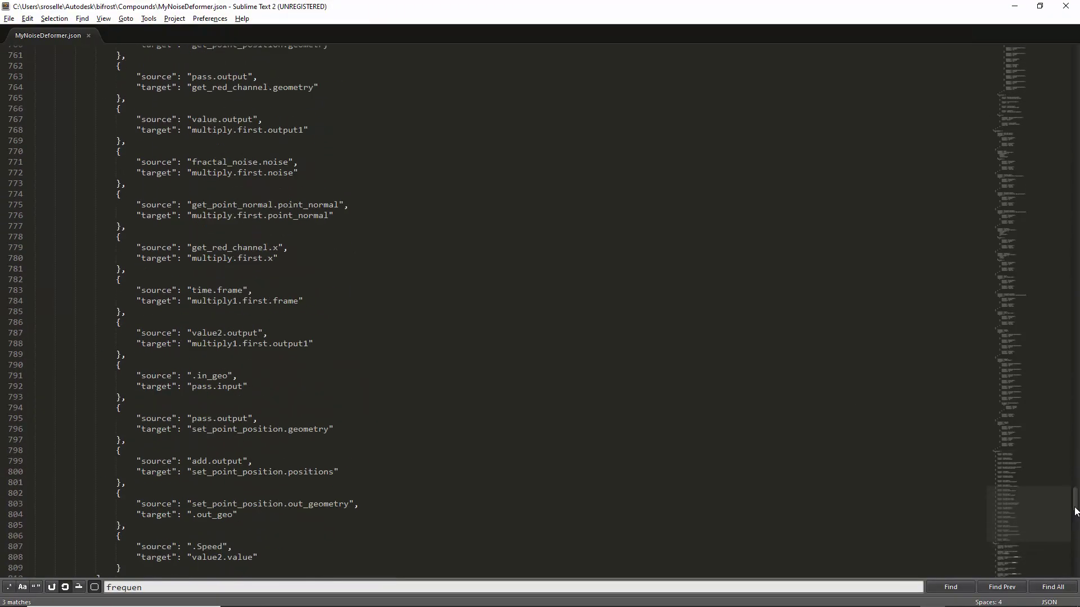
drag(1075, 510, 1075, 51)
click(326, 134)
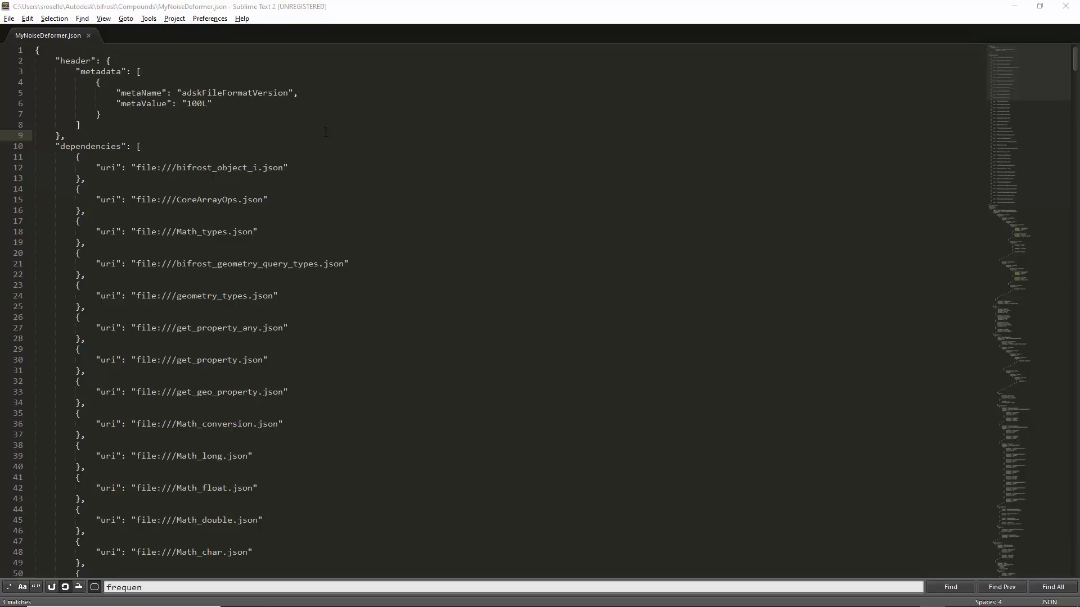
key(alt+Tab)
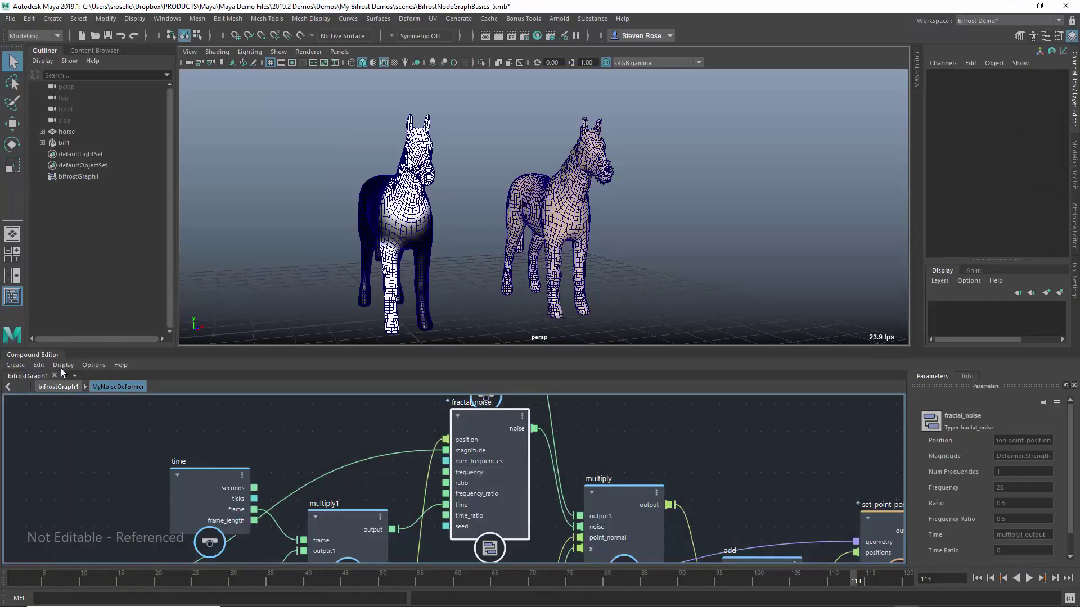
Go back to top-level bifrostGraph1 and inspect the input node and MyNoiseDeformer.
click(59, 387)
click(245, 468)
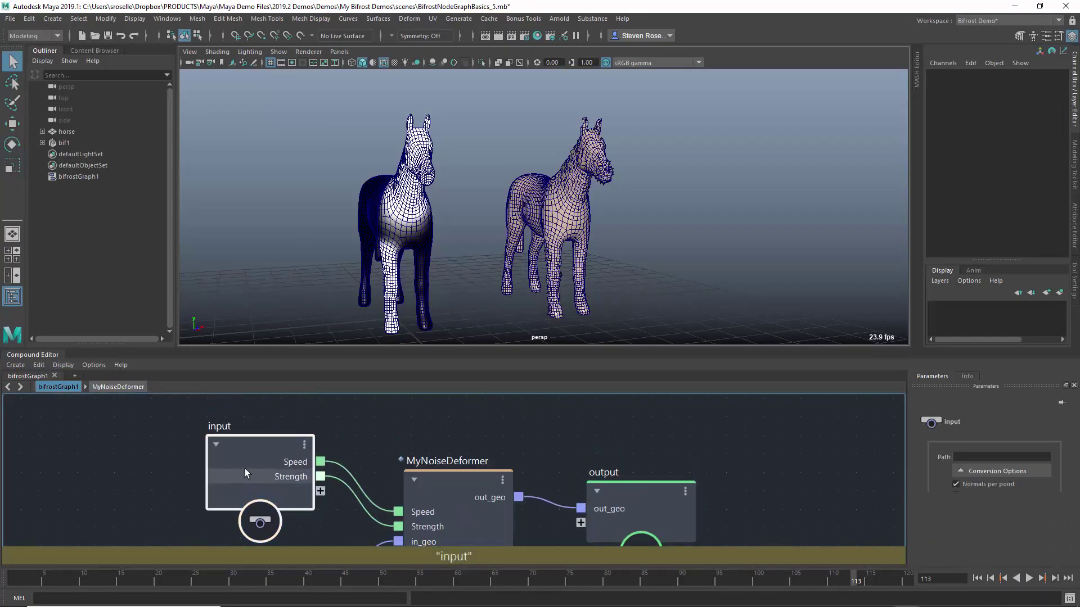
drag(444, 480, 437, 472)
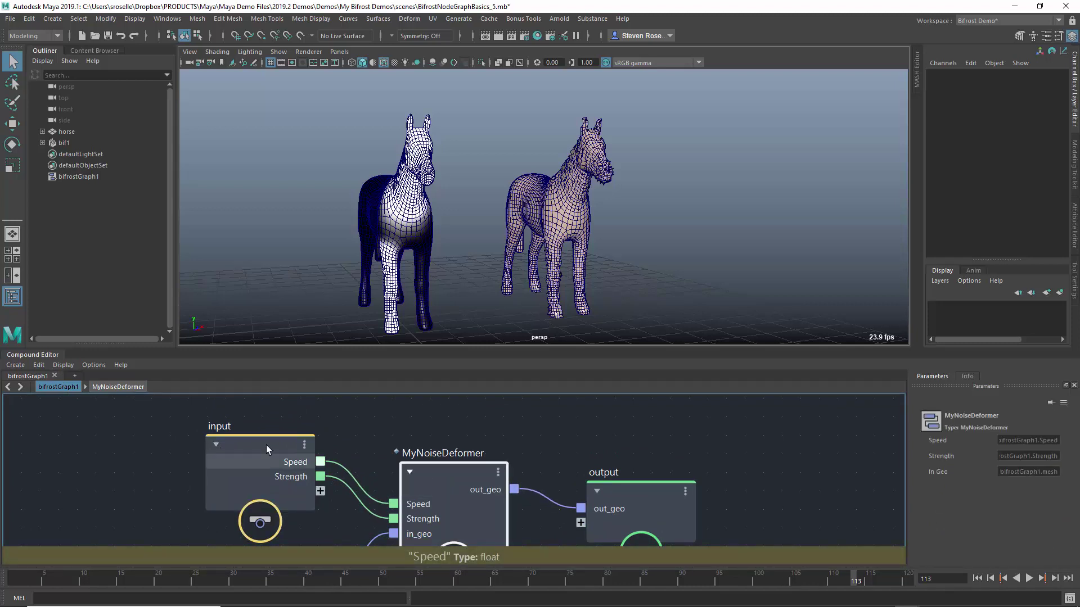
key(alt+Tab)
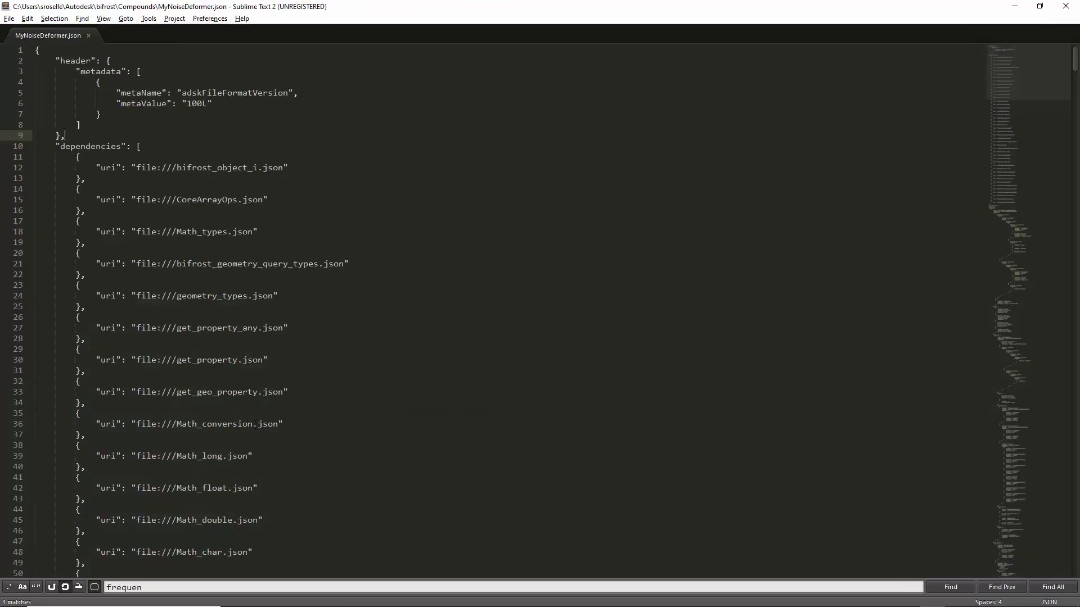
Search for 'speed' and copy the Speed entry in the io_ports list.
click(156, 103)
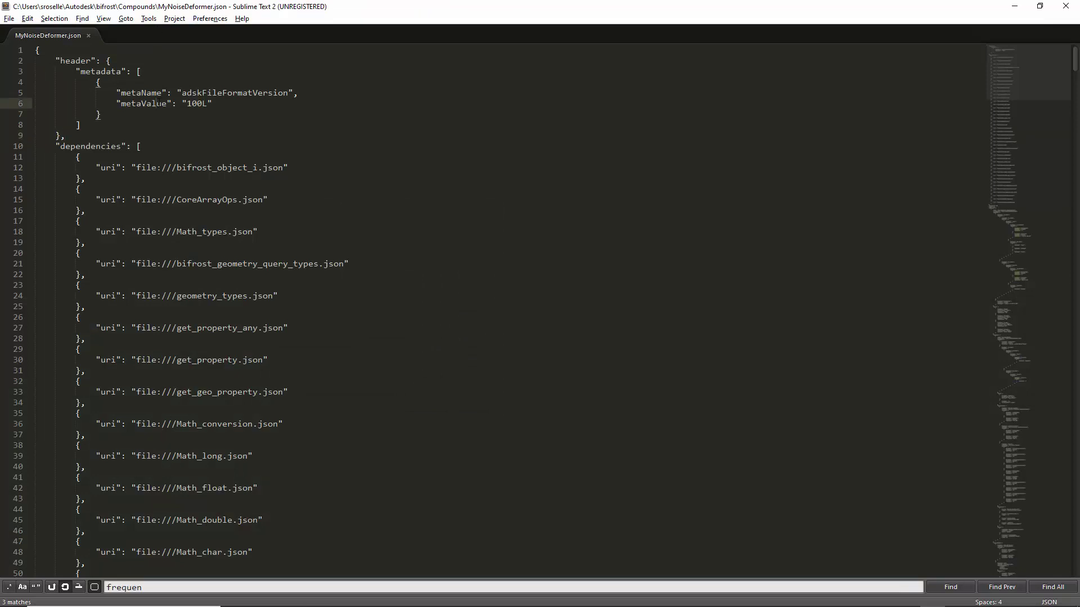
key(ctrl+f)
text(speed)
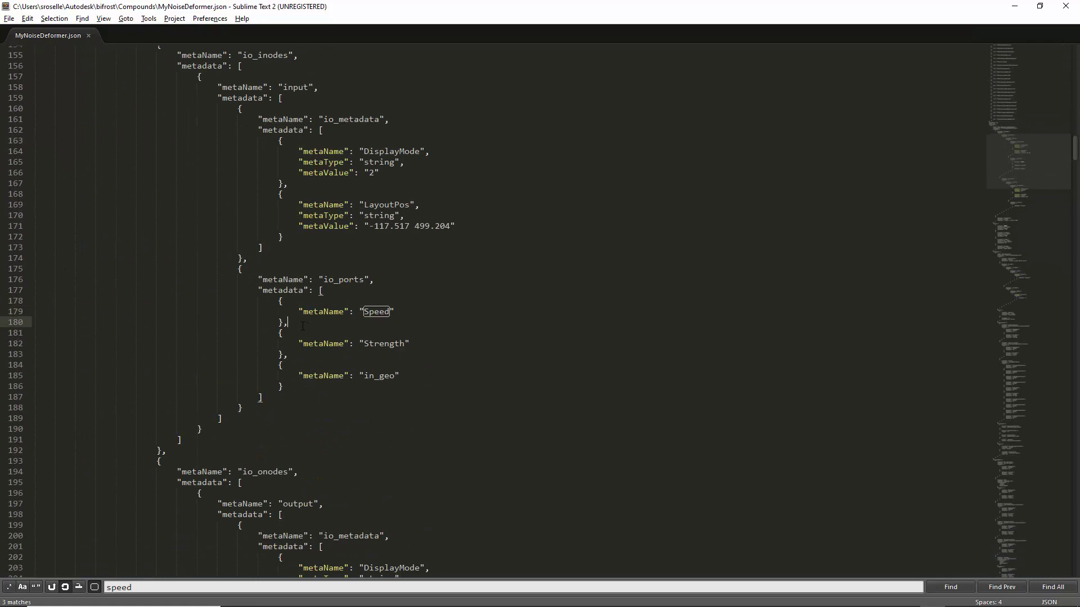
drag(25, 324, 25, 295)
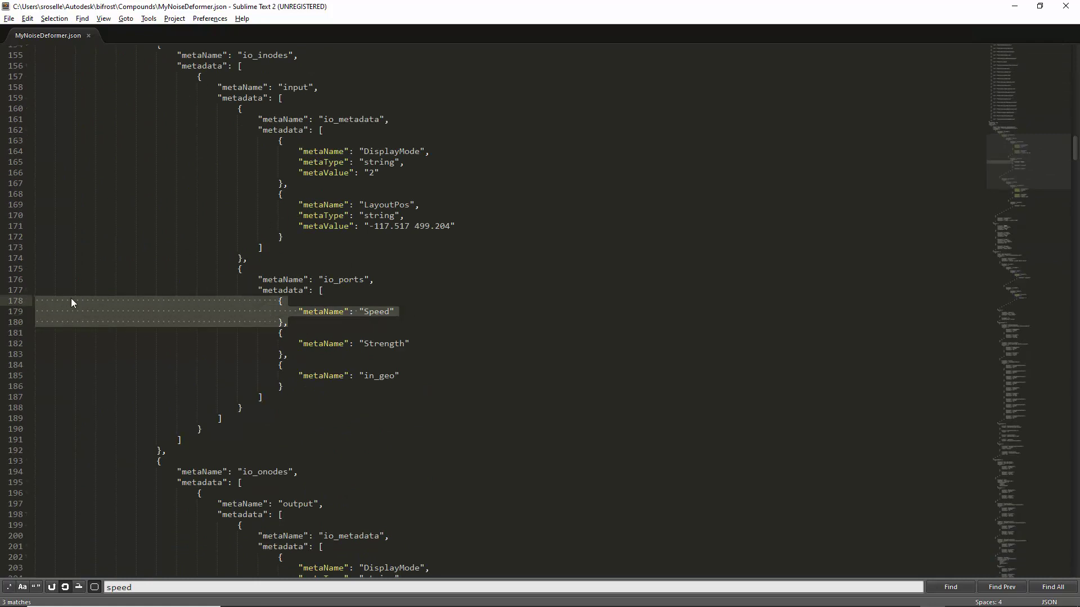
key(ctrl+c)
key(Right)
key(ctrl+v)
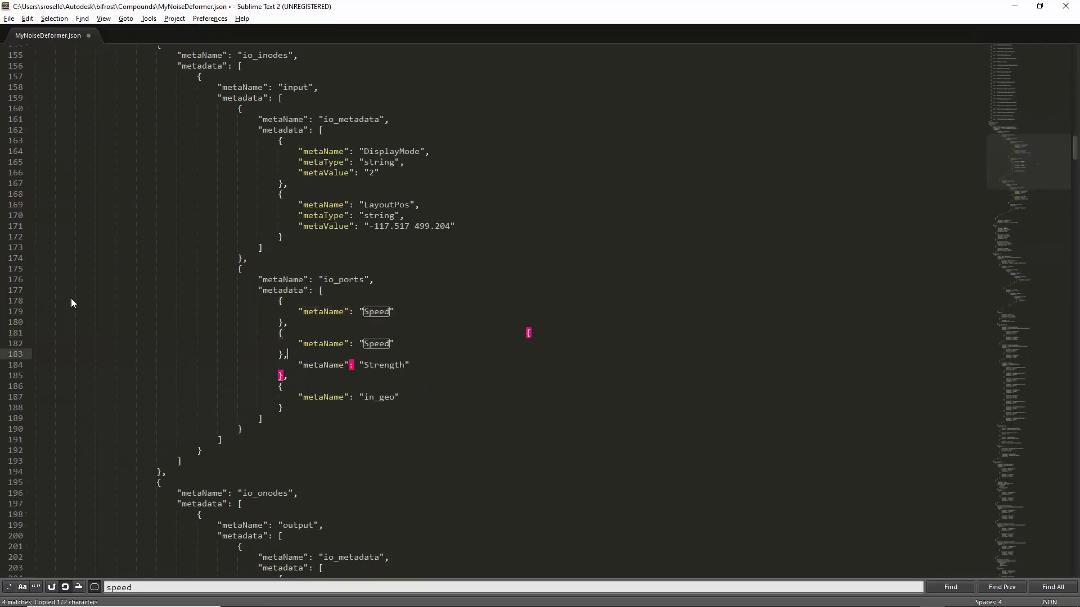
key(ctrl+z)
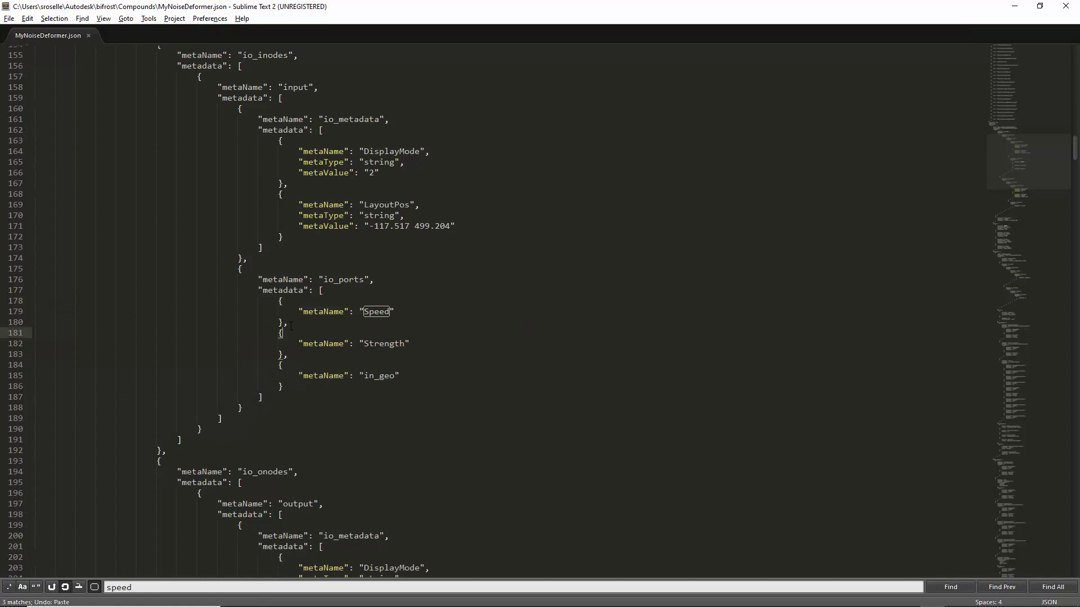
Paste a duplicate of the Speed entry below it and rename it Frequency.
drag(290, 326, 6, 301)
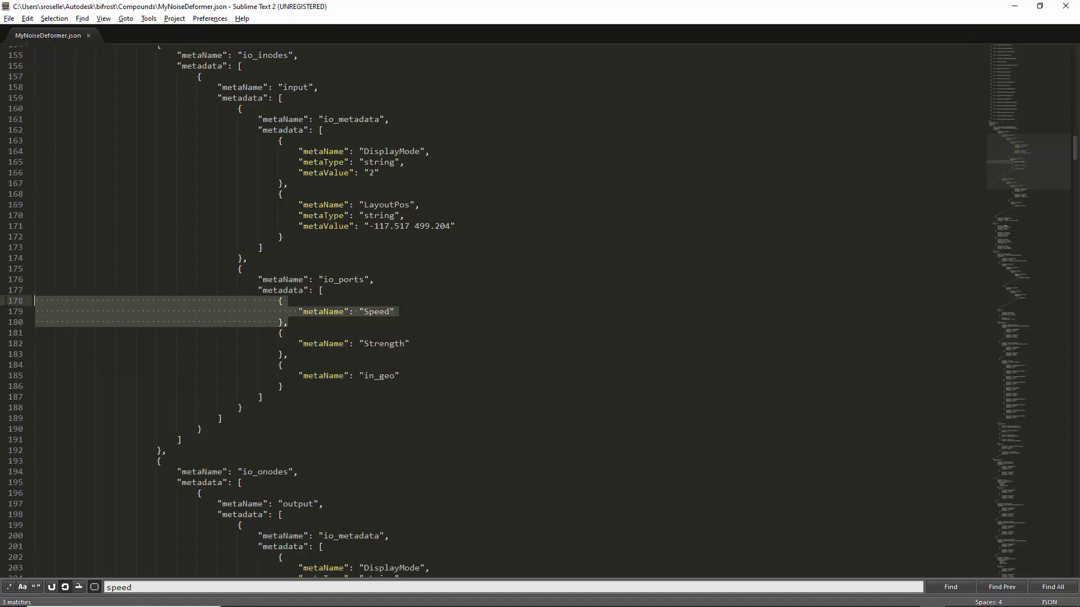
key(ctrl+c)
click(37, 332)
key(ctrl+v)
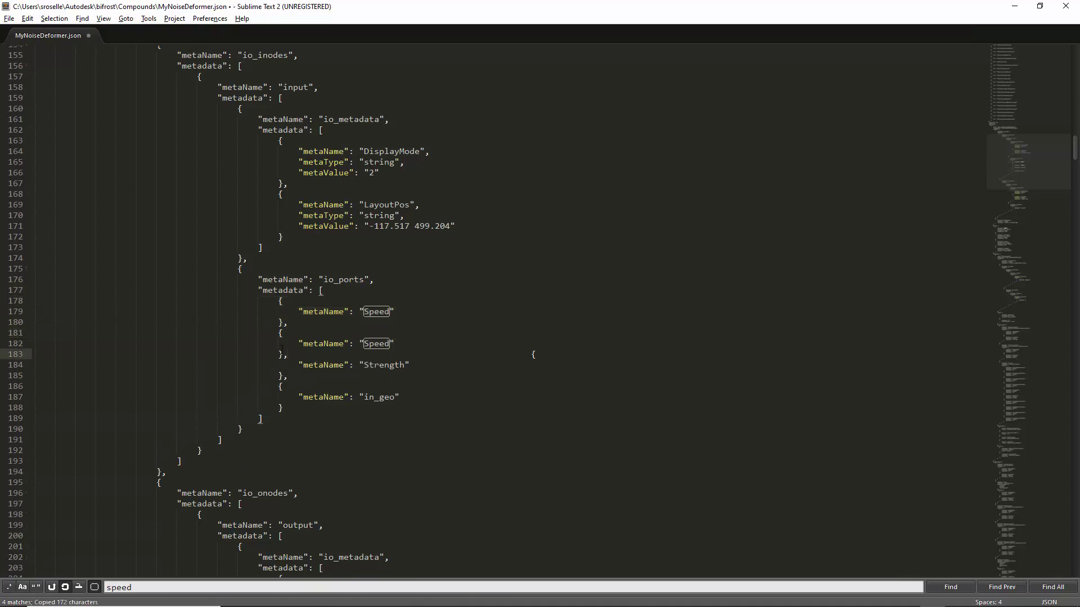
key(shift+F3)
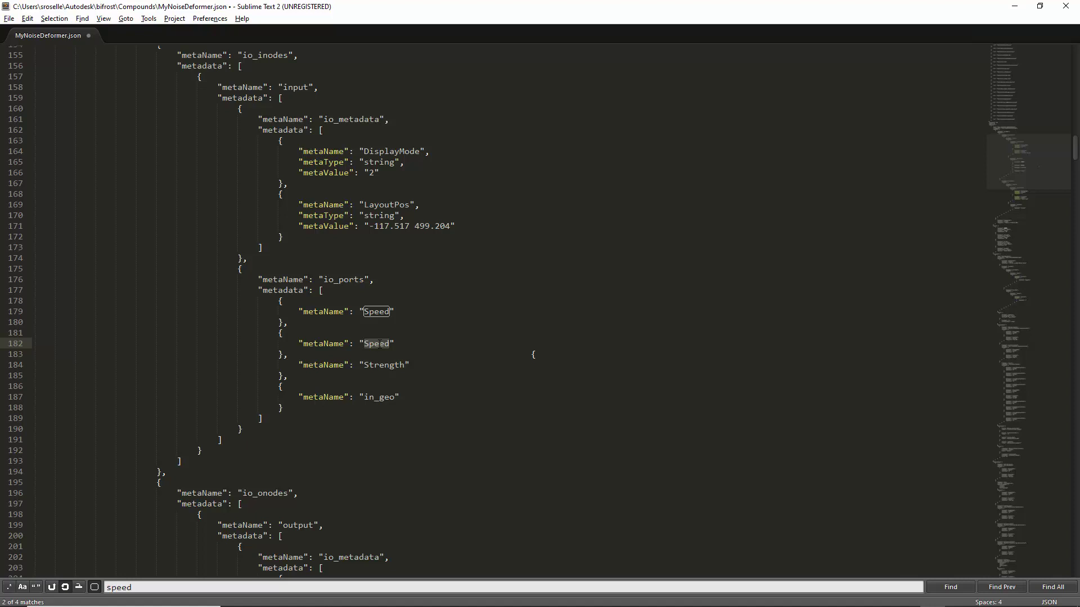
text(Frequ)
key(Return)
Find the Speed port definition and paste a duplicate right after it.
click(191, 587)
key(Return)
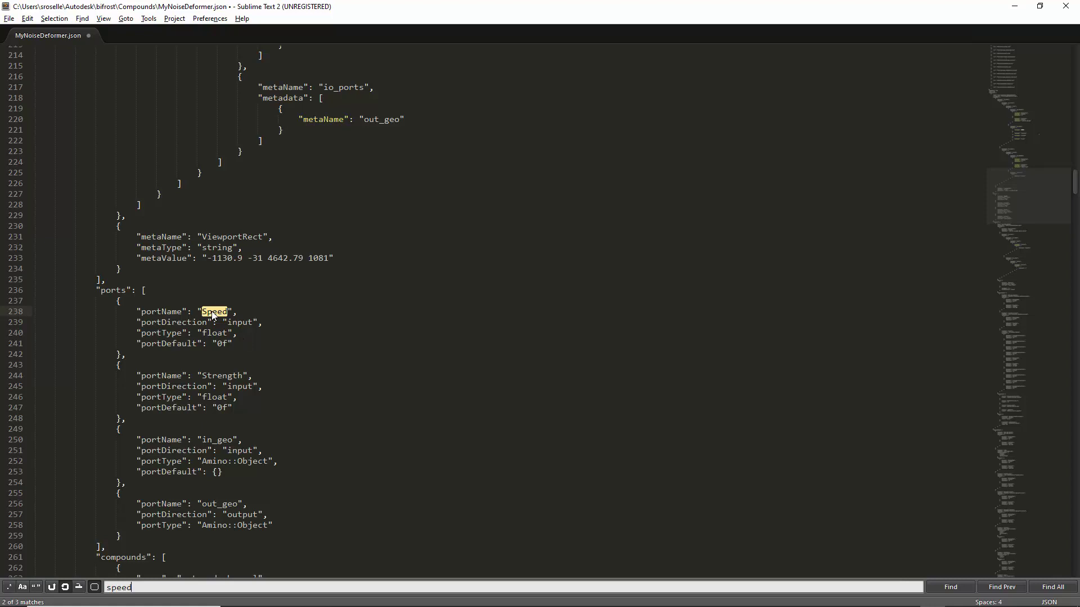
key(Down)
key(Down)
key(Down)
drag(129, 360, 27, 304)
key(ctrl+c)
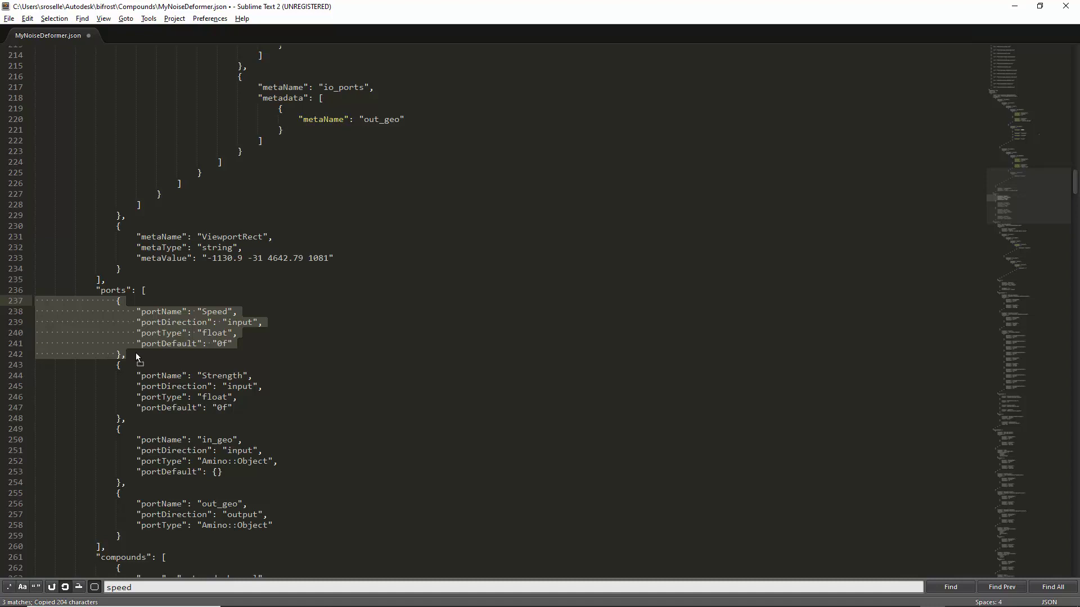
key(Right)
key(Right)
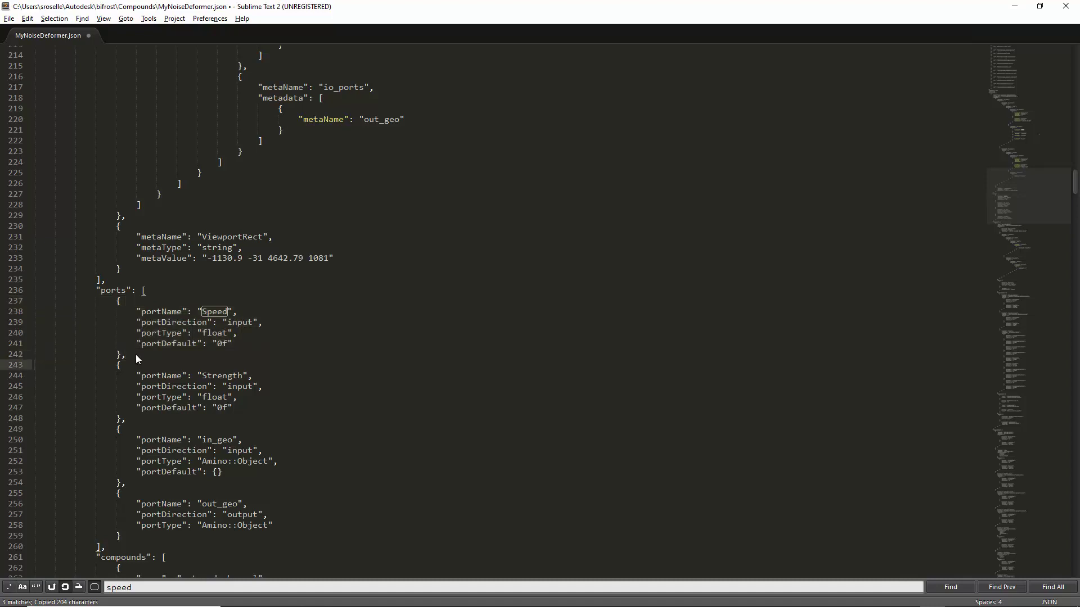
key(ctrl+v)
Rename the copied port to Frequency, then locate the Speed connection.
double_click(215, 376)
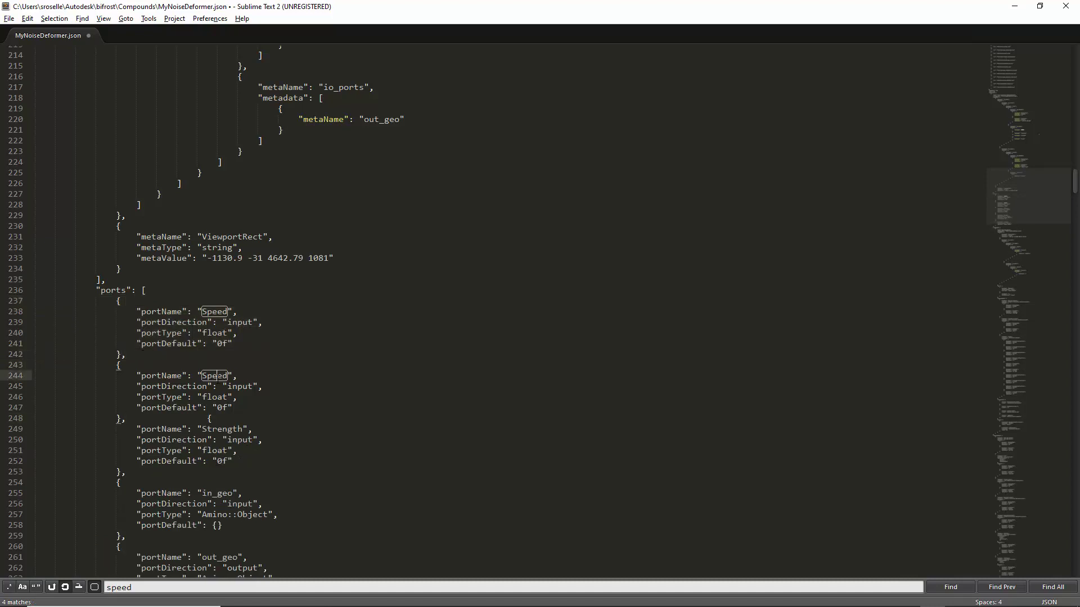
text(Freq)
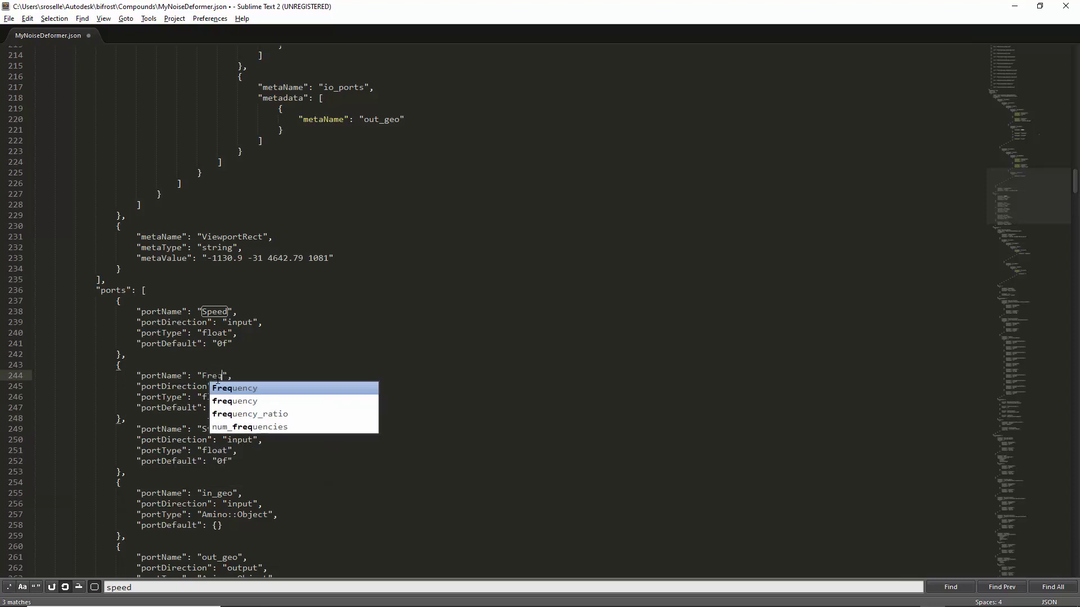
key(Return)
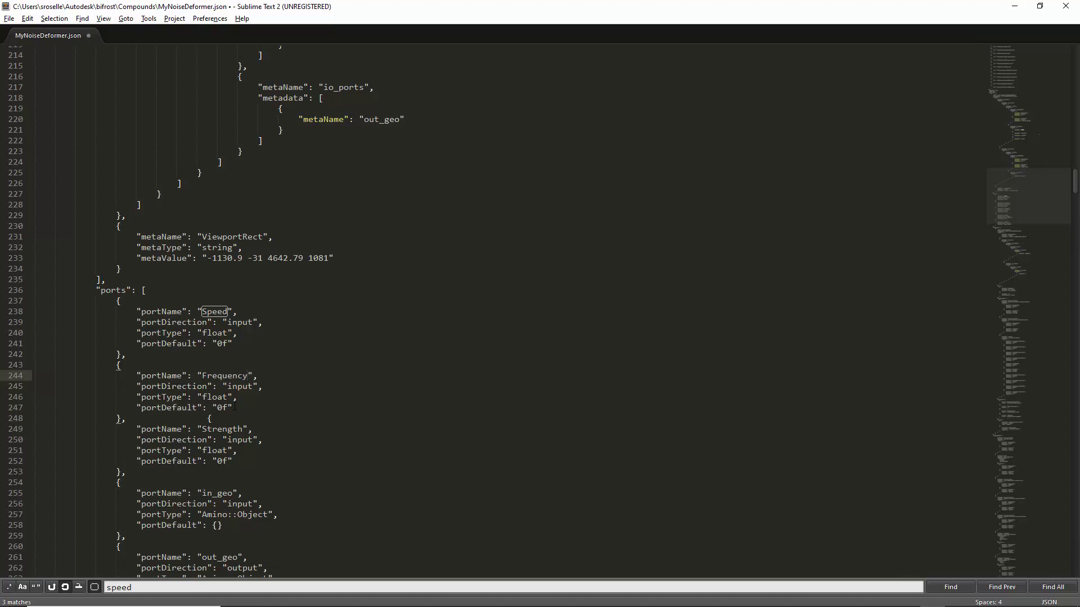
key(Return)
key(Return)
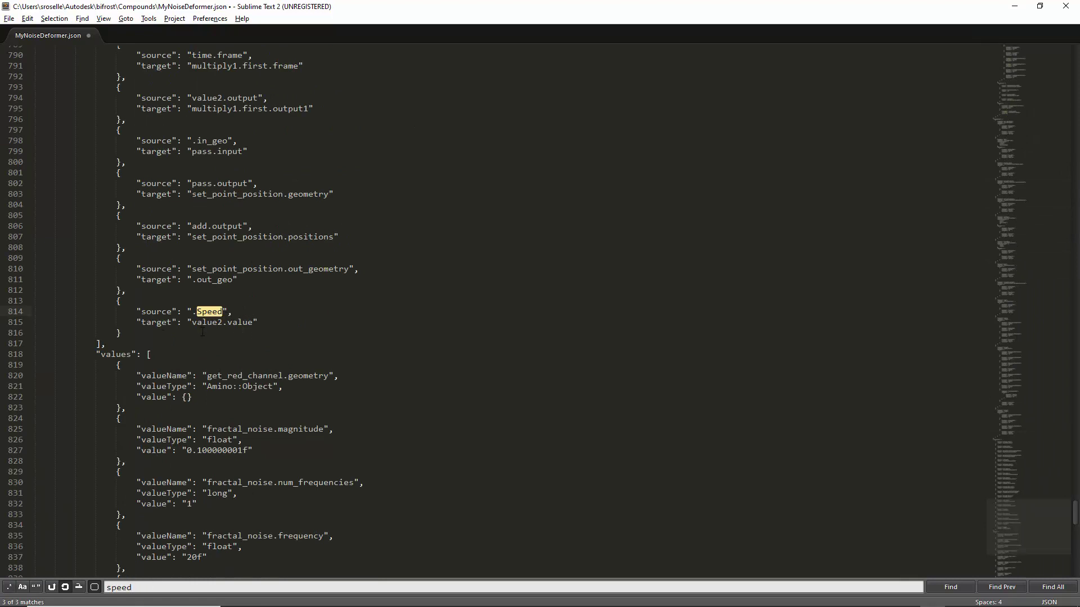
key(alt+Tab)
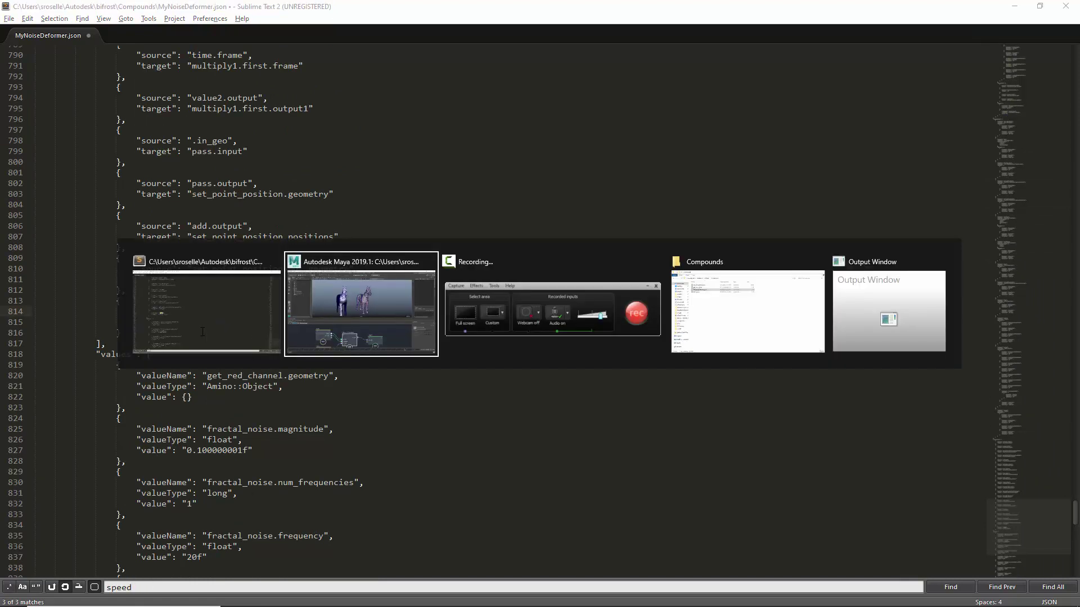
Inside MyNoiseDeformer, inspect how the input node's Speed wire feeds value2.
double_click(447, 473)
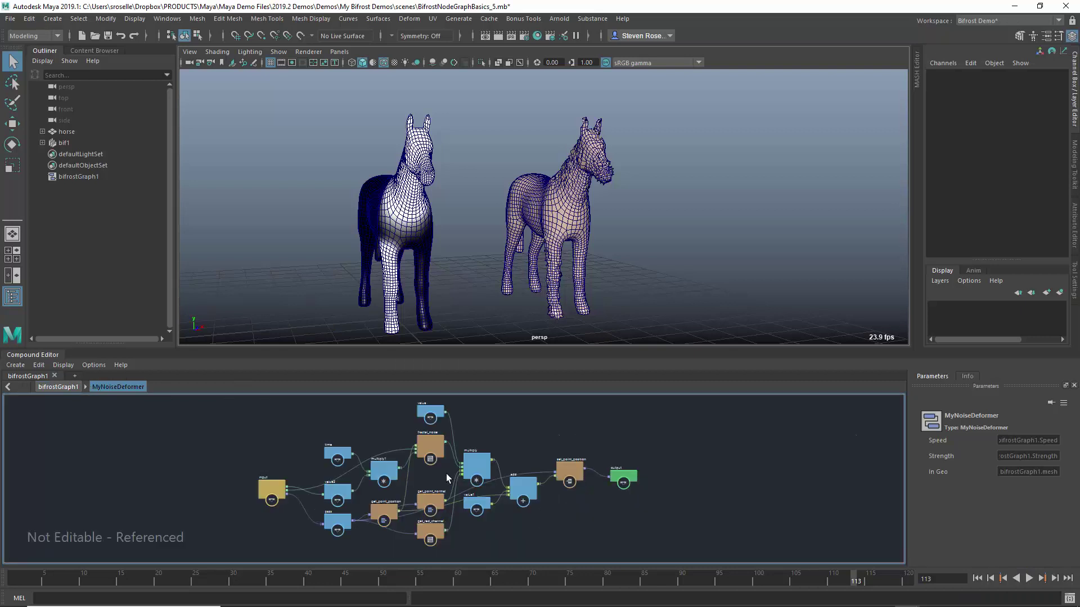
scroll(226, 508, up, 3)
scroll(342, 493, up, 5)
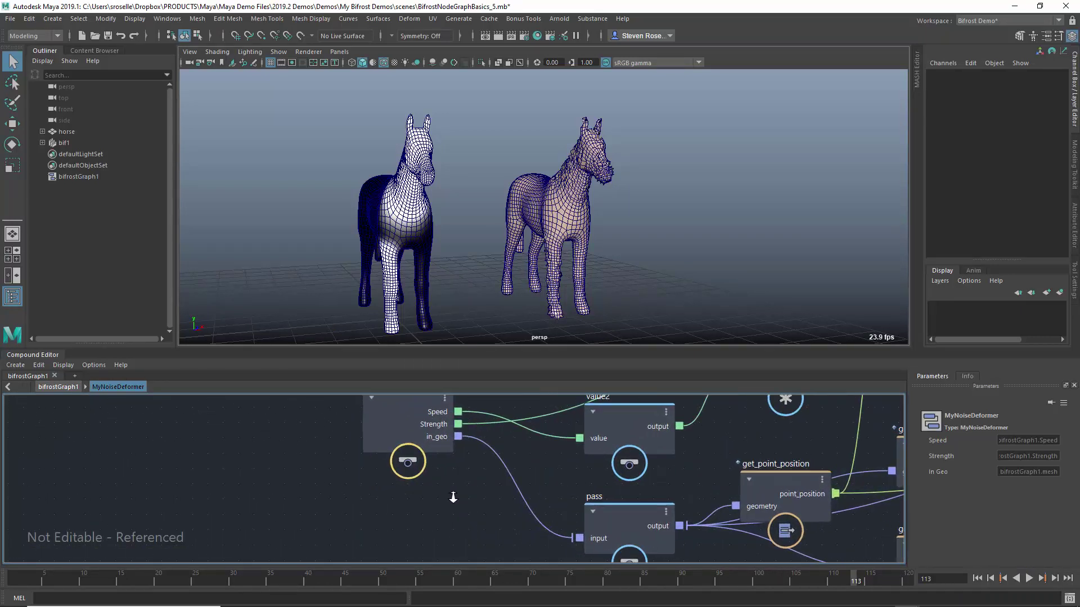
click(405, 473)
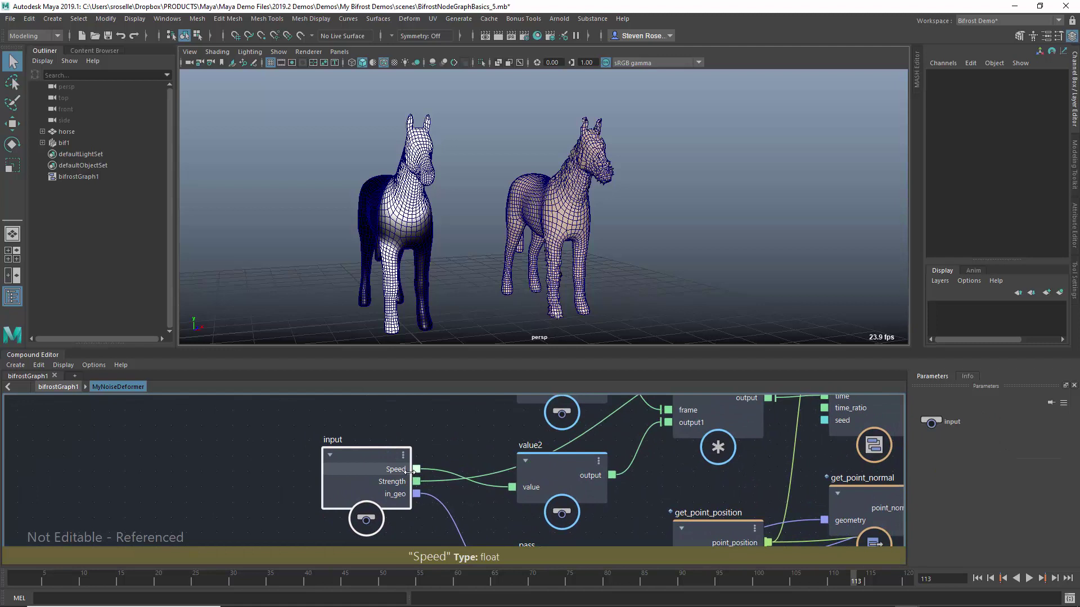
drag(555, 467, 552, 476)
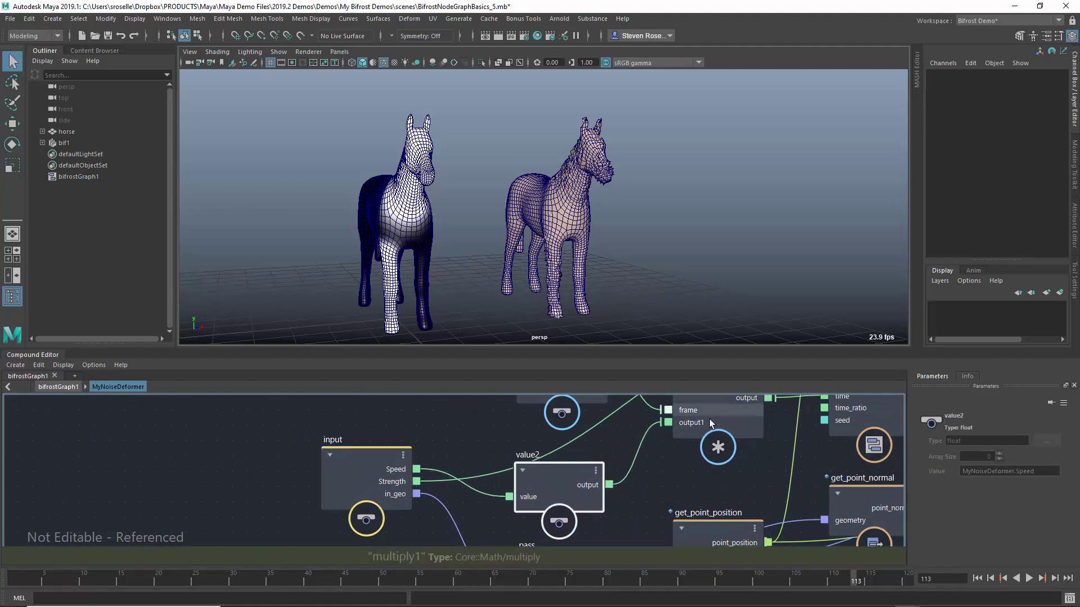
middle_drag(710, 423, 632, 418)
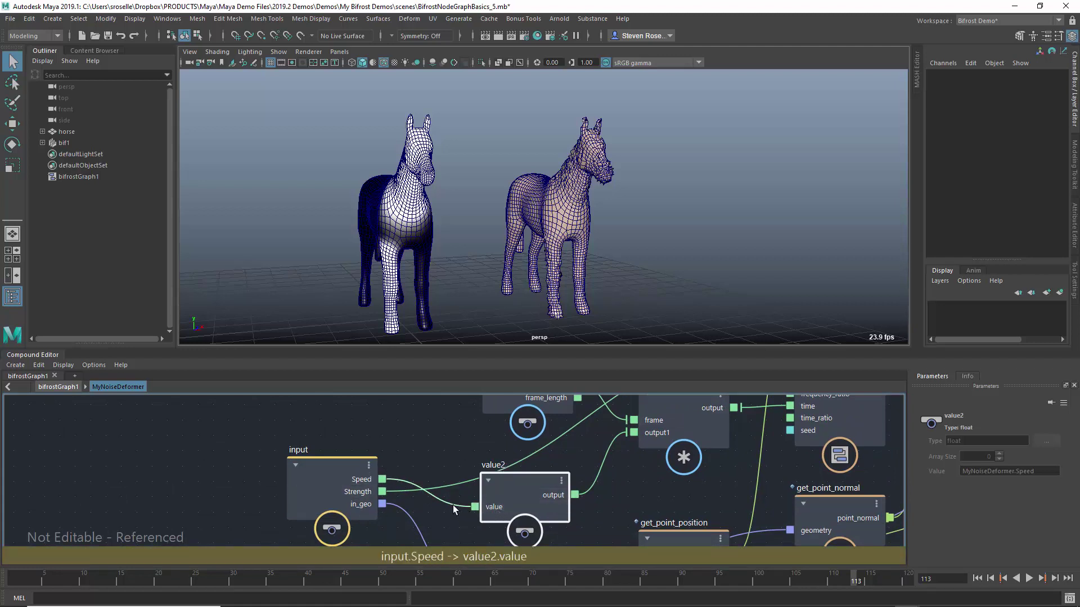
key(alt+Tab)
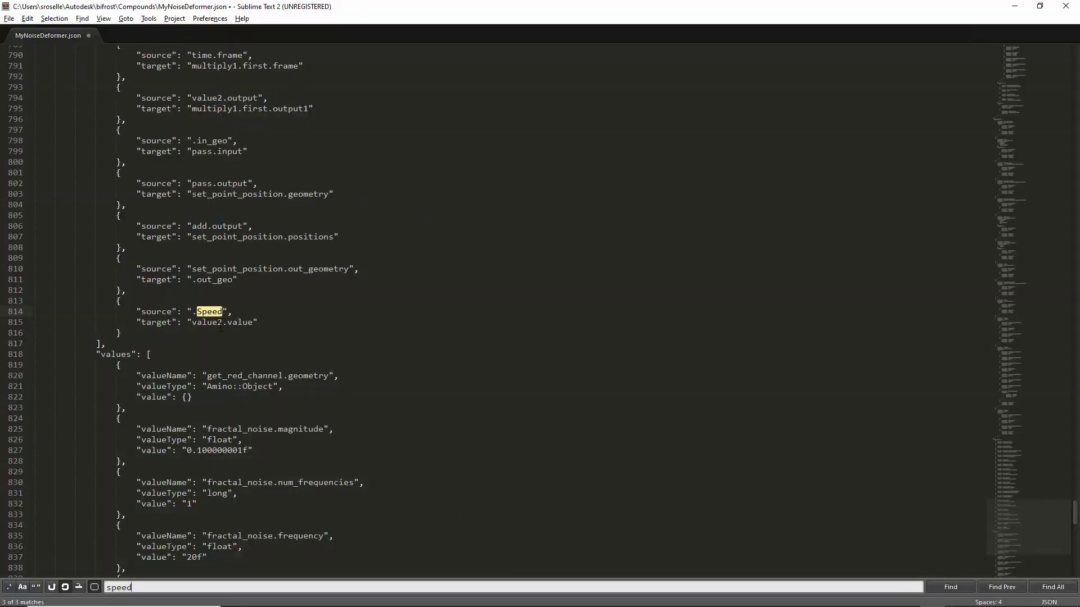
Duplicate the Speed→value2.value connection block and change its source to .Frequency.
click(188, 335)
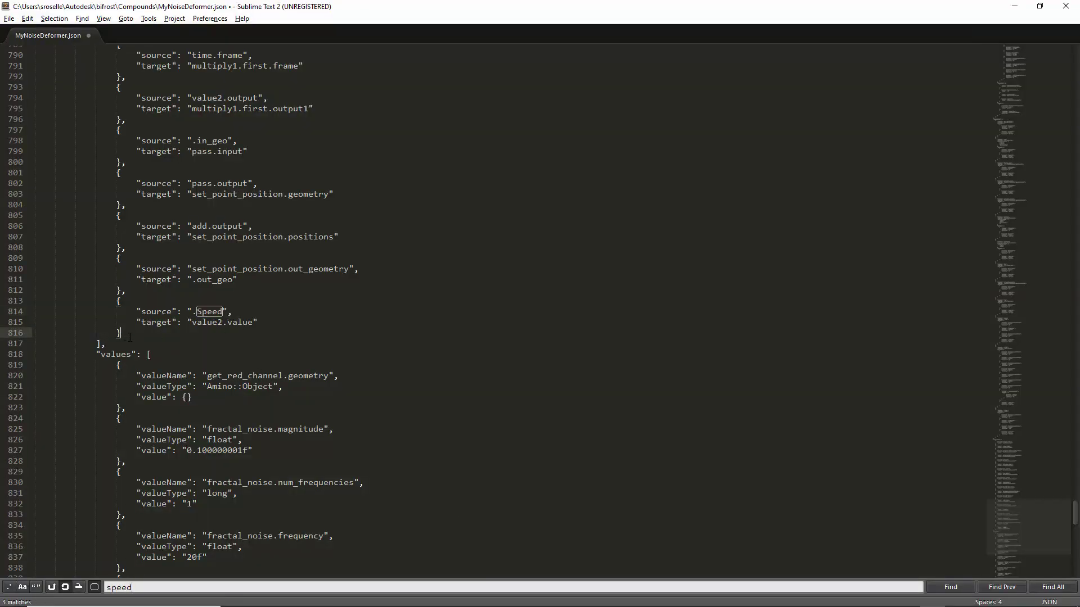
drag(129, 337, 128, 290)
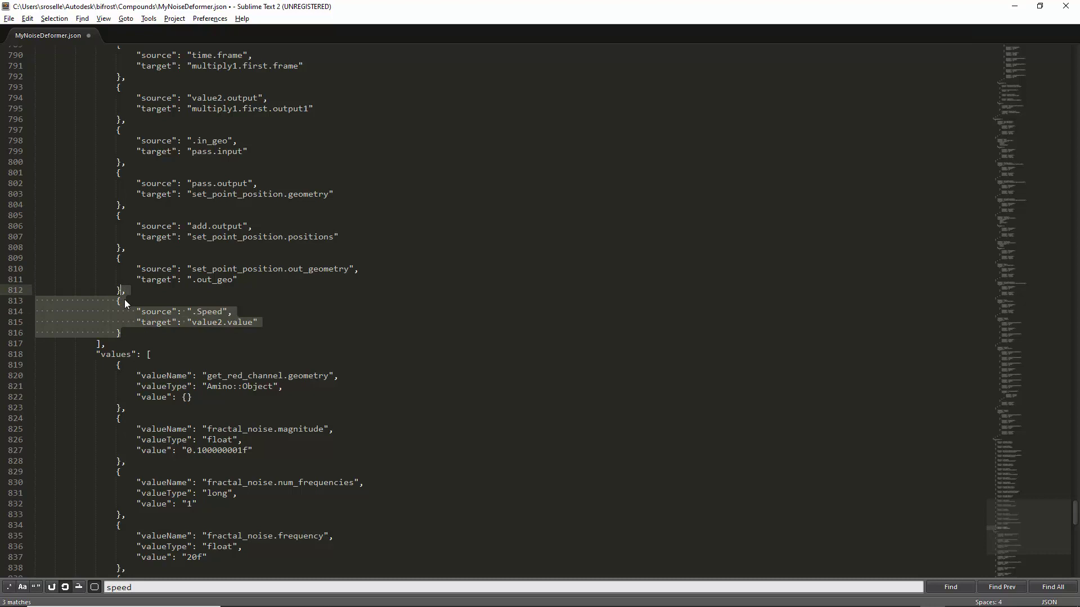
key(ctrl+c)
click(123, 332)
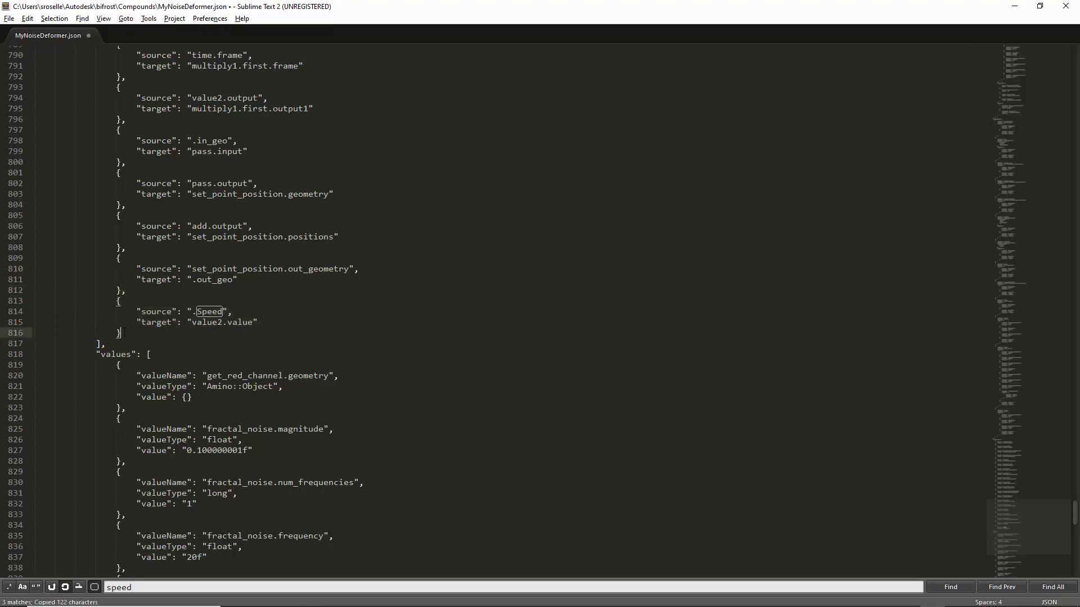
key(ctrl+v)
double_click(209, 355)
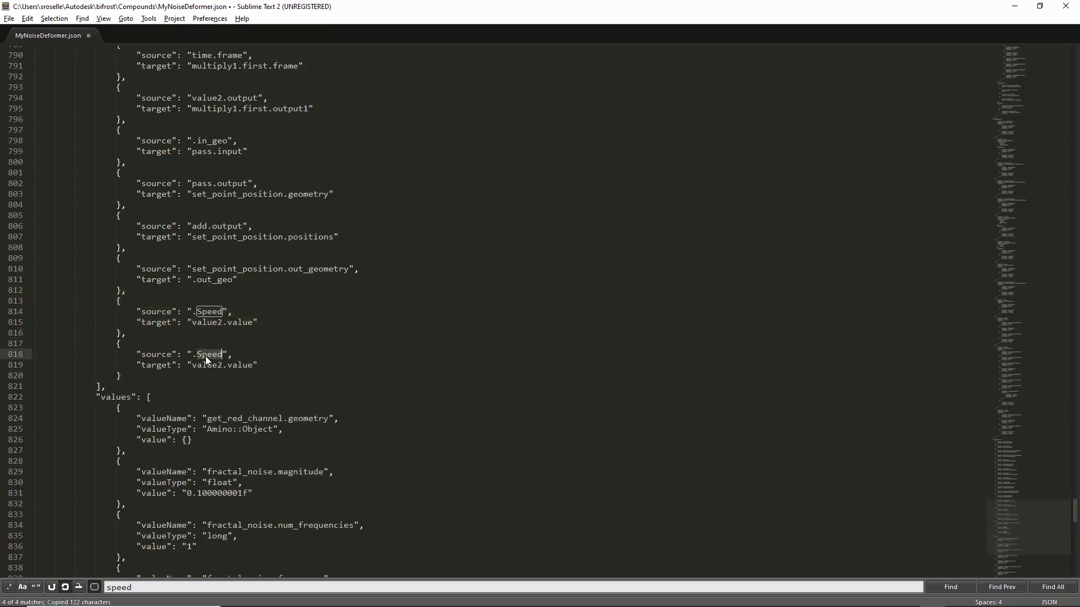
text(Fre)
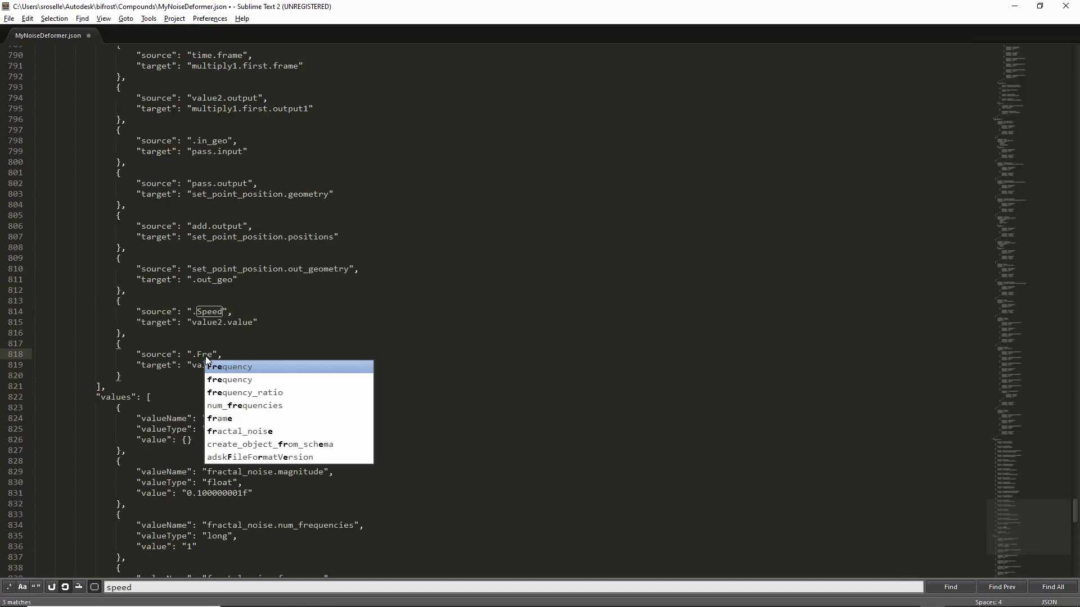
text(quenc)
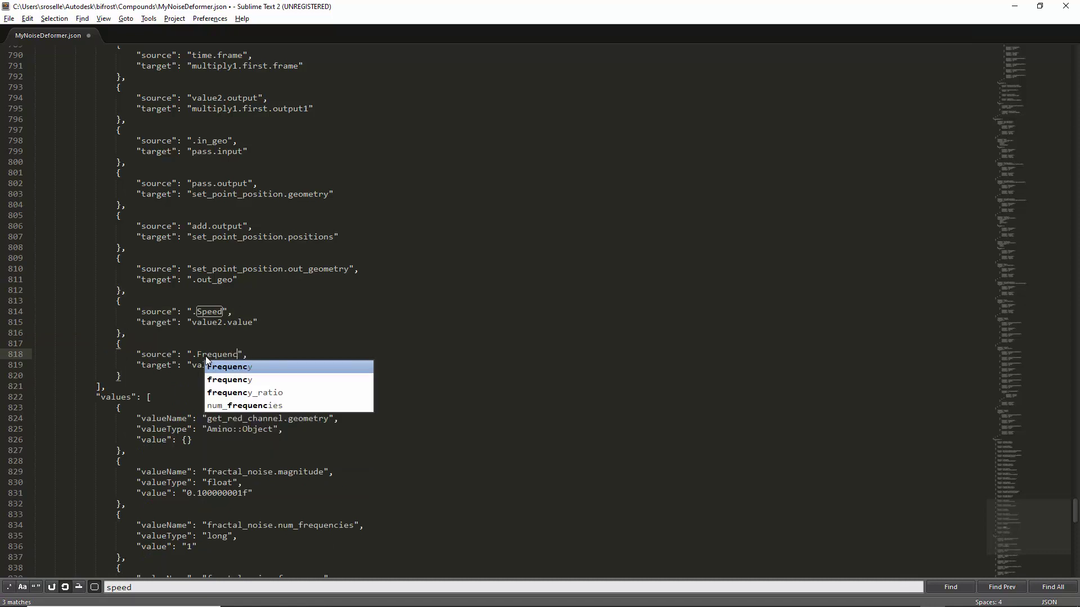
text(y)
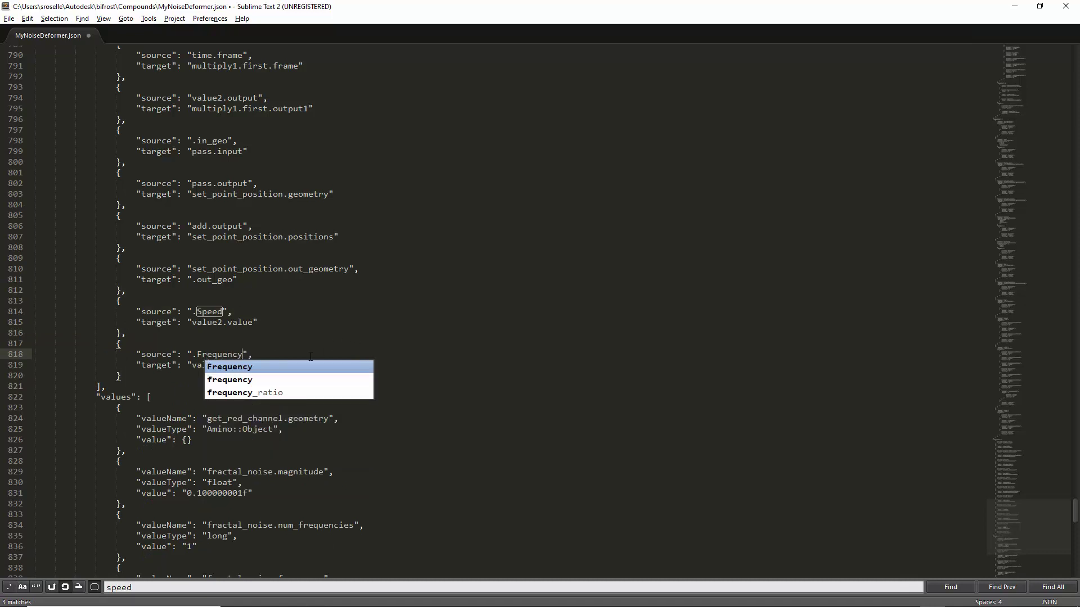
key(Escape)
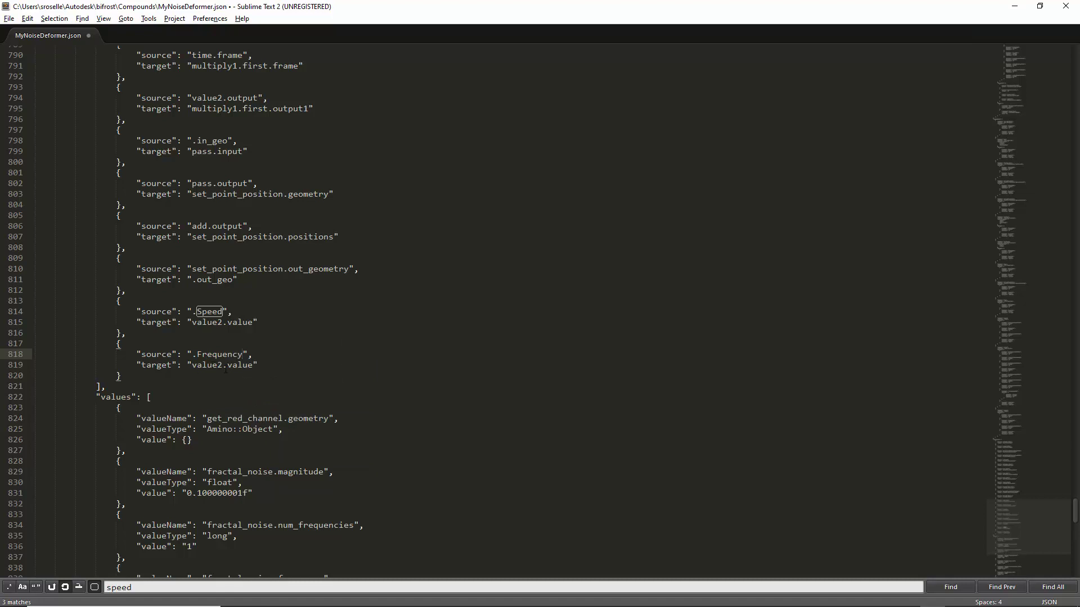
key(alt+Tab)
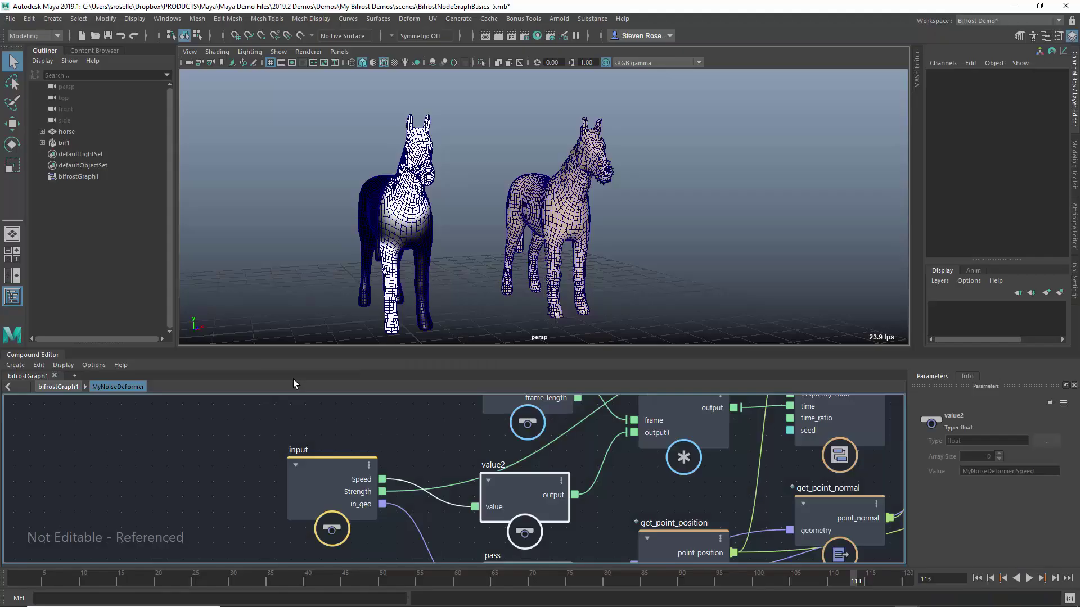
middle_drag(782, 478, 506, 446)
click(488, 424)
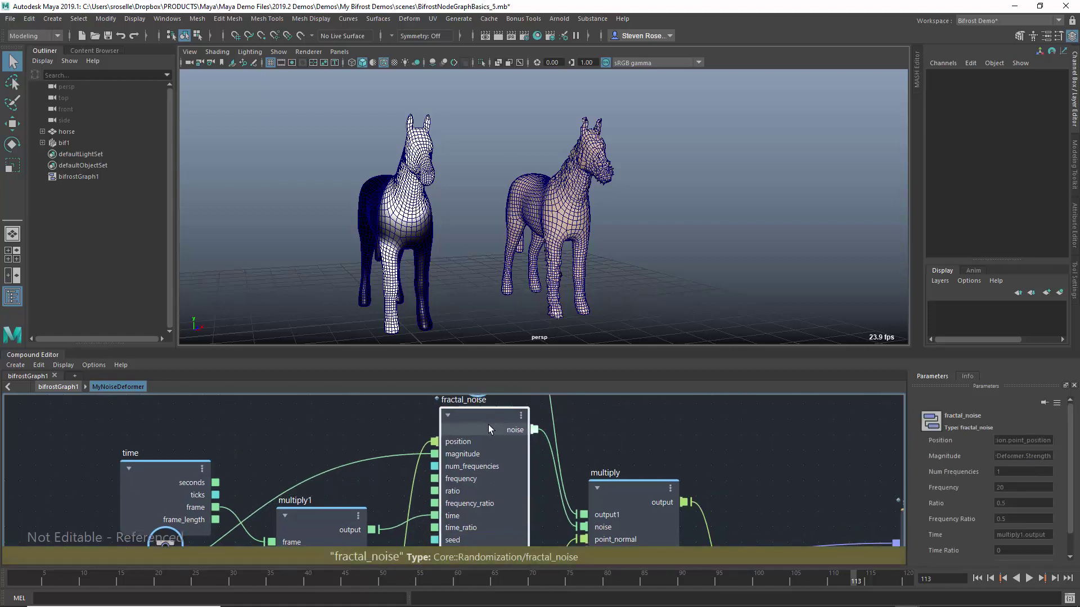
drag(488, 424, 492, 415)
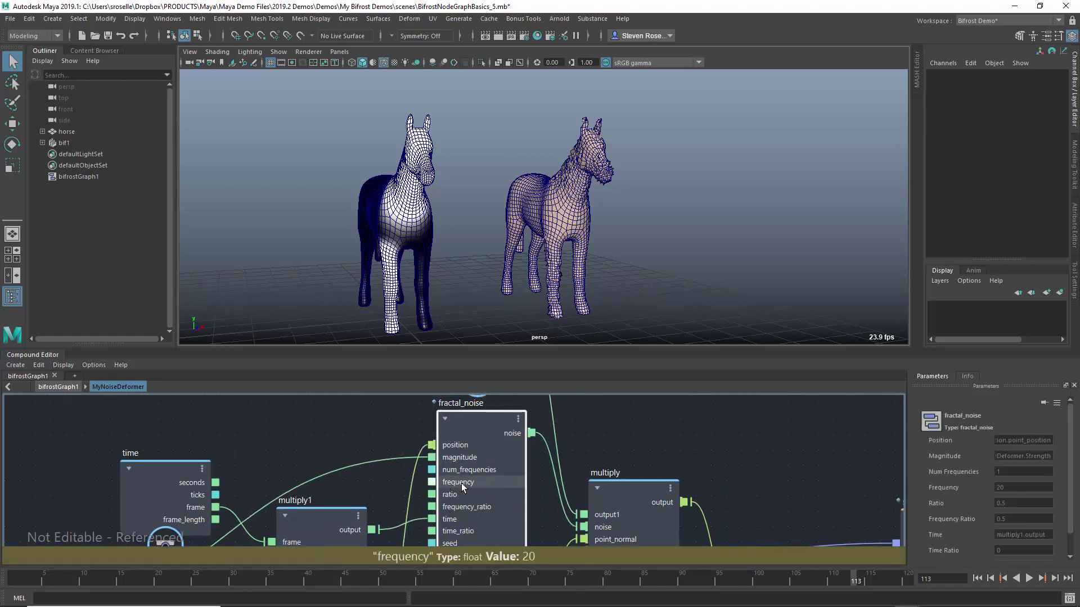
key(alt+Tab)
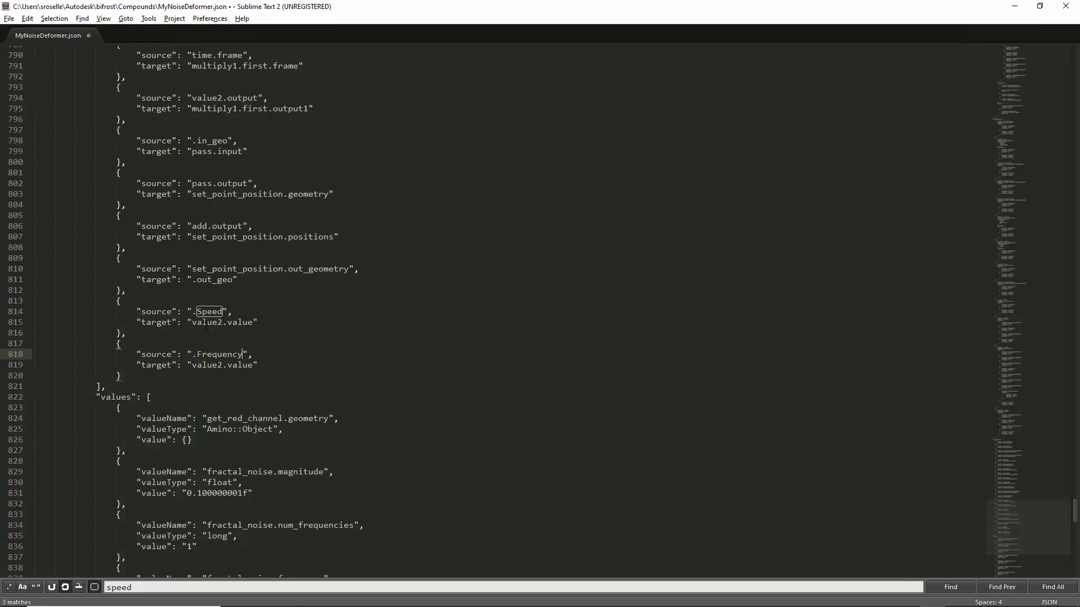
Retarget the new connection to fractal_noise.frequency and save MyNoiseDeformer.json.
double_click(210, 366)
text(fra)
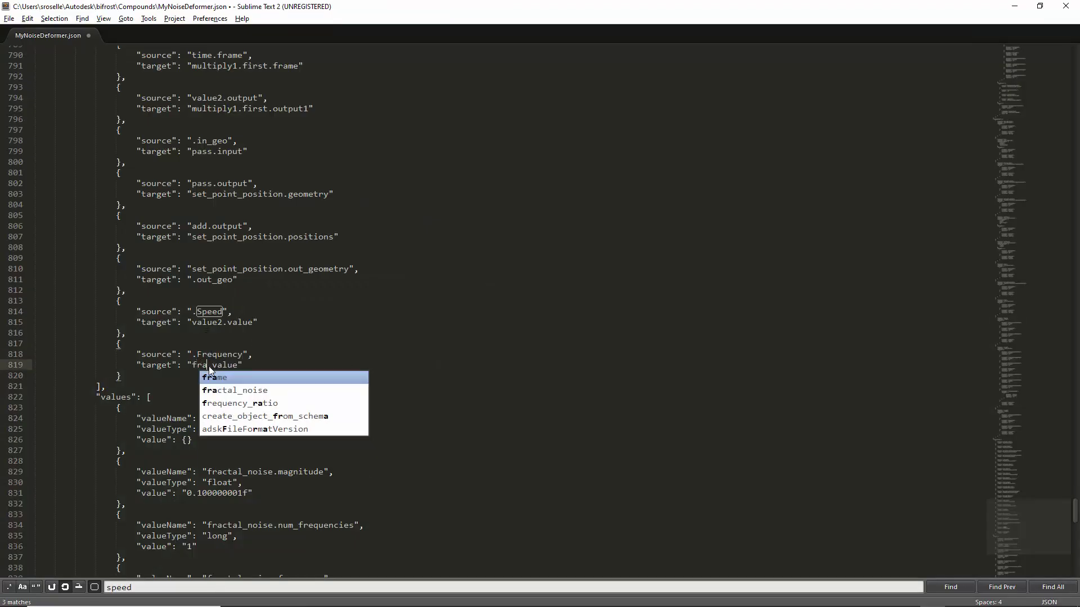
text(cta)
key(Return)
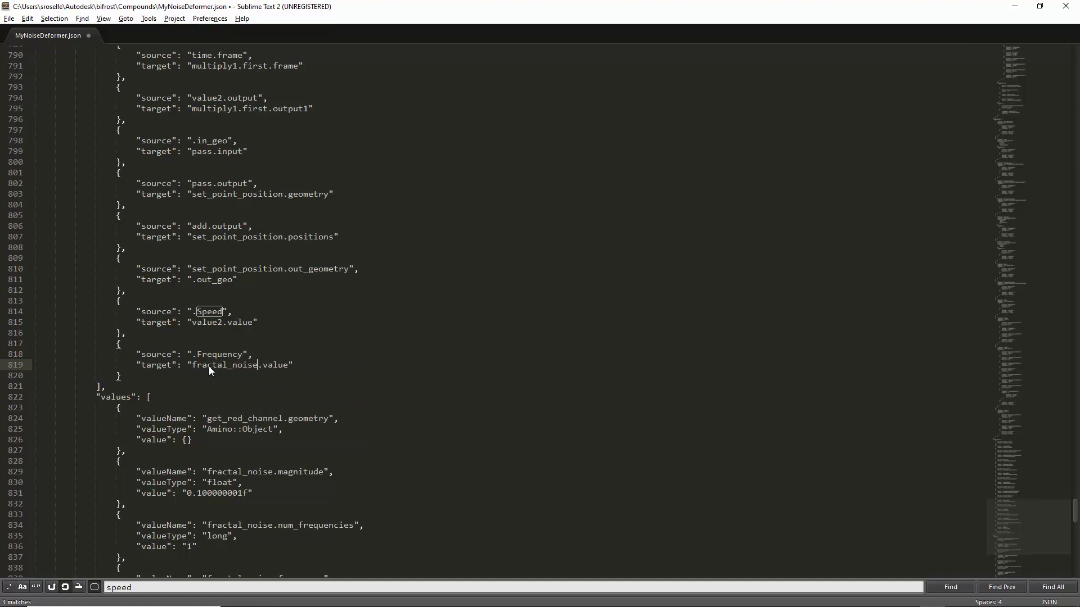
double_click(277, 366)
text(fre)
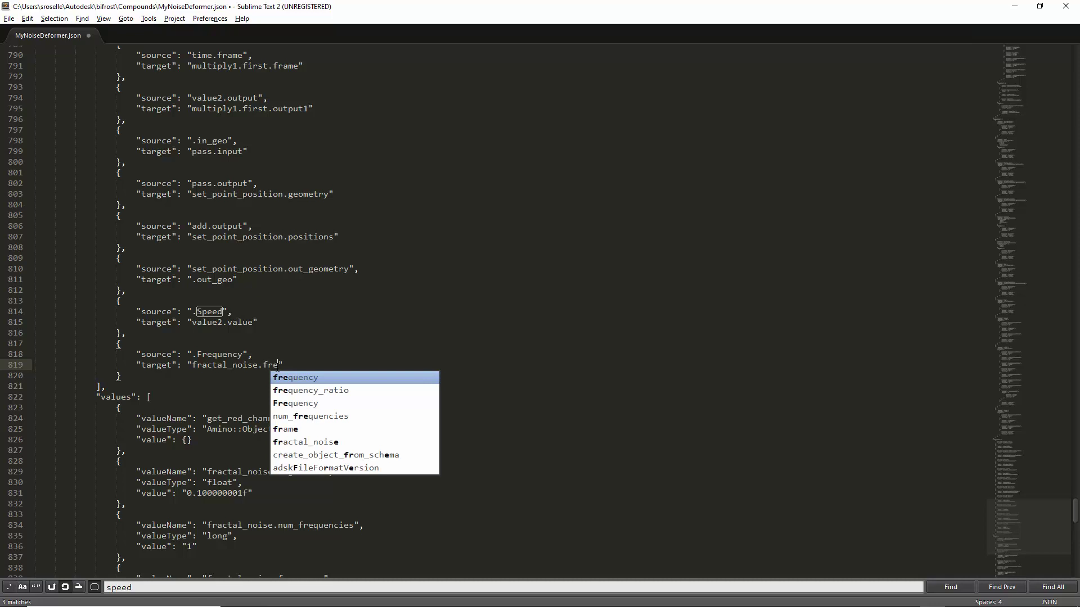
key(Return)
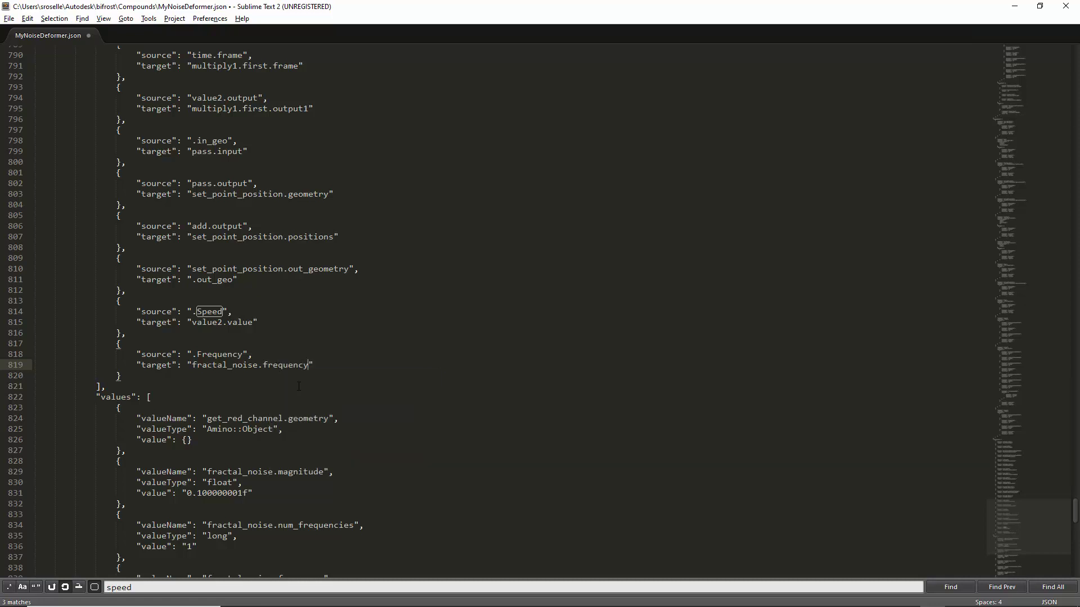
click(447, 375)
click(10, 20)
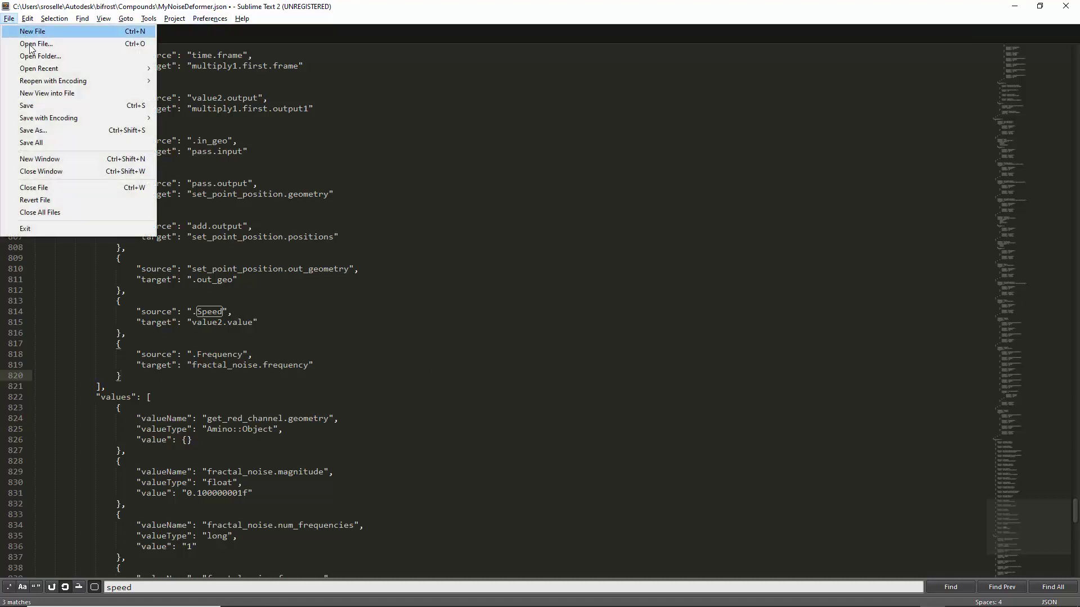
click(27, 106)
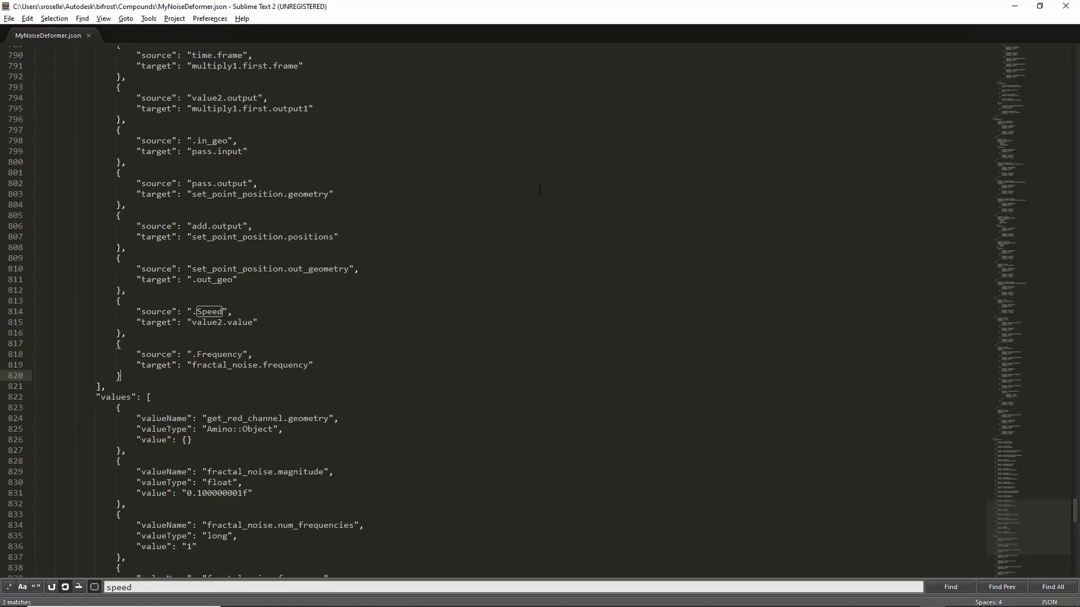
Reopen BifrostNodeGraphBasics_5.mb from recent files in Maya without saving the untitled scene.
key(alt+Tab)
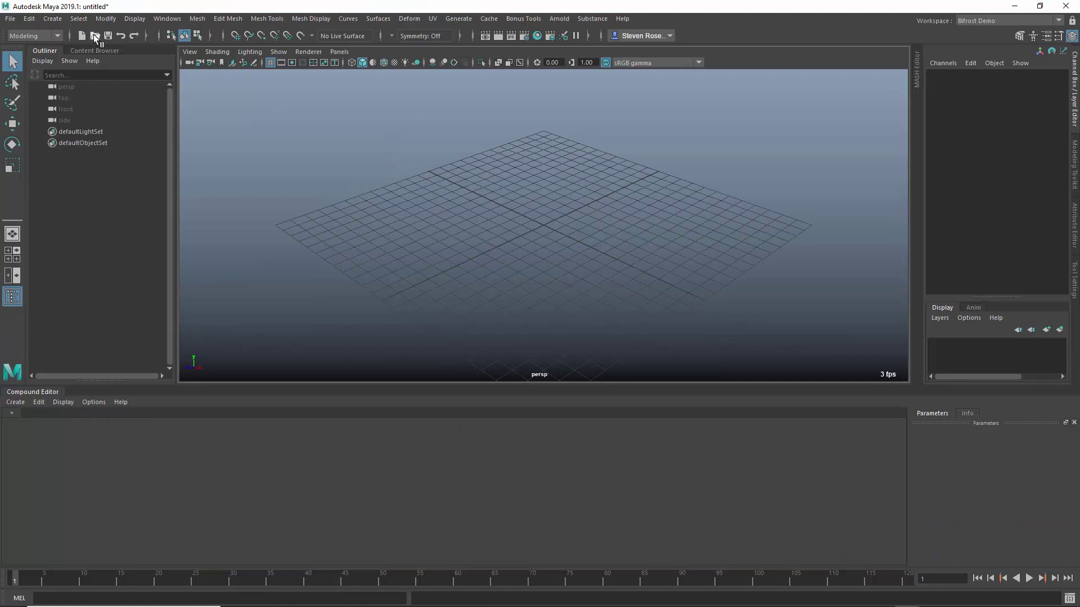
right_click(95, 36)
click(187, 42)
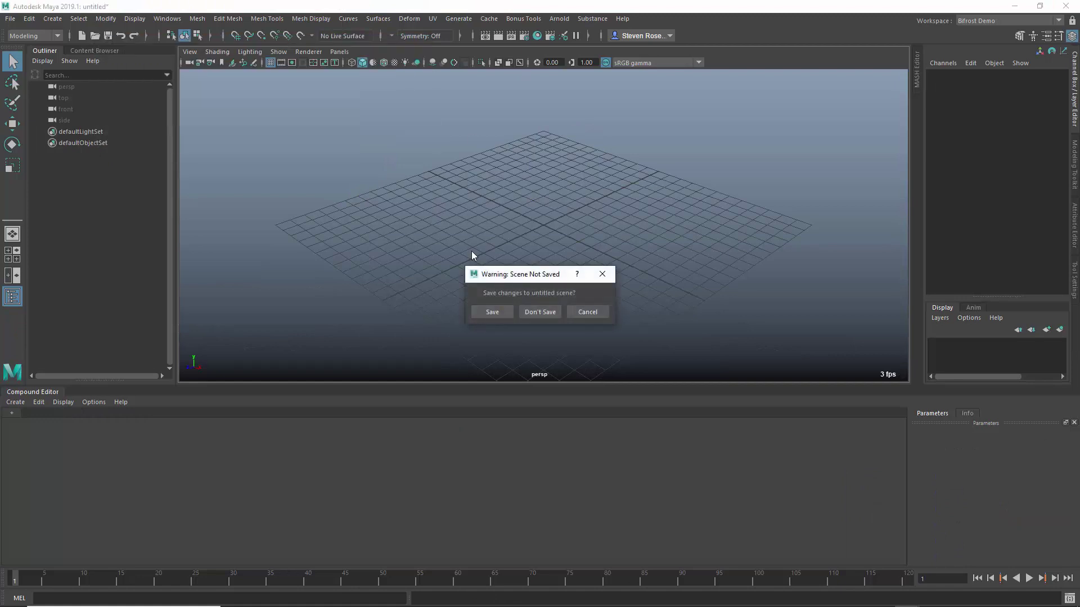
click(532, 312)
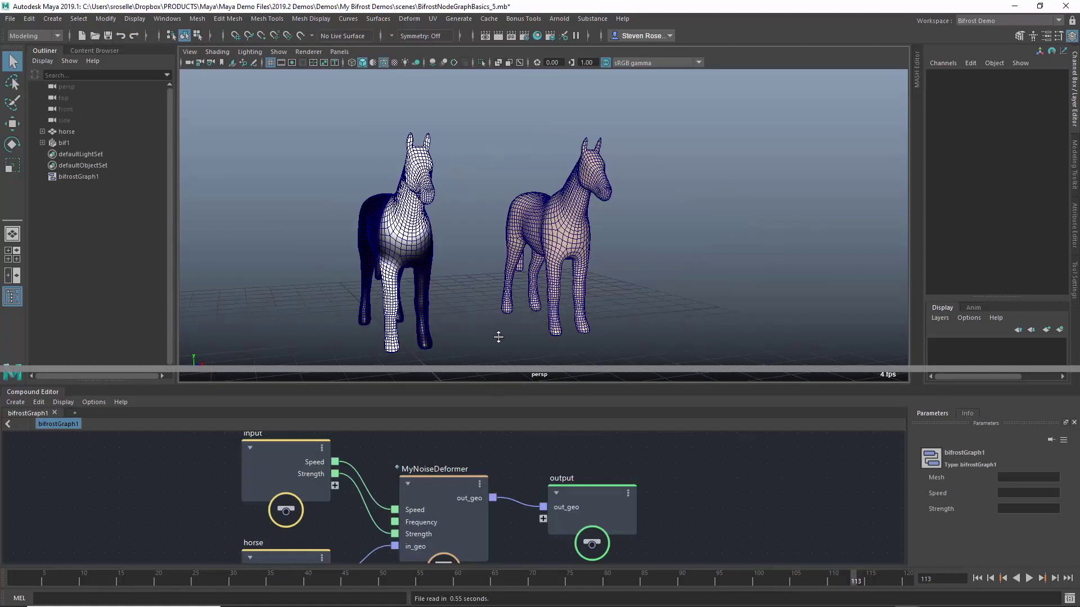
Enlarge the node graph, select MyNoiseDeformer, and play then rewind the animation.
drag(495, 386, 501, 324)
alt+middle_drag(461, 234, 492, 222)
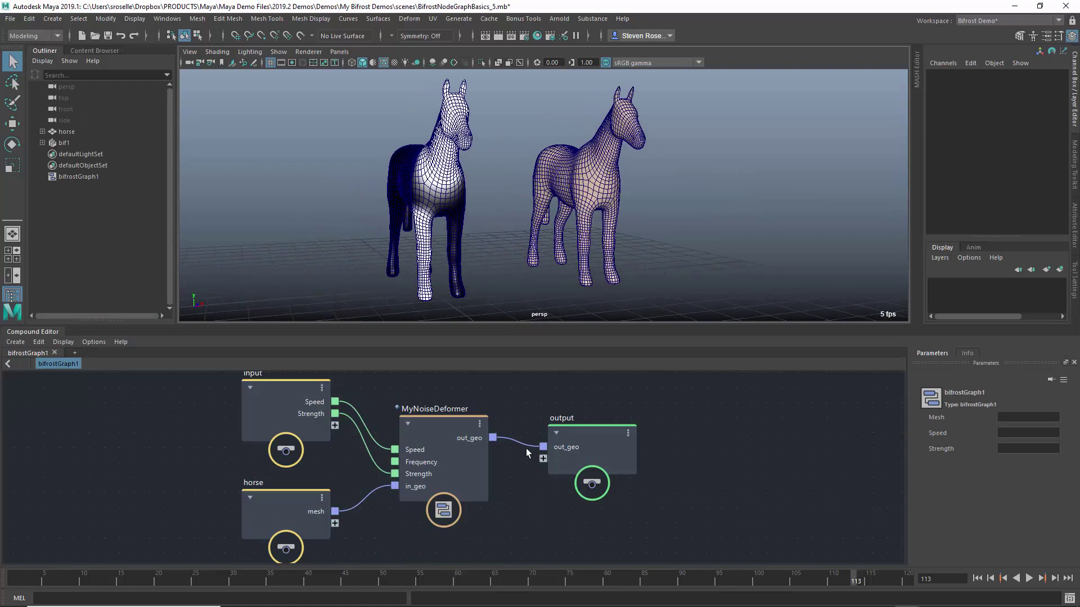
scroll(521, 459, up, 1)
scroll(540, 474, up, 2)
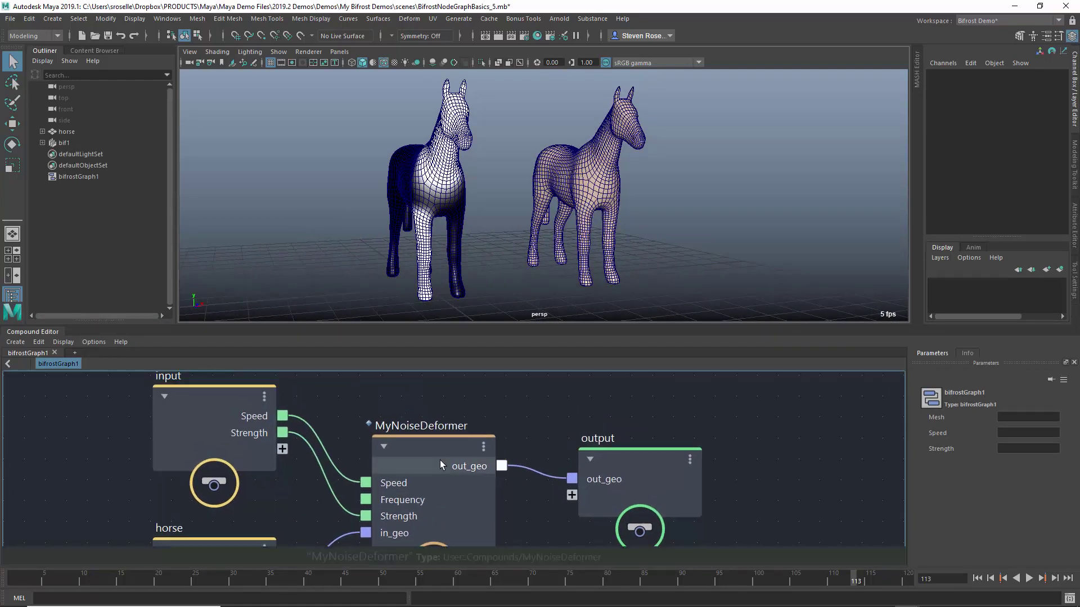
drag(436, 463, 455, 450)
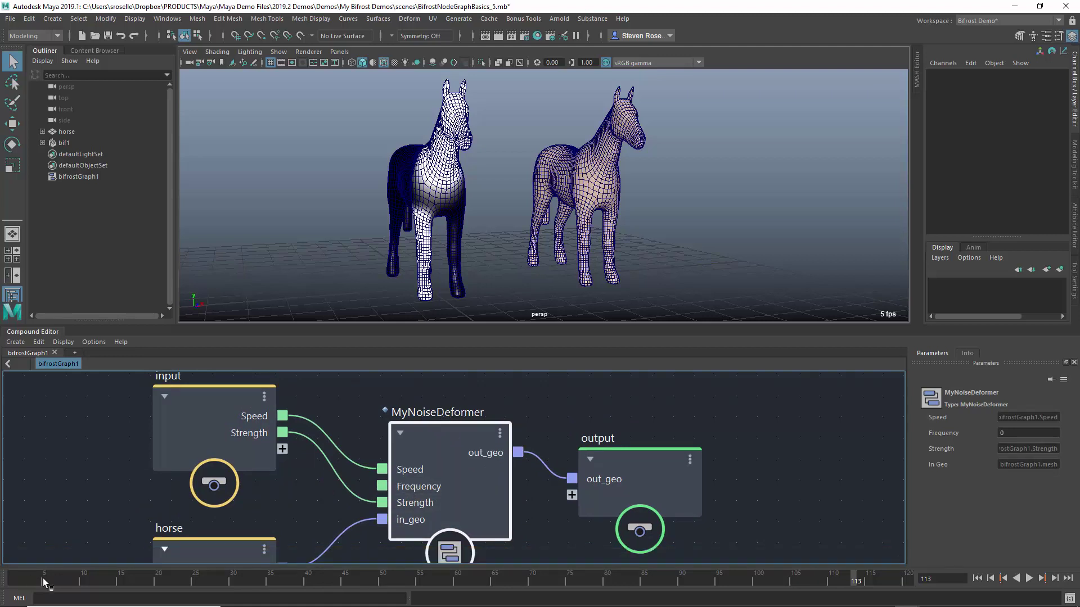
key(alt+v)
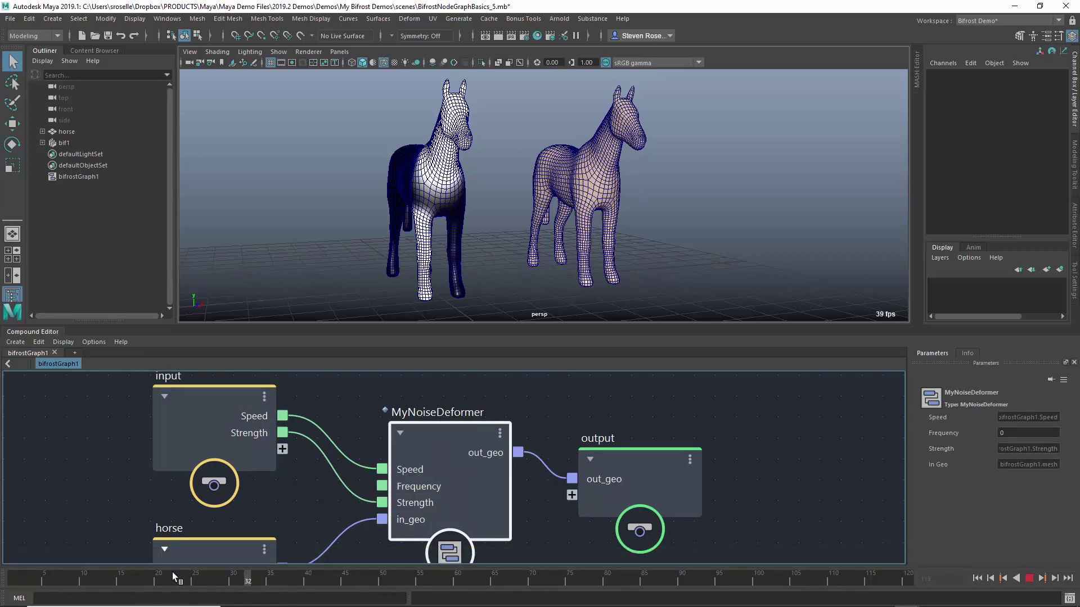
key(alt+v)
key(alt+shift+v)
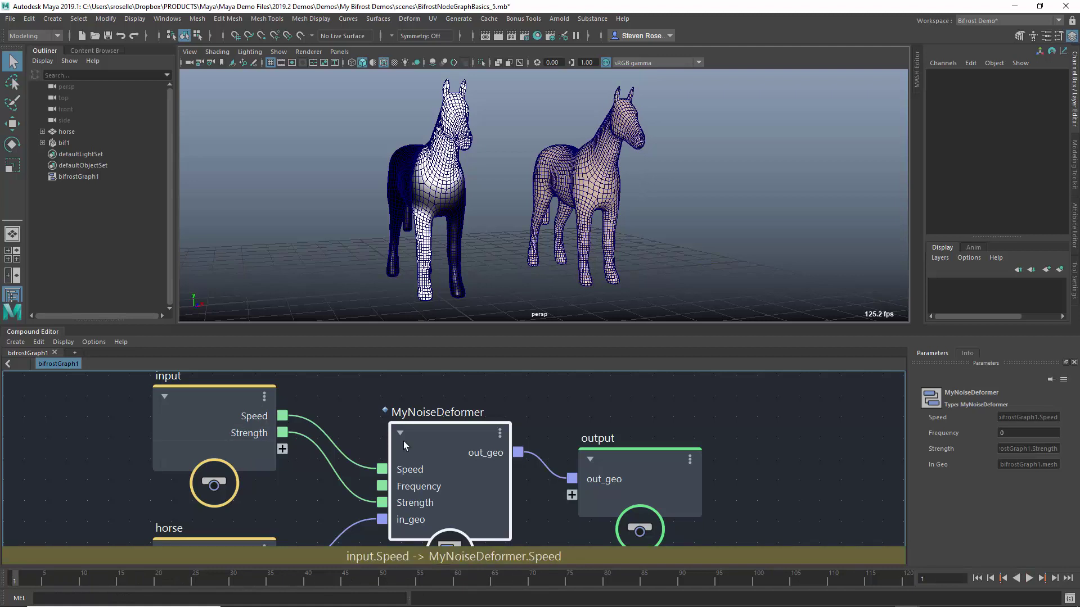
Inspect the fractal_noise frequency input inside MyNoiseDeformer, then return to bifrostGraph1.
double_click(424, 434)
scroll(280, 487, up, 5)
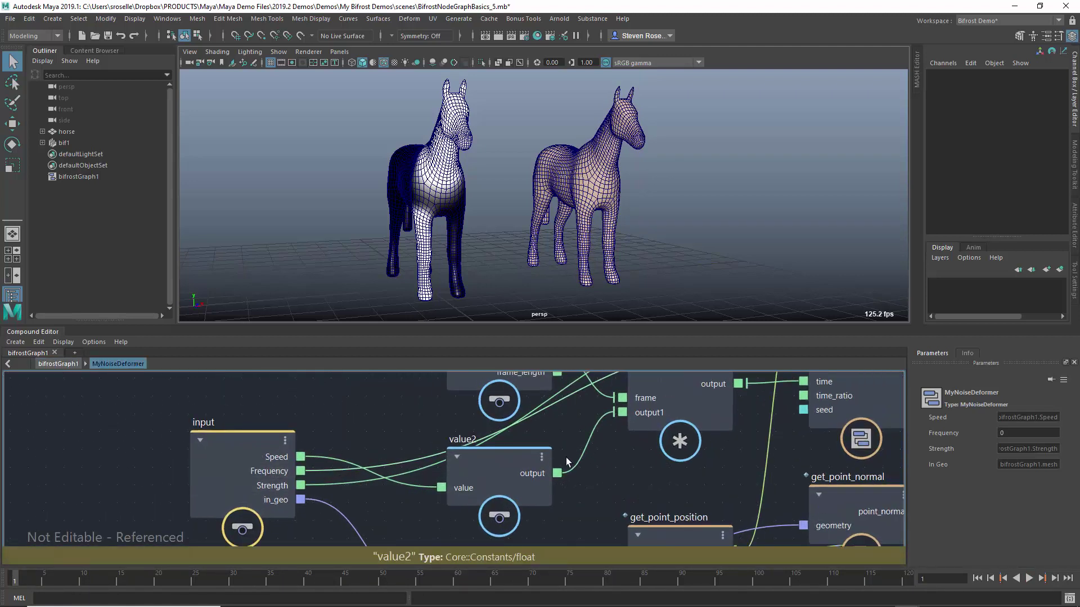
middle_drag(565, 464, 283, 585)
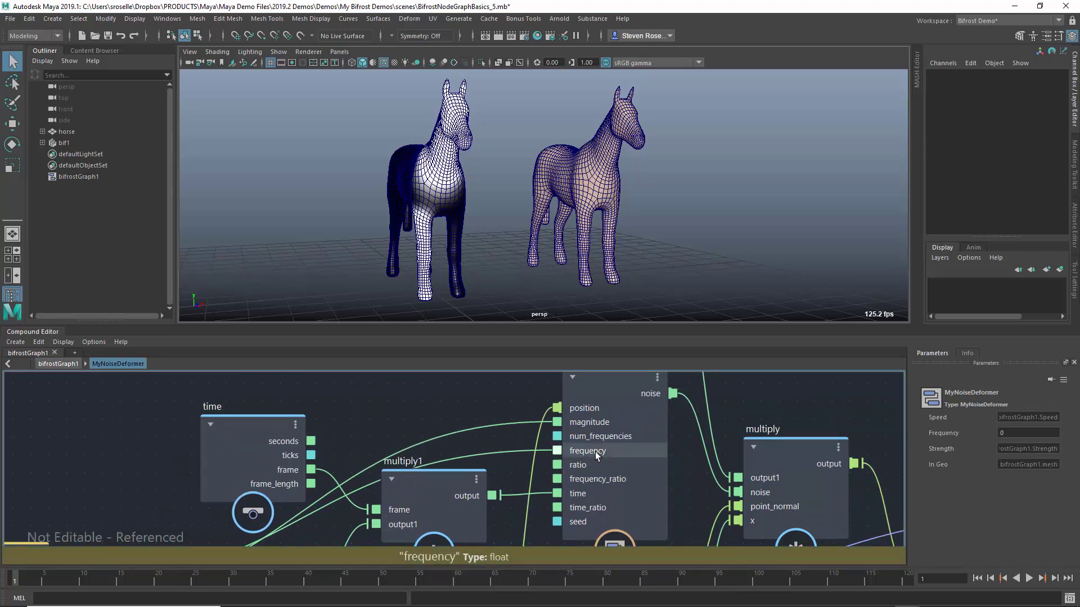
middle_drag(691, 457, 671, 486)
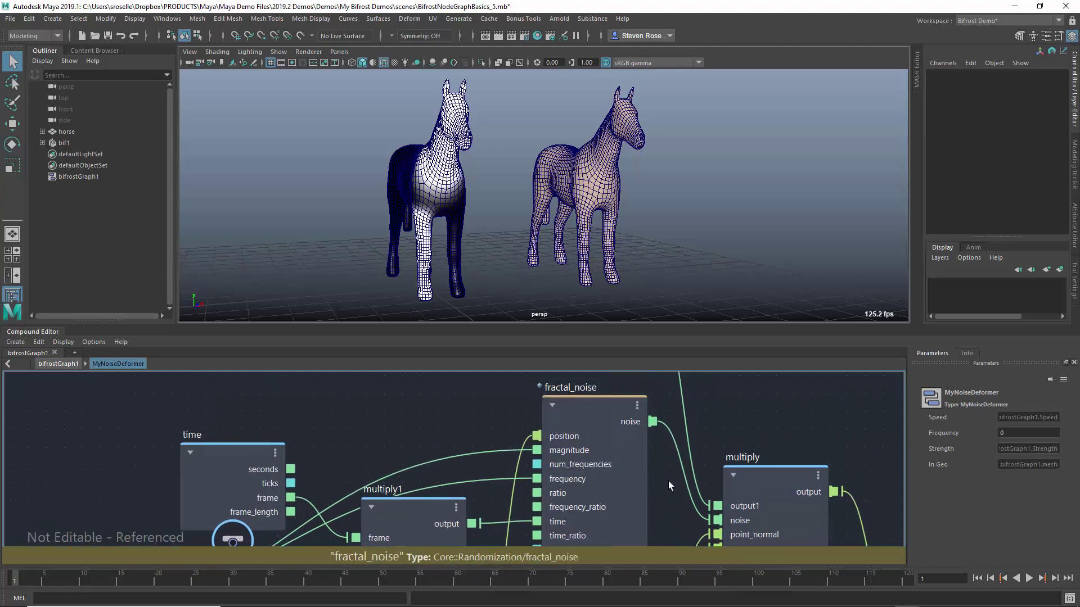
click(50, 364)
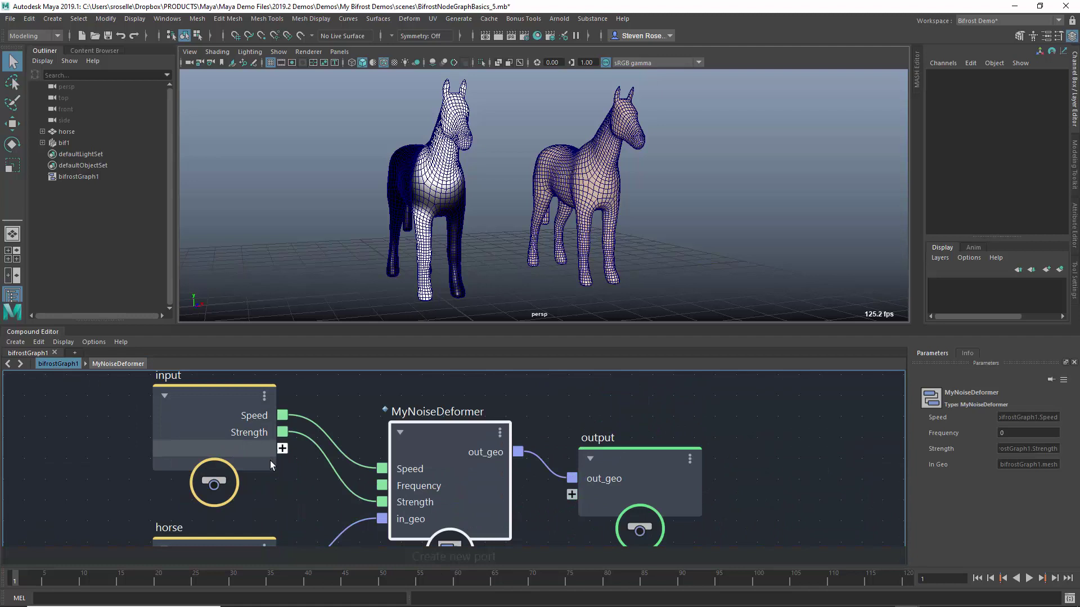
Wire a new graph input into MyNoiseDeformer's Frequency port and select bifrostGraph1.
drag(282, 448, 384, 482)
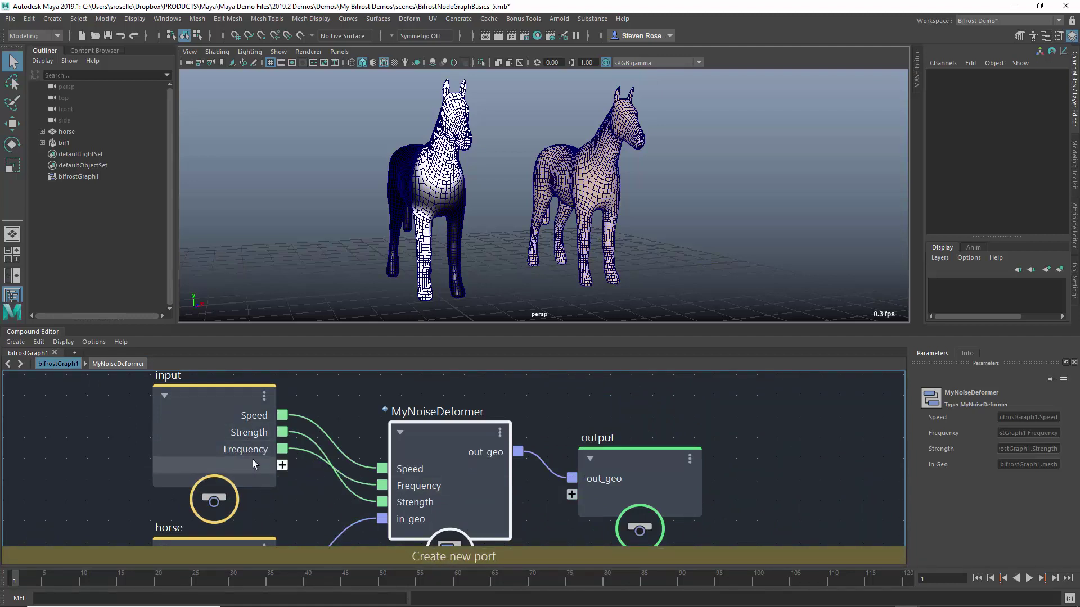
click(76, 178)
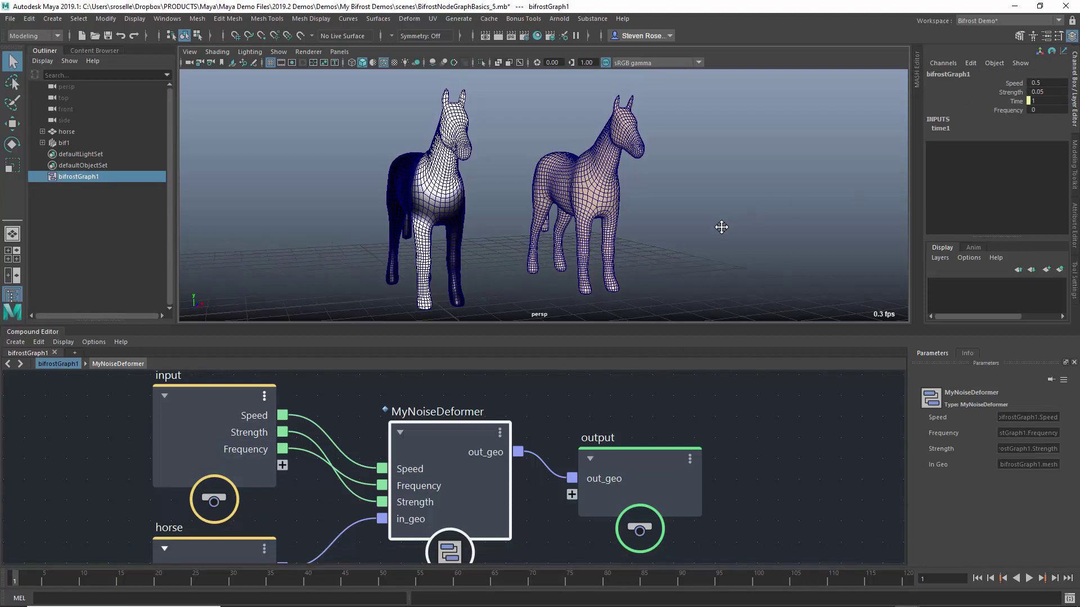
Play the animation and set bifrostGraph1's Frequency to 10, reframing the horses.
click(1029, 578)
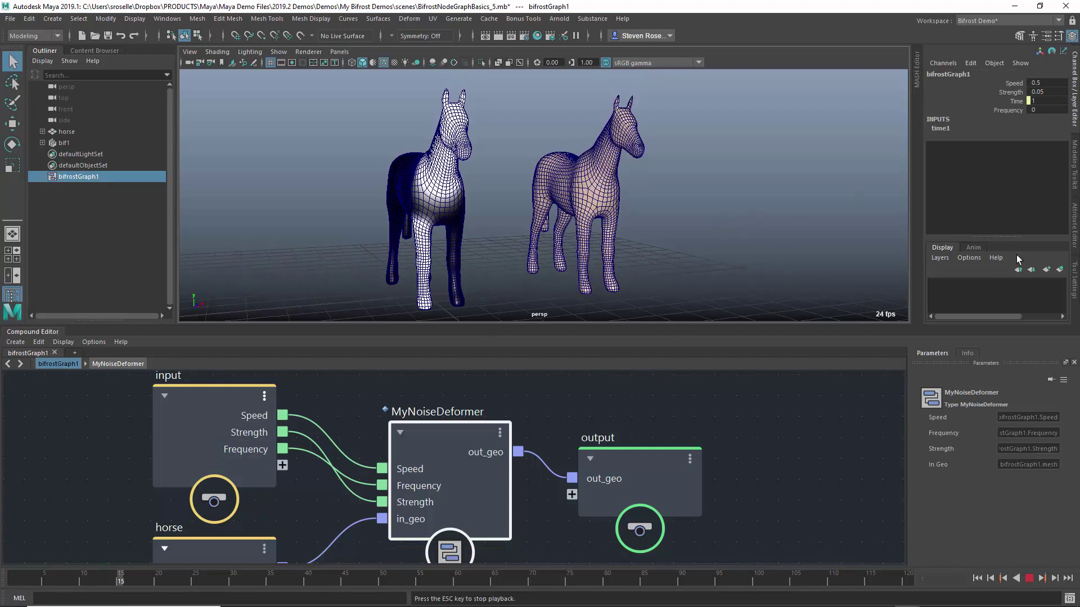
click(1037, 109)
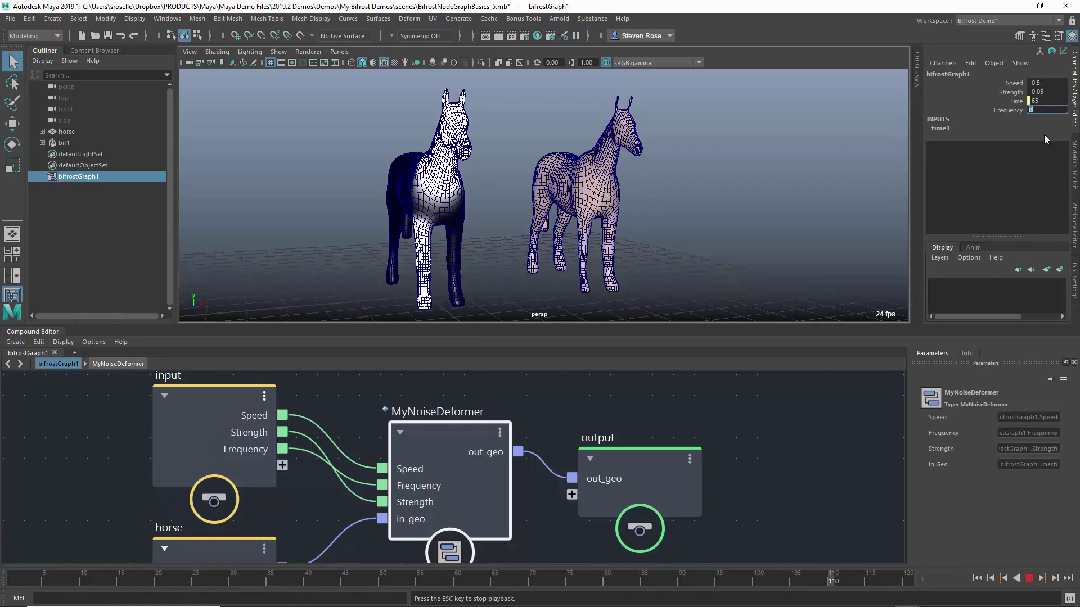
text(10)
key(Return)
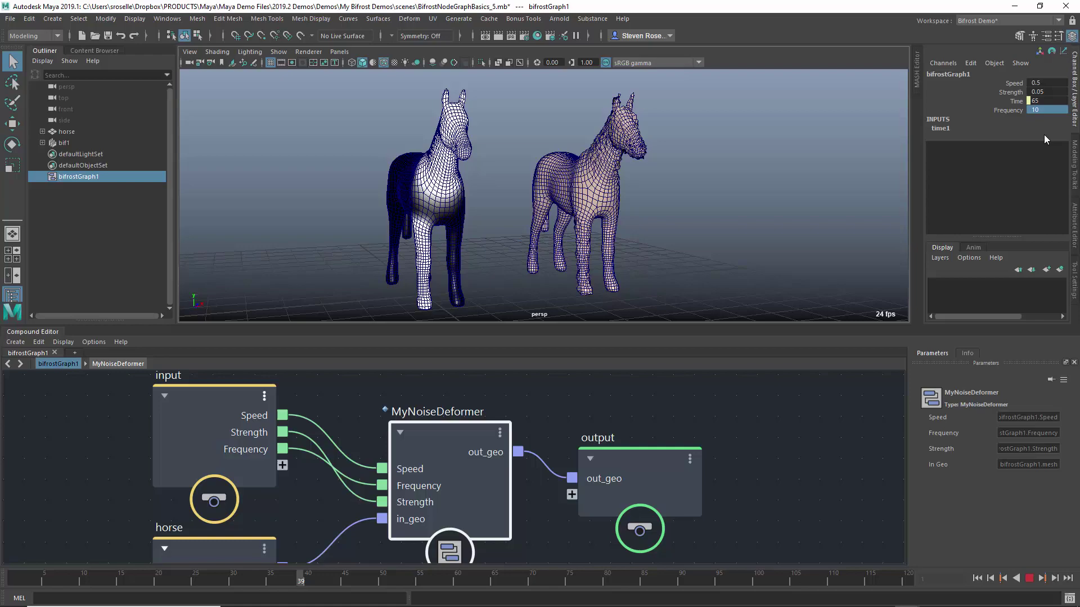
alt+middle_drag(710, 229, 709, 266)
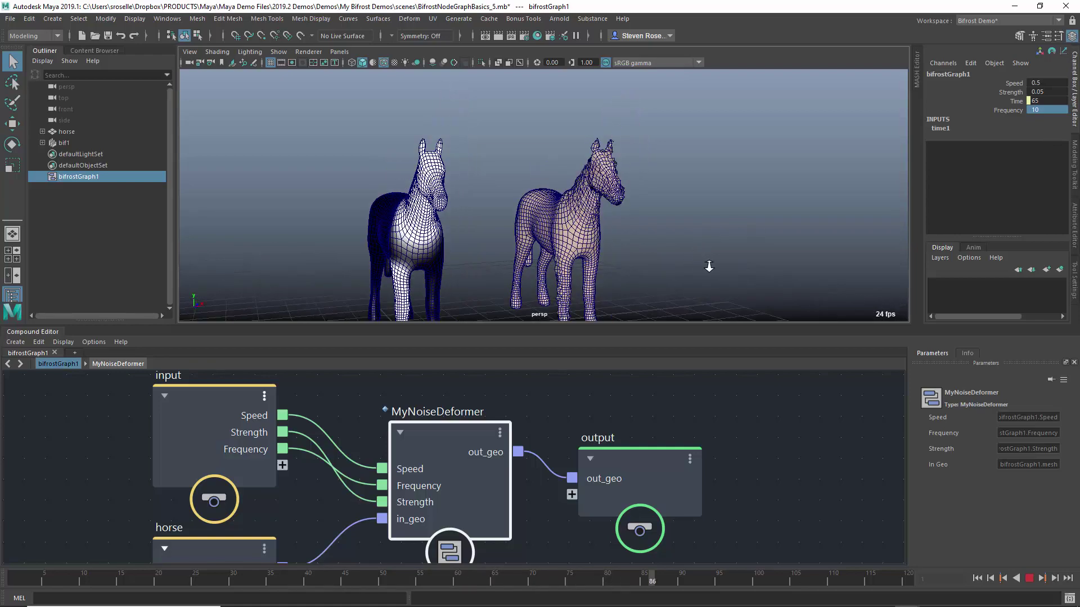
alt+right_drag(708, 266, 737, 251)
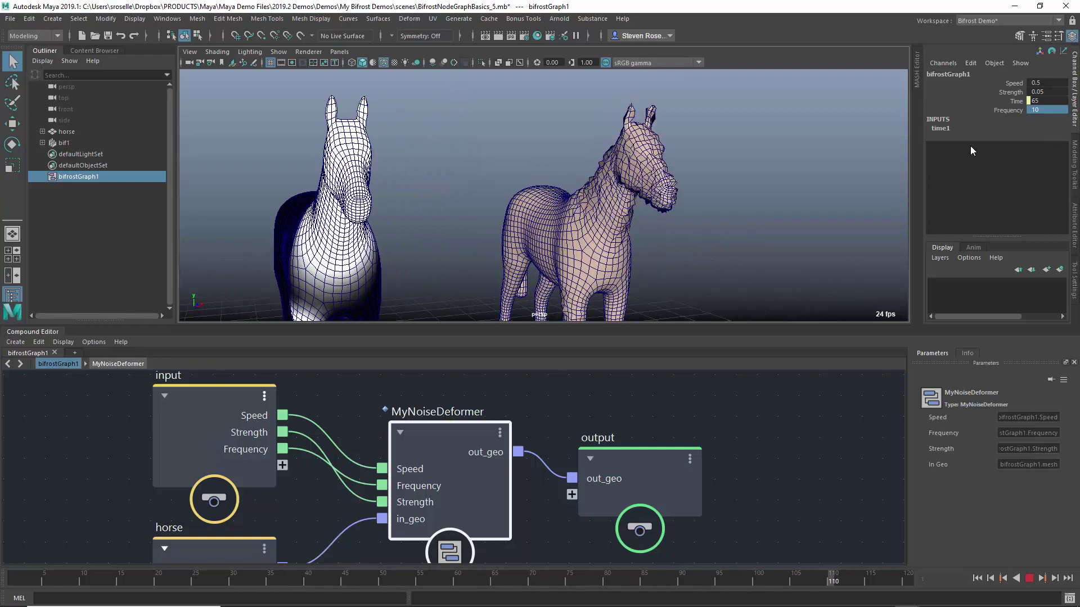
Try Frequency values 0.2, 1 and 5, finally settling on 3.
double_click(1040, 109)
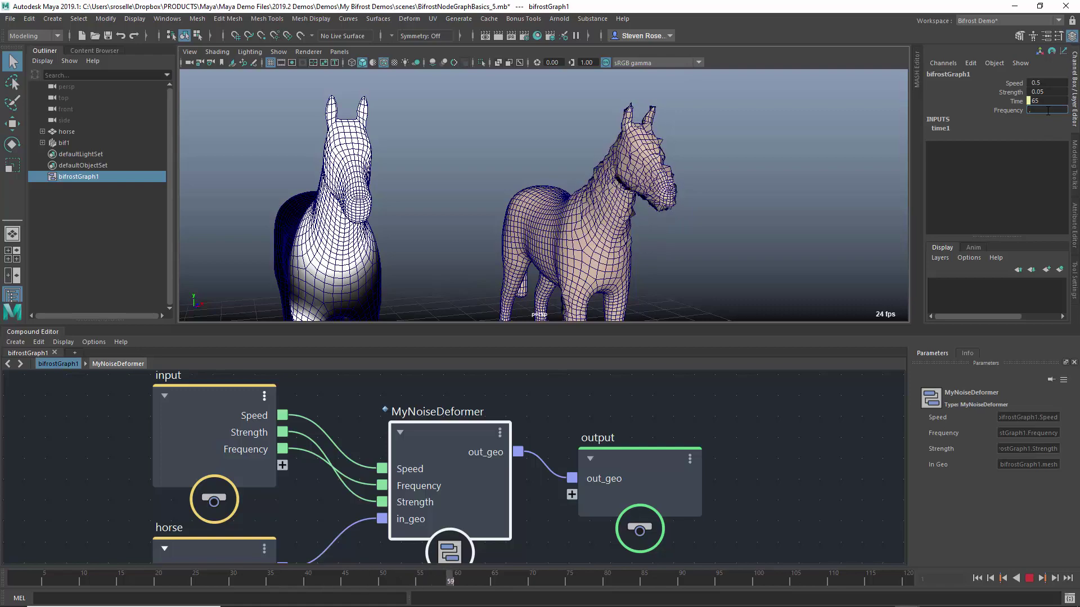
text(0.2)
key(Return)
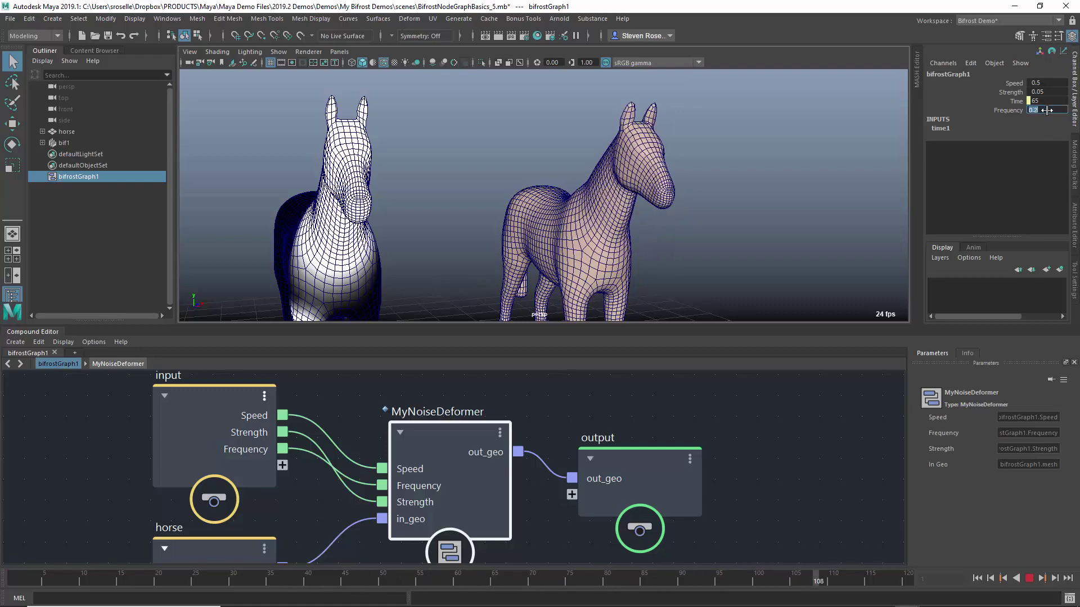
text(1)
key(Return)
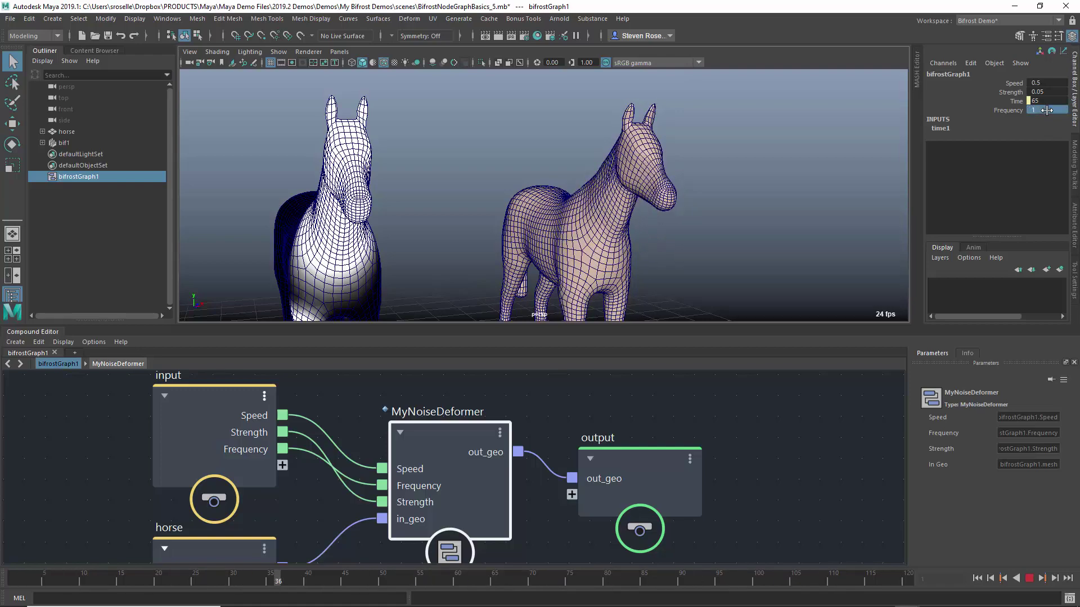
double_click(1046, 110)
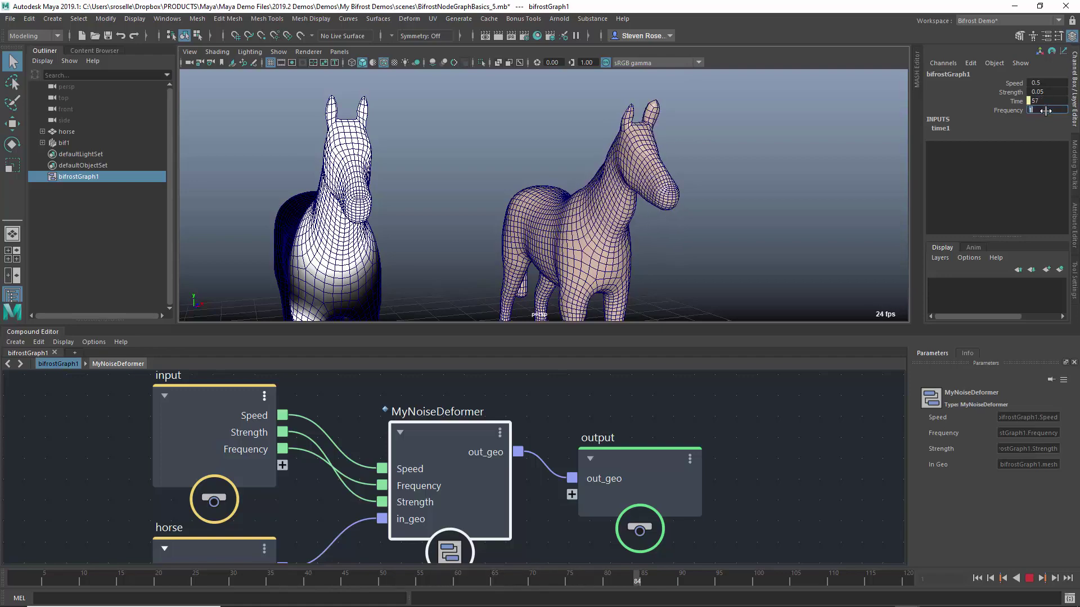
text(5)
key(Return)
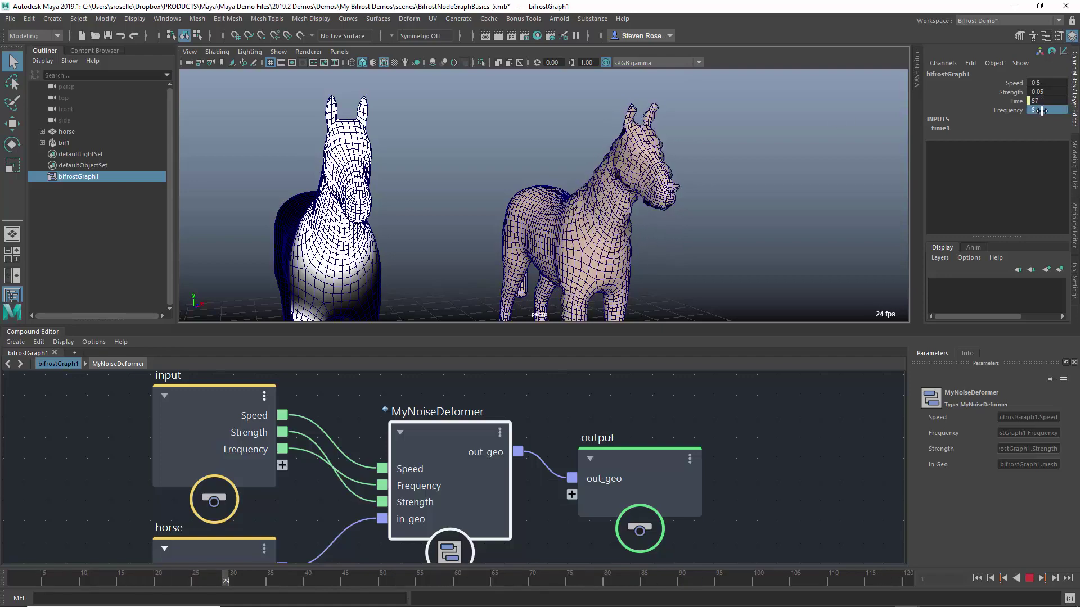
text(3)
key(Return)
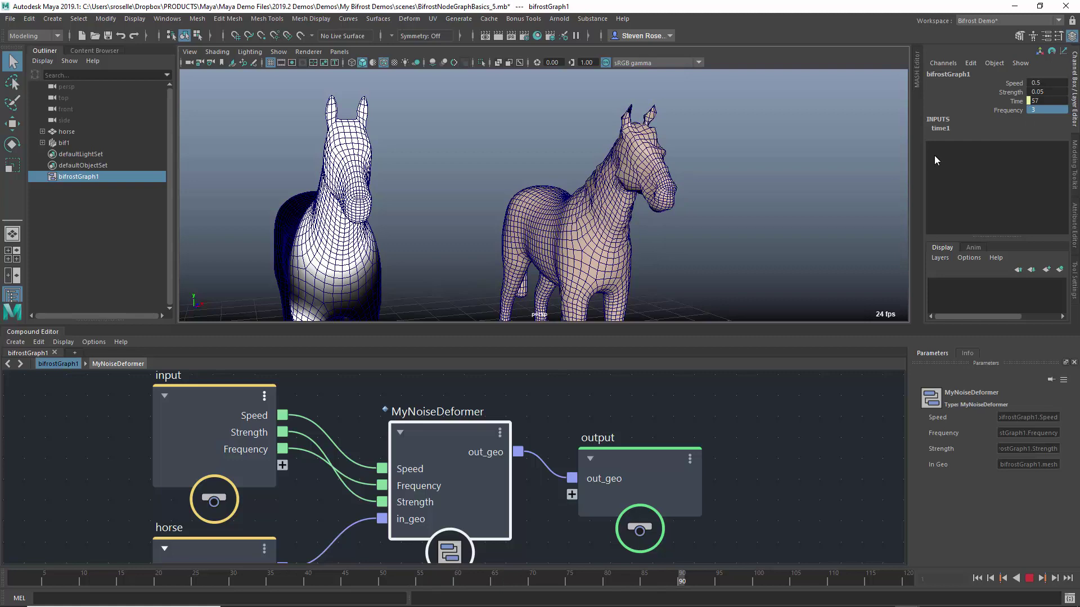
Stop playback at frame 32 and zoom out to compare the Frequency 3 horse with the original.
click(1028, 578)
scroll(798, 460, down, 2)
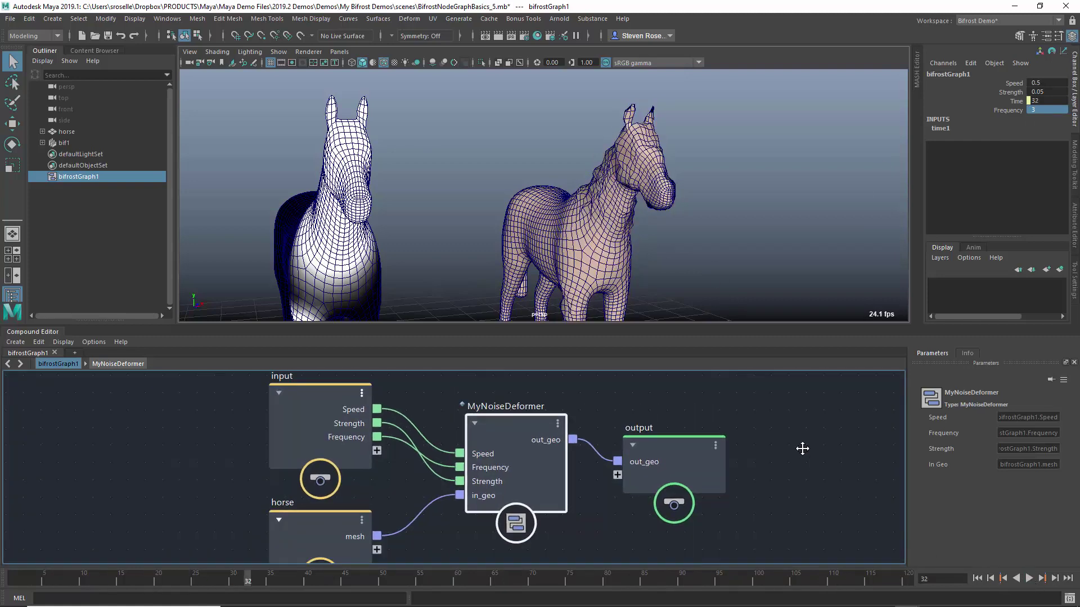
scroll(798, 448, down, 2)
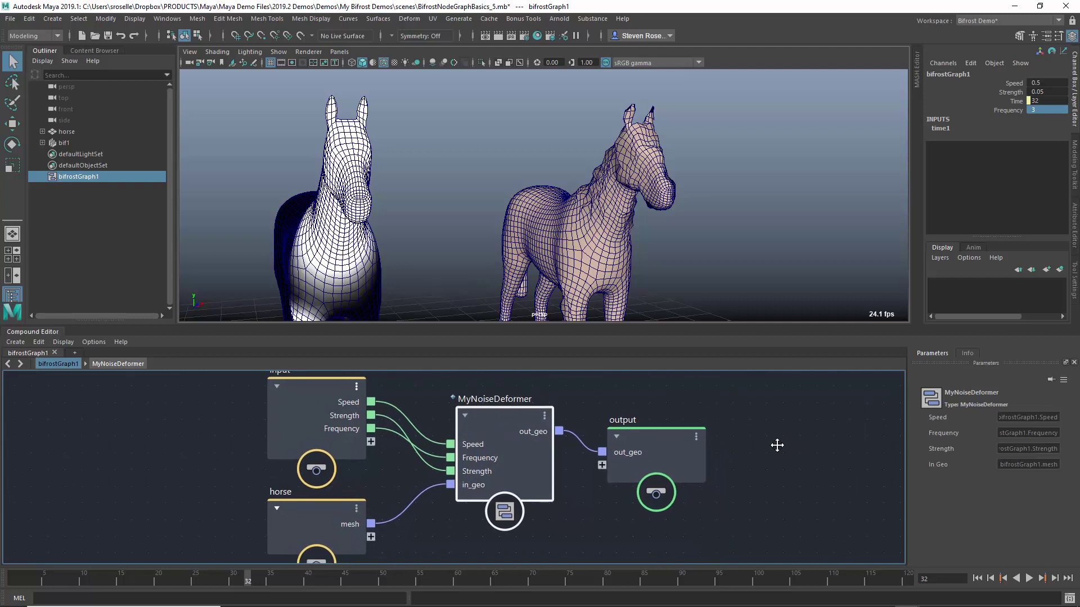
scroll(773, 445, down, 2)
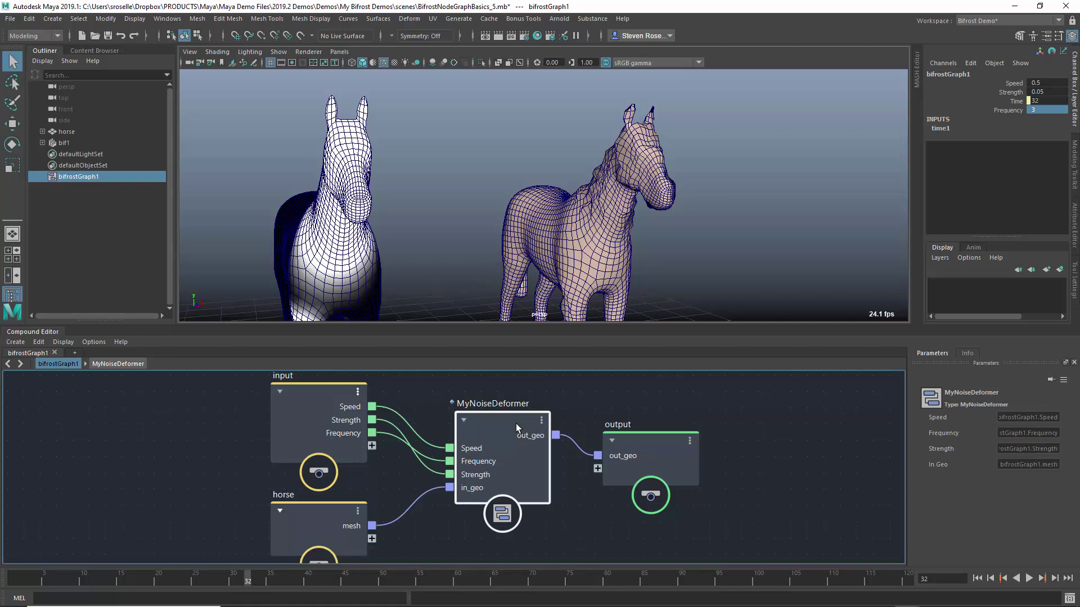
scroll(700, 167, down, 4)
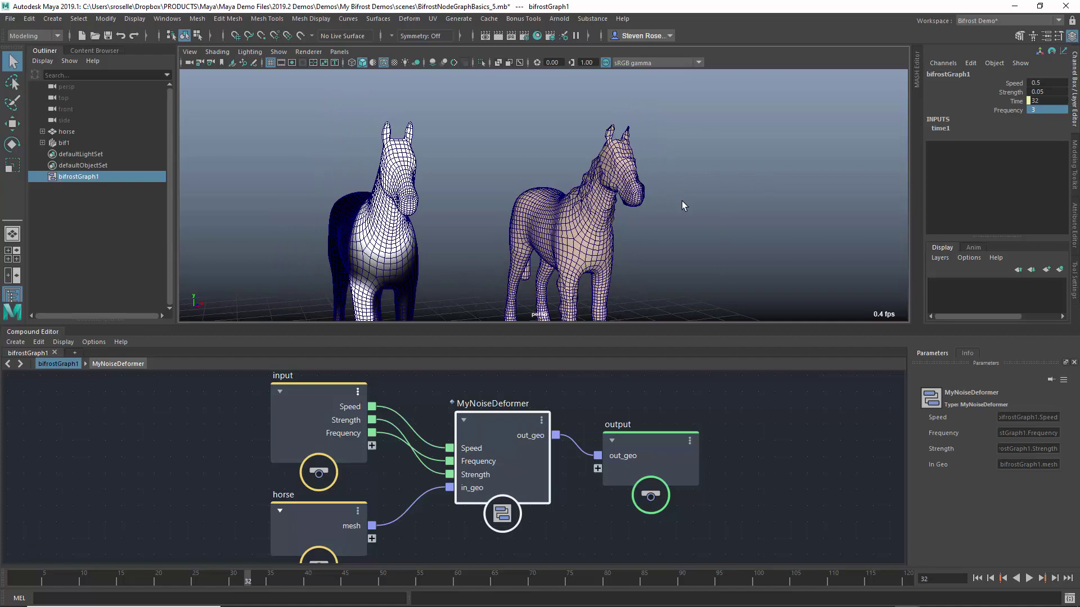